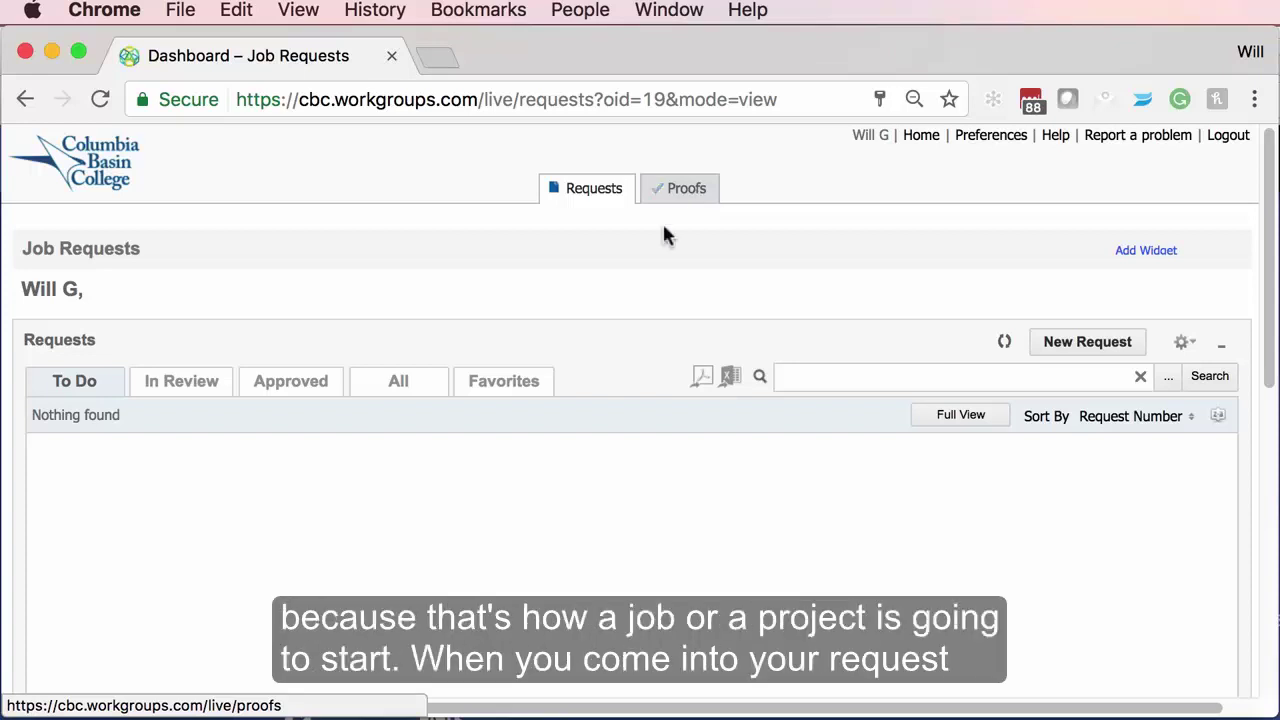
Scroll the Job Requests dashboard down to see the empty To Do list
{"action": "scroll", "coordinate": [262, 320], "scroll_direction": "down", "scroll_amount": 2}
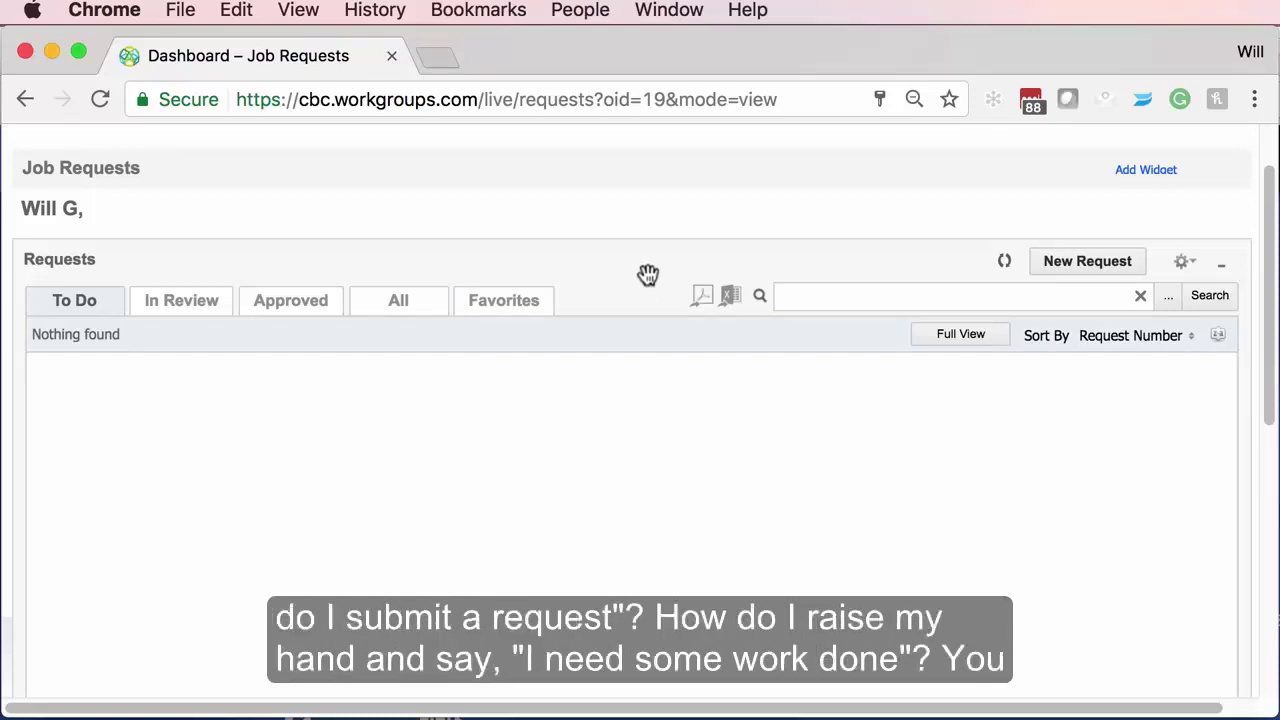
Start a new Job Request form and put the cursor in its Request Title field
{"action": "left_click", "coordinate": [1098, 268]}
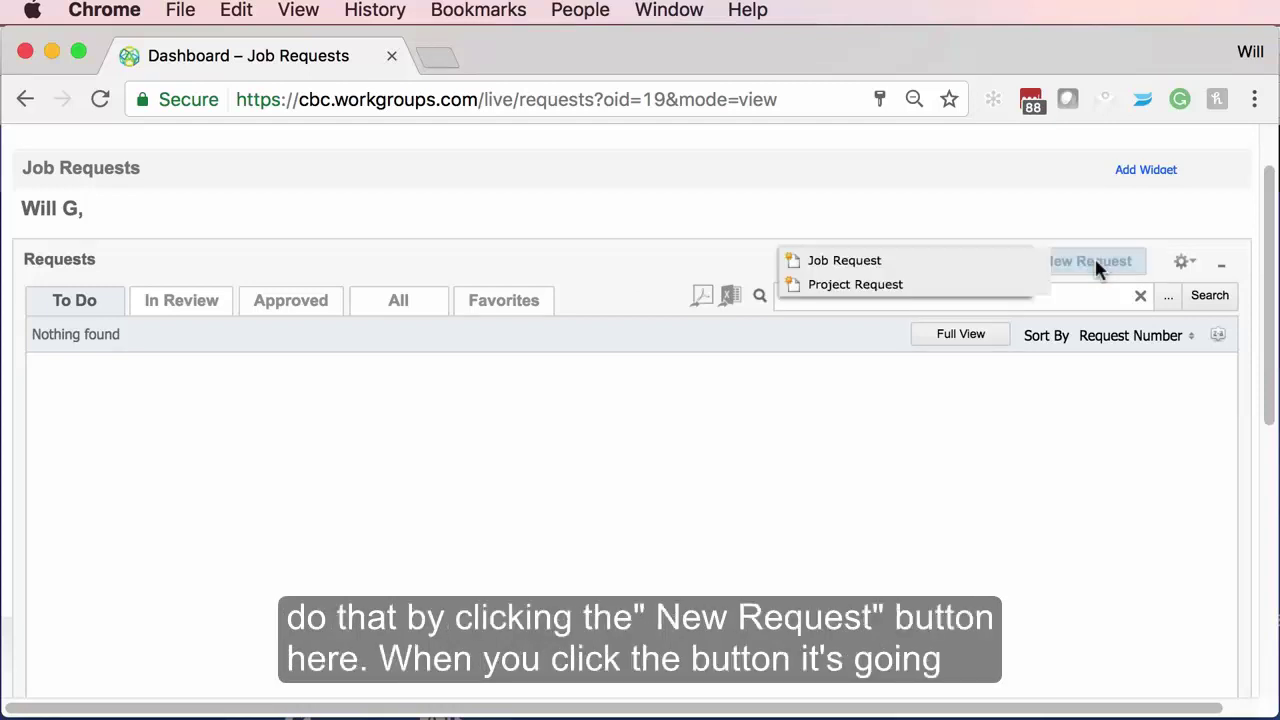
{"action": "left_click", "coordinate": [888, 262]}
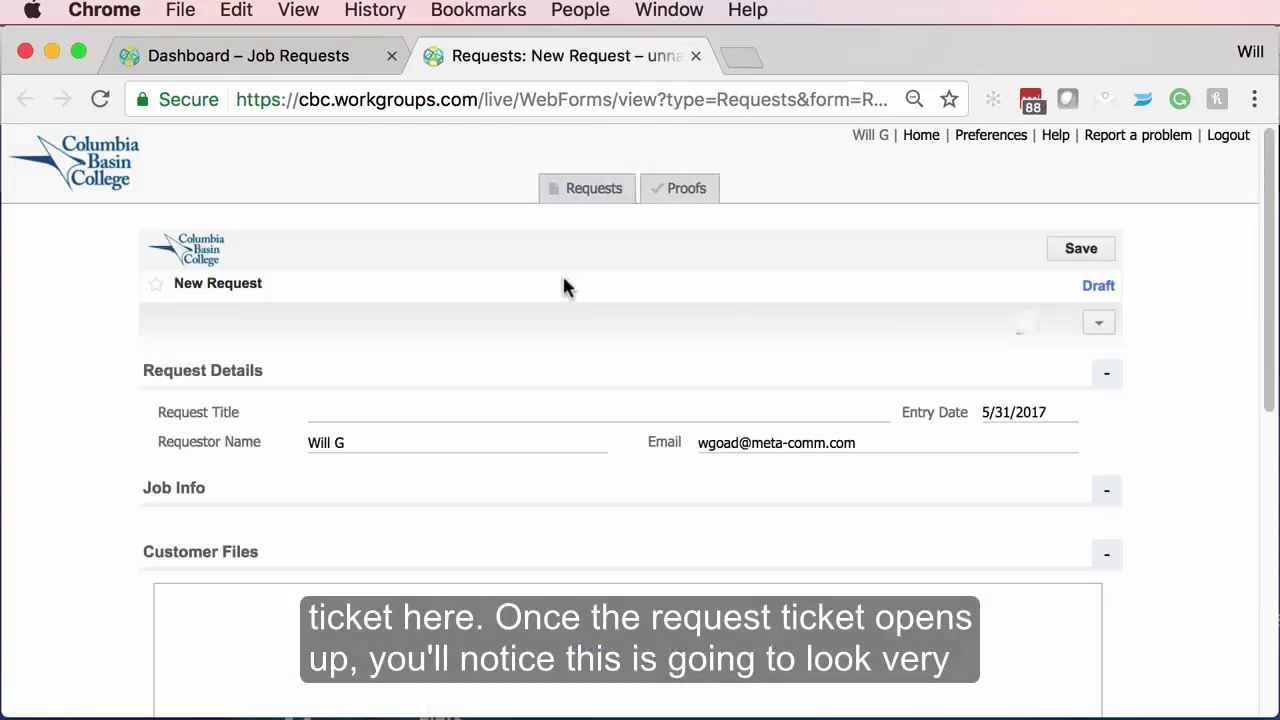
{"action": "scroll", "coordinate": [558, 285], "scroll_direction": "down", "scroll_amount": 1}
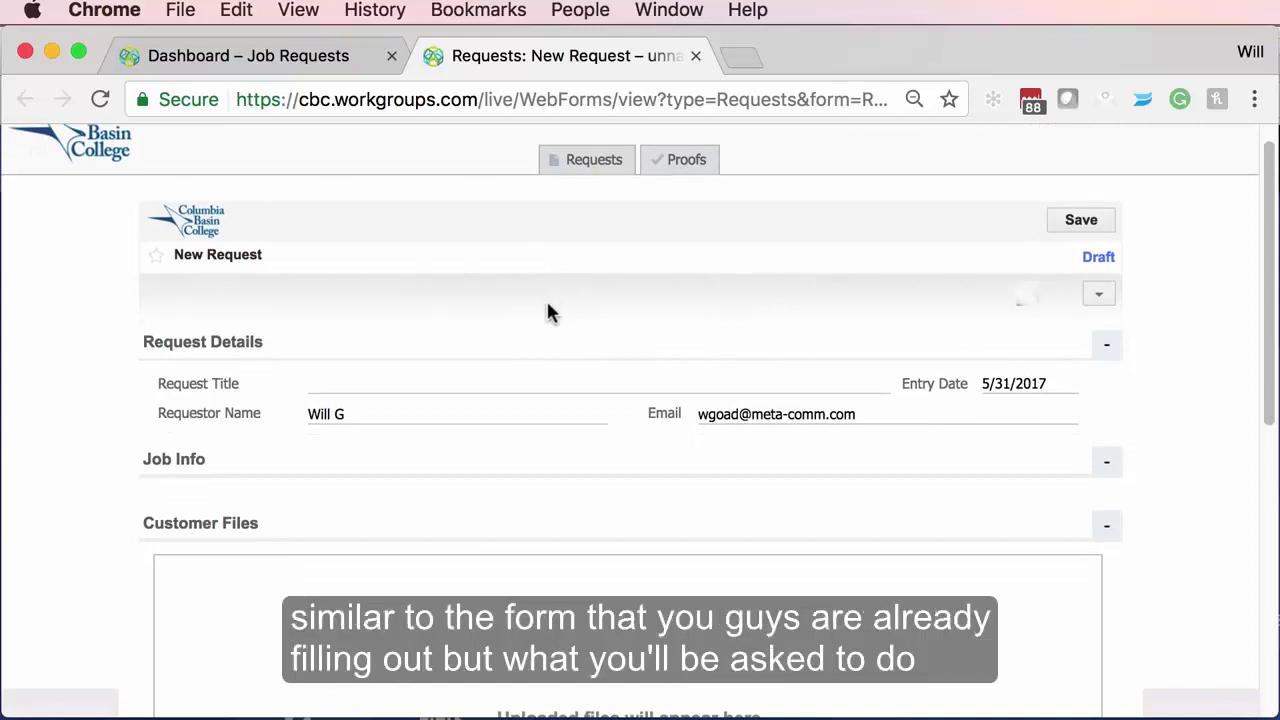
{"action": "scroll", "coordinate": [546, 300], "scroll_direction": "down", "scroll_amount": 5}
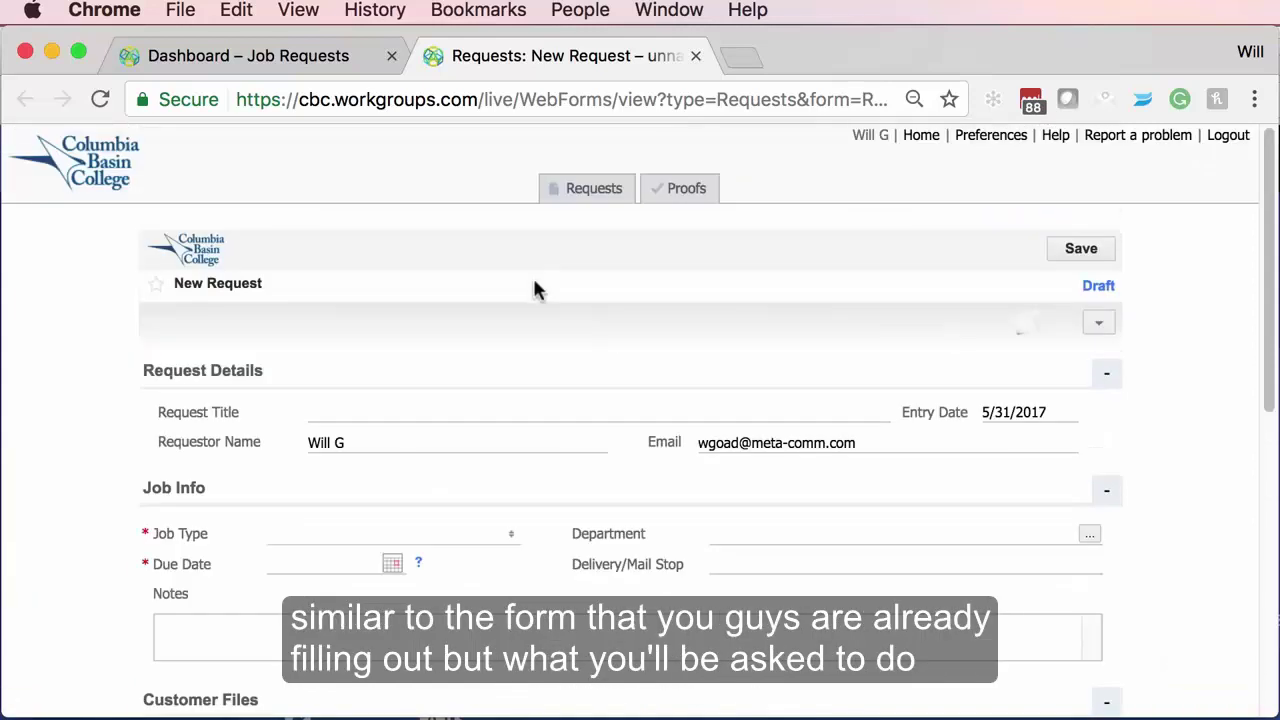
{"action": "scroll", "coordinate": [534, 295], "scroll_direction": "down", "scroll_amount": 5}
{"action": "left_click", "coordinate": [500, 224]}
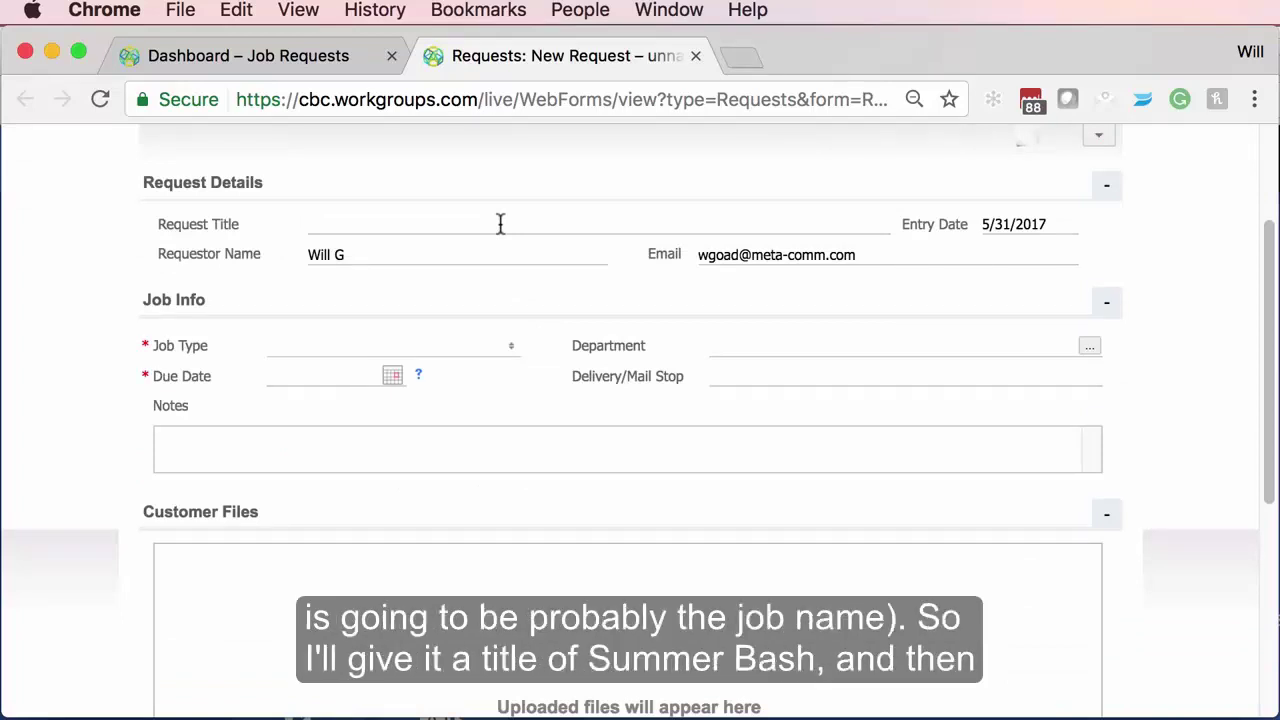
Title the request 'Summer Bash' and set its Job Type to Poster
{"action": "type", "text": "Summer Bash"}
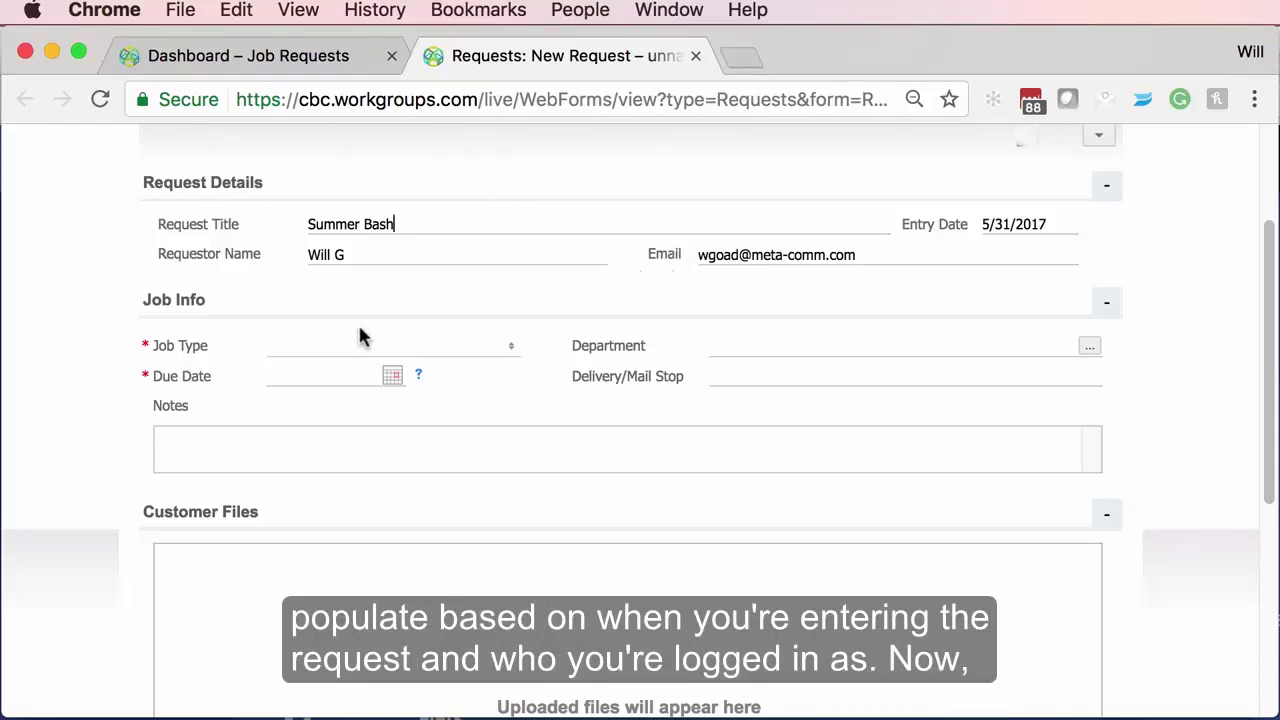
{"action": "scroll", "coordinate": [462, 337], "scroll_direction": "down", "scroll_amount": 1}
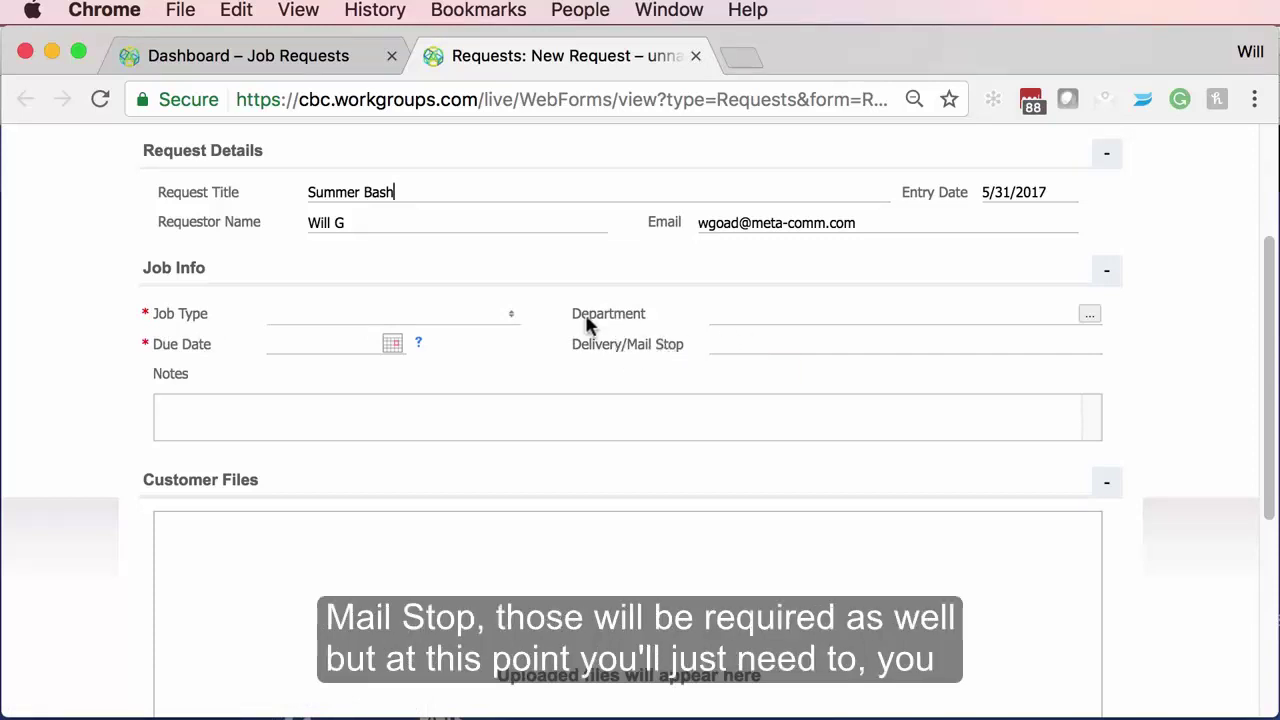
{"action": "left_click", "coordinate": [512, 322]}
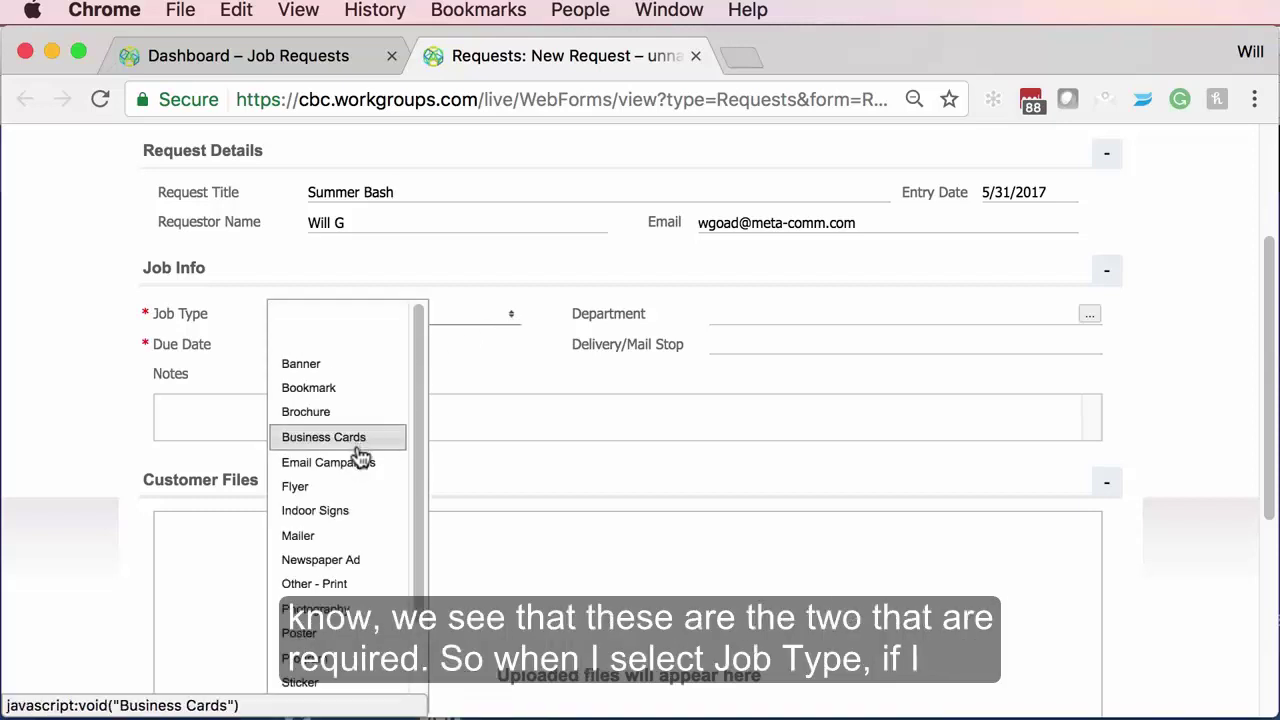
{"action": "left_click", "coordinate": [514, 318]}
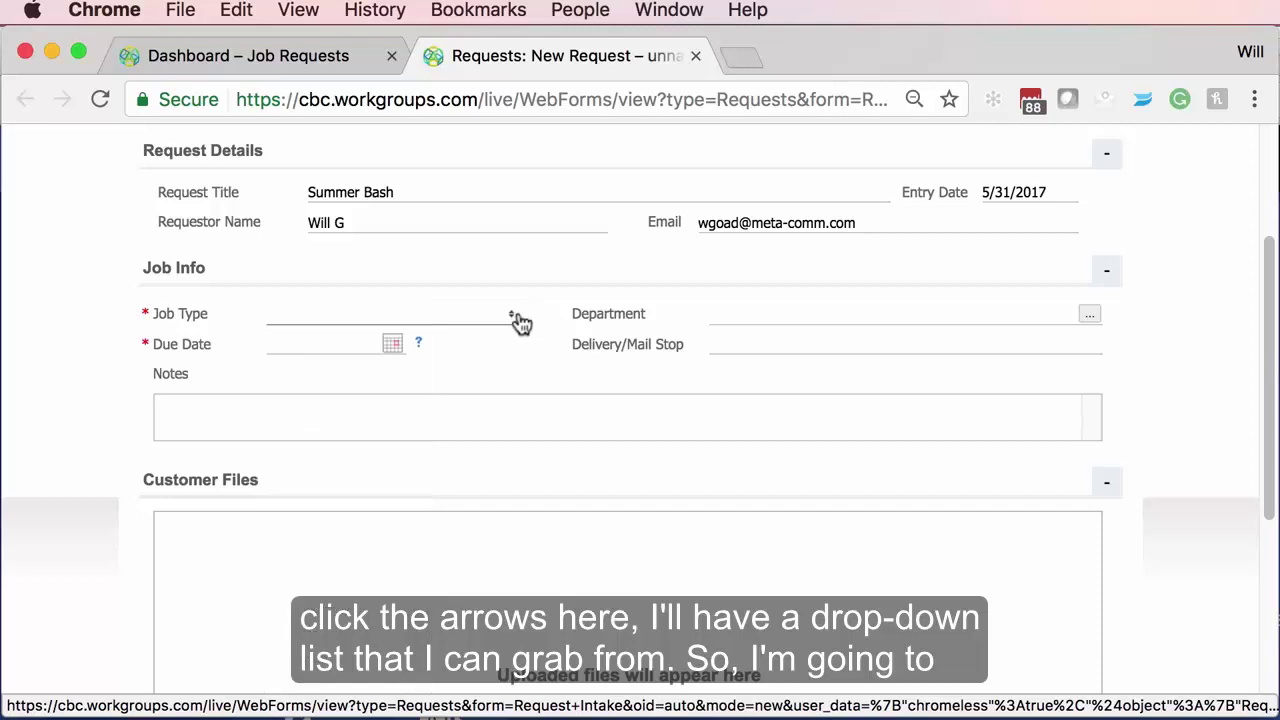
{"action": "left_click", "coordinate": [514, 320]}
{"action": "scroll", "coordinate": [372, 390], "scroll_direction": "down", "scroll_amount": 2}
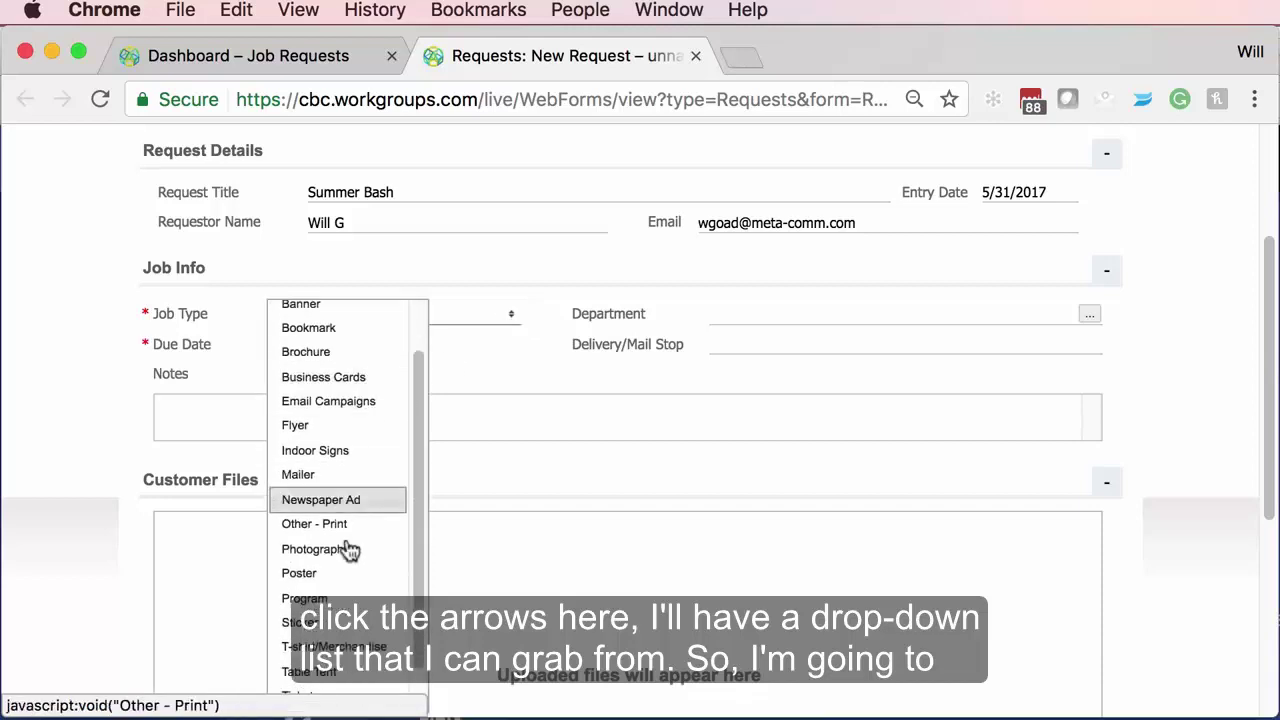
{"action": "left_click", "coordinate": [338, 574]}
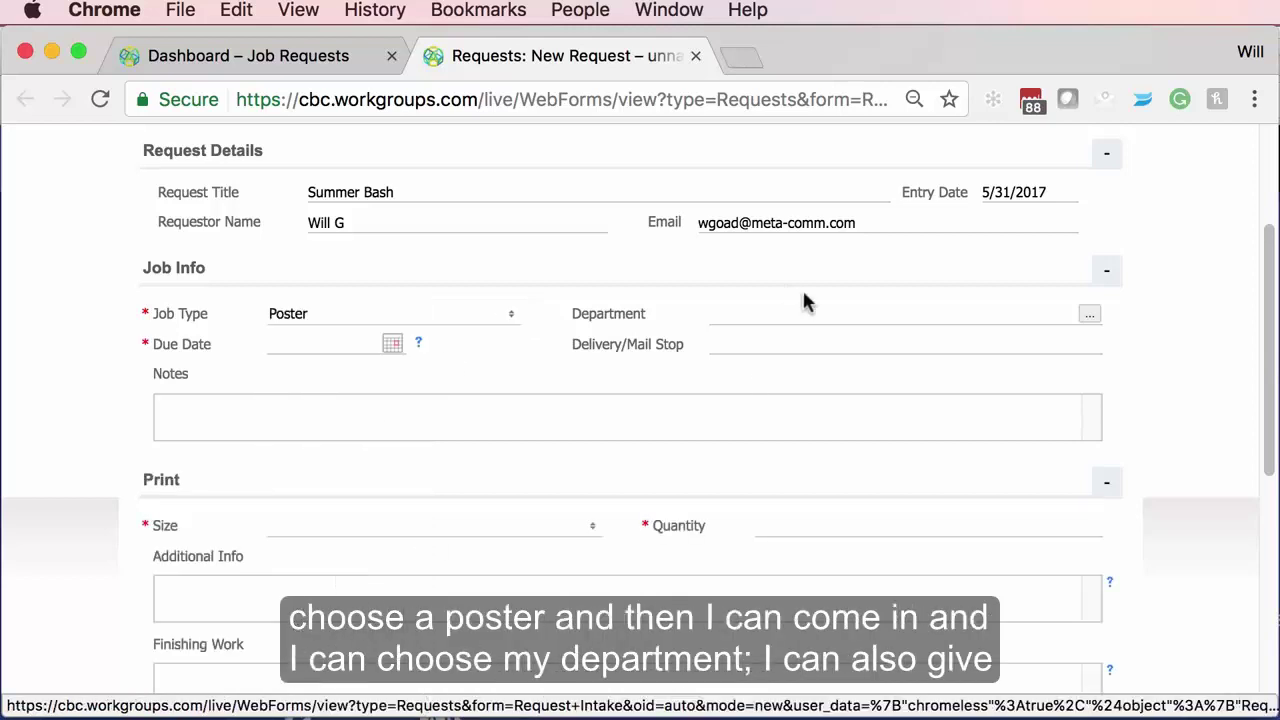
Set the department to ABE and the due date to June 22, 2017
{"action": "left_click", "coordinate": [1089, 322]}
{"action": "left_click", "coordinate": [678, 266]}
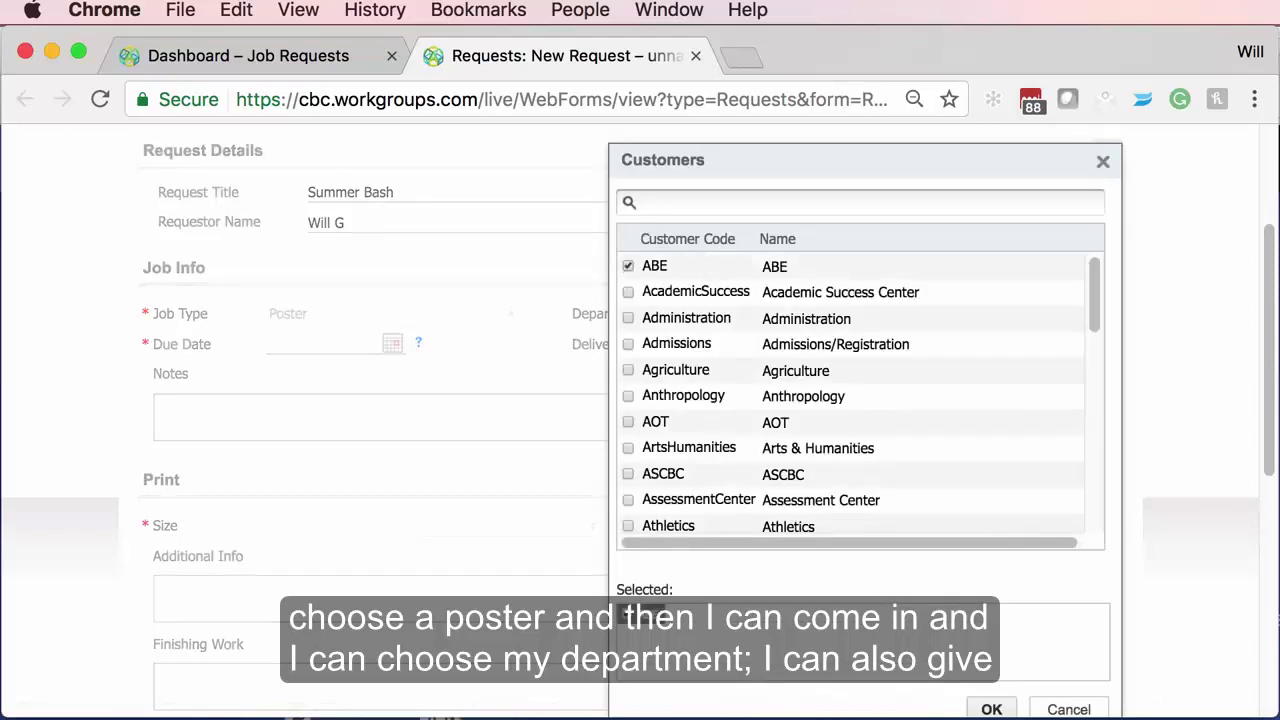
{"action": "left_click", "coordinate": [988, 708]}
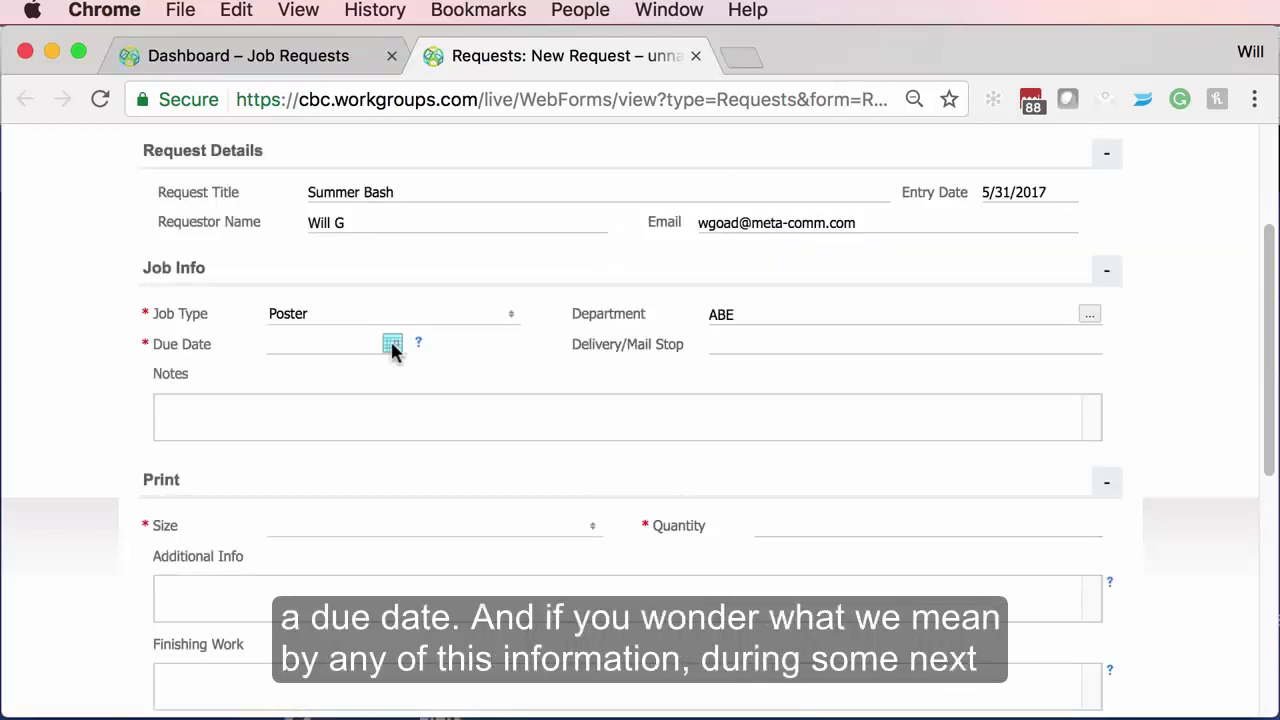
{"action": "left_click", "coordinate": [392, 345]}
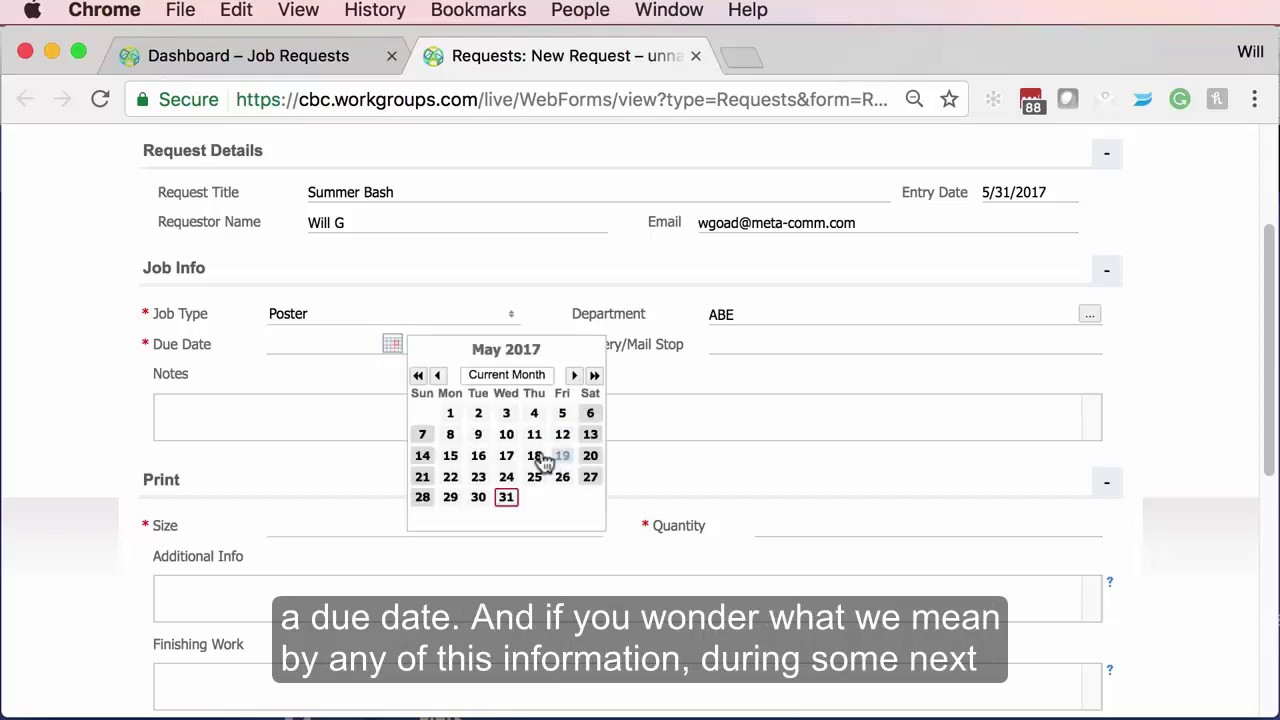
{"action": "left_click", "coordinate": [571, 377]}
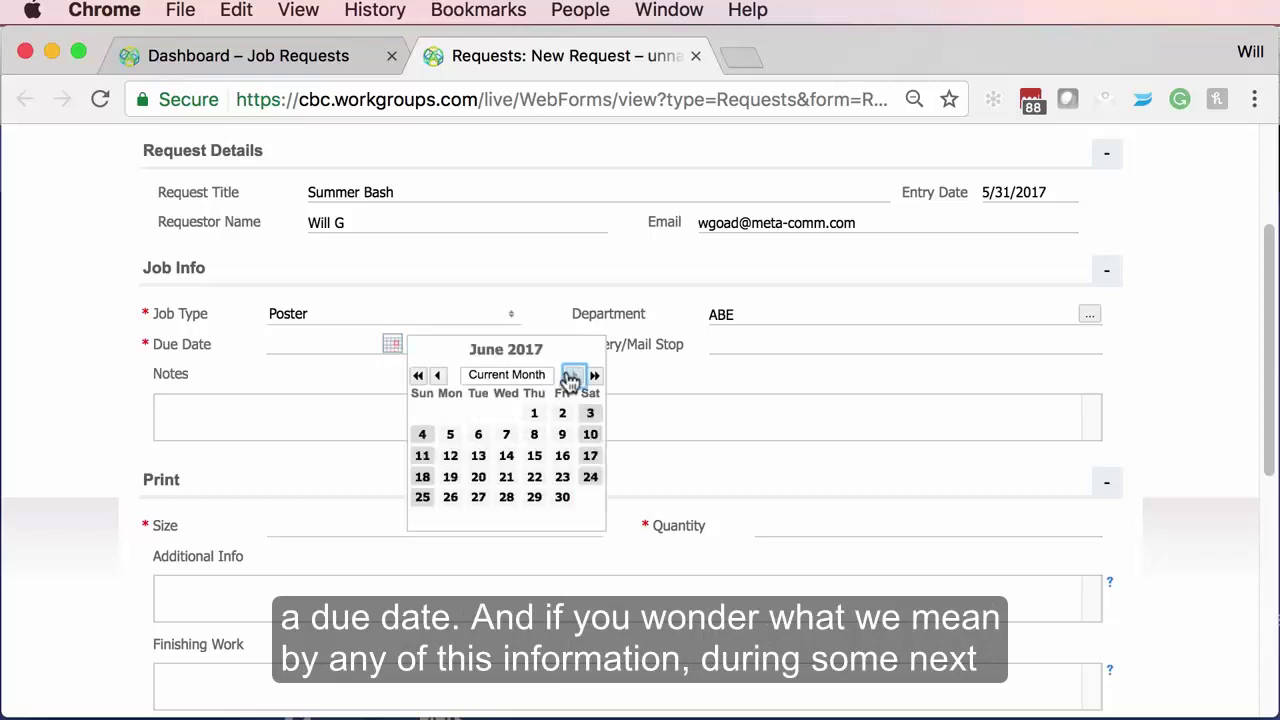
{"action": "left_click", "coordinate": [534, 478]}
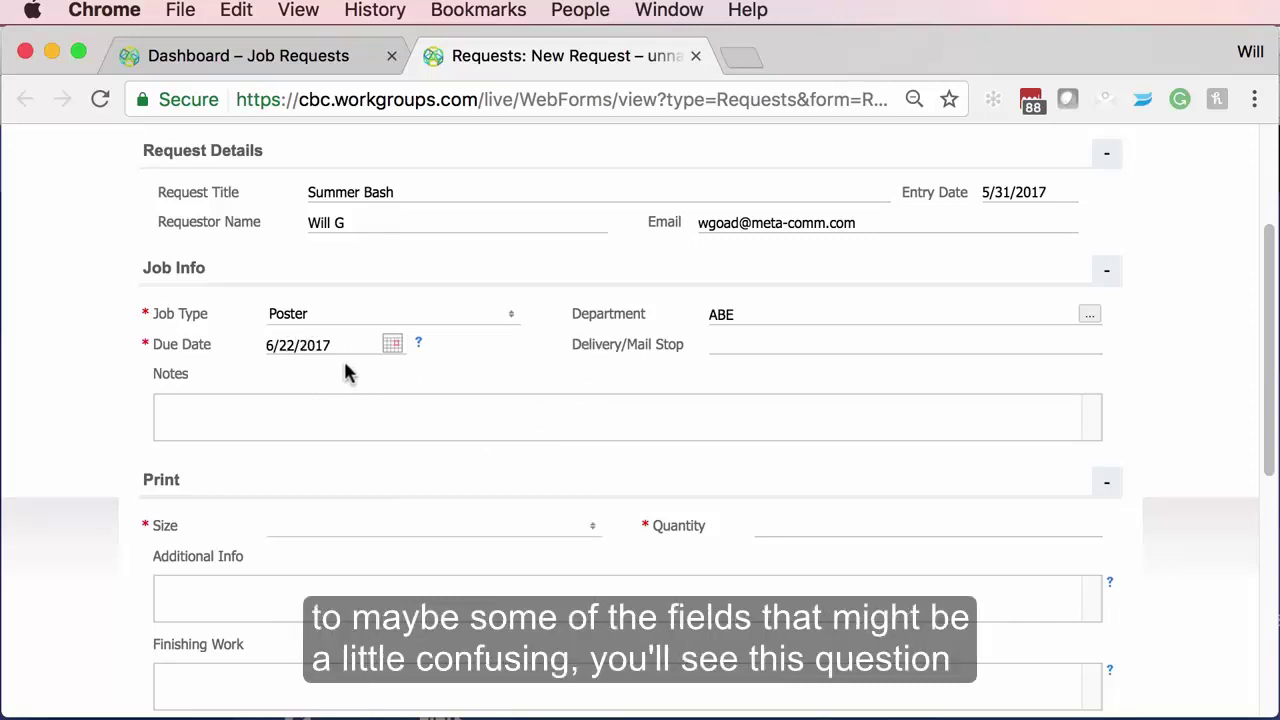
Enter 1 as the Delivery/Mail Stop
{"action": "scroll", "coordinate": [345, 372], "scroll_direction": "down", "scroll_amount": 1}
{"action": "scroll", "coordinate": [345, 372], "scroll_direction": "down", "scroll_amount": 2}
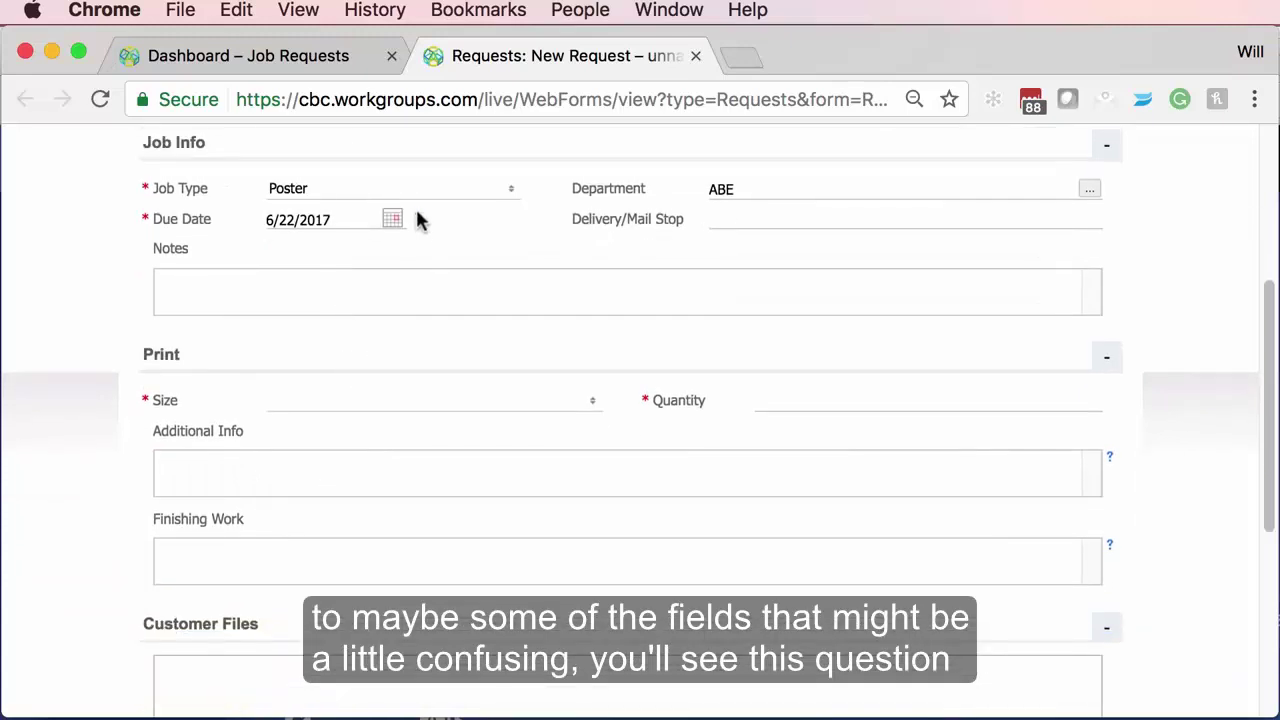
{"action": "mouse_move", "coordinate": [418, 220]}
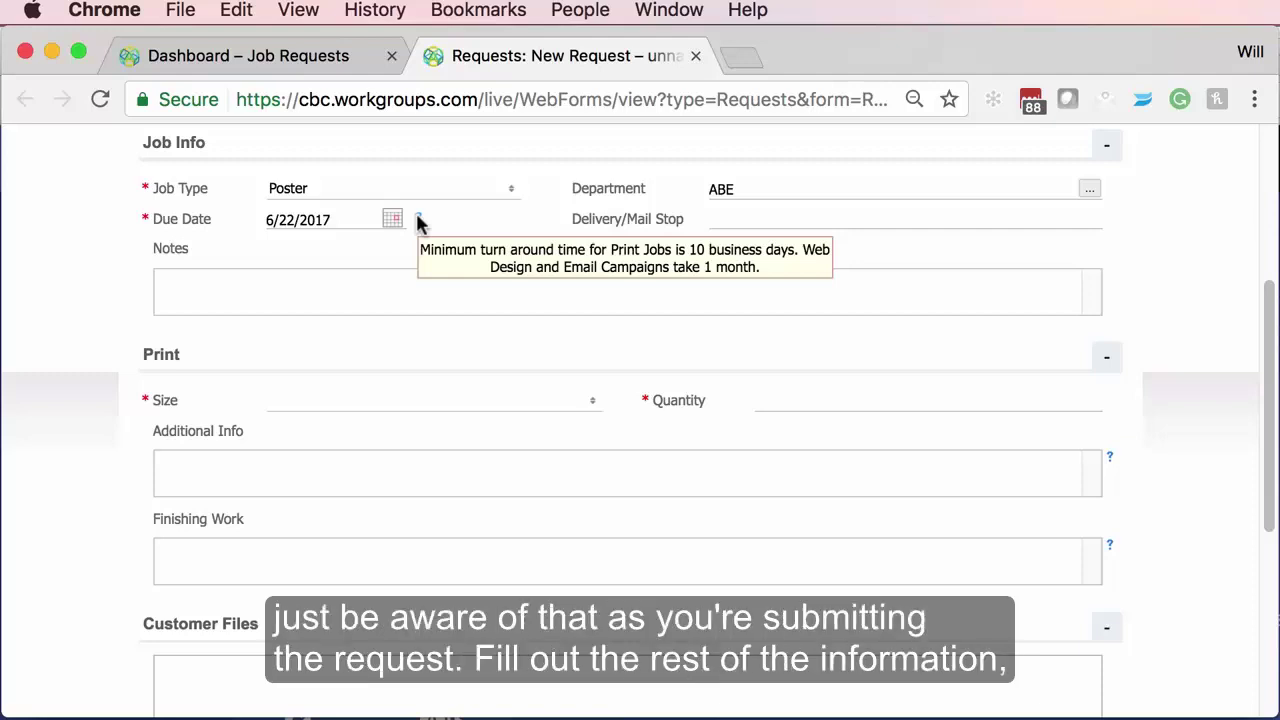
{"action": "left_click", "coordinate": [729, 216]}
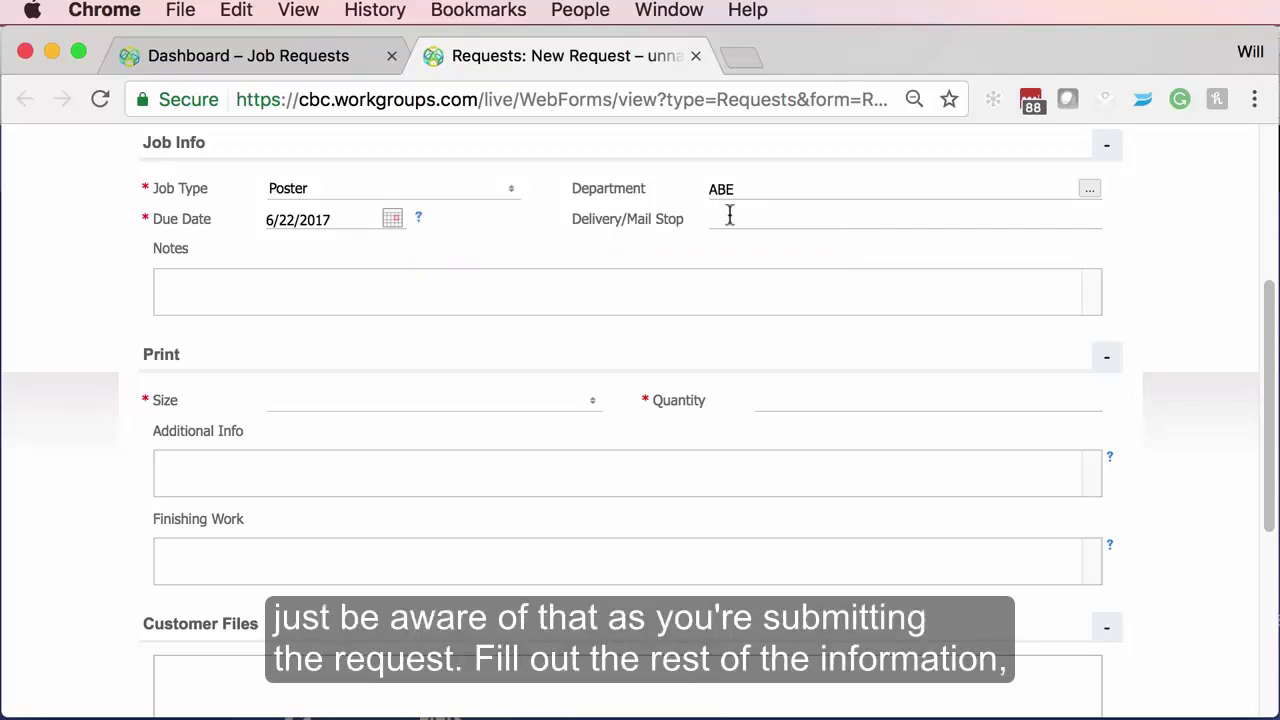
{"action": "type", "text": "1"}
{"action": "left_click", "coordinate": [353, 303]}
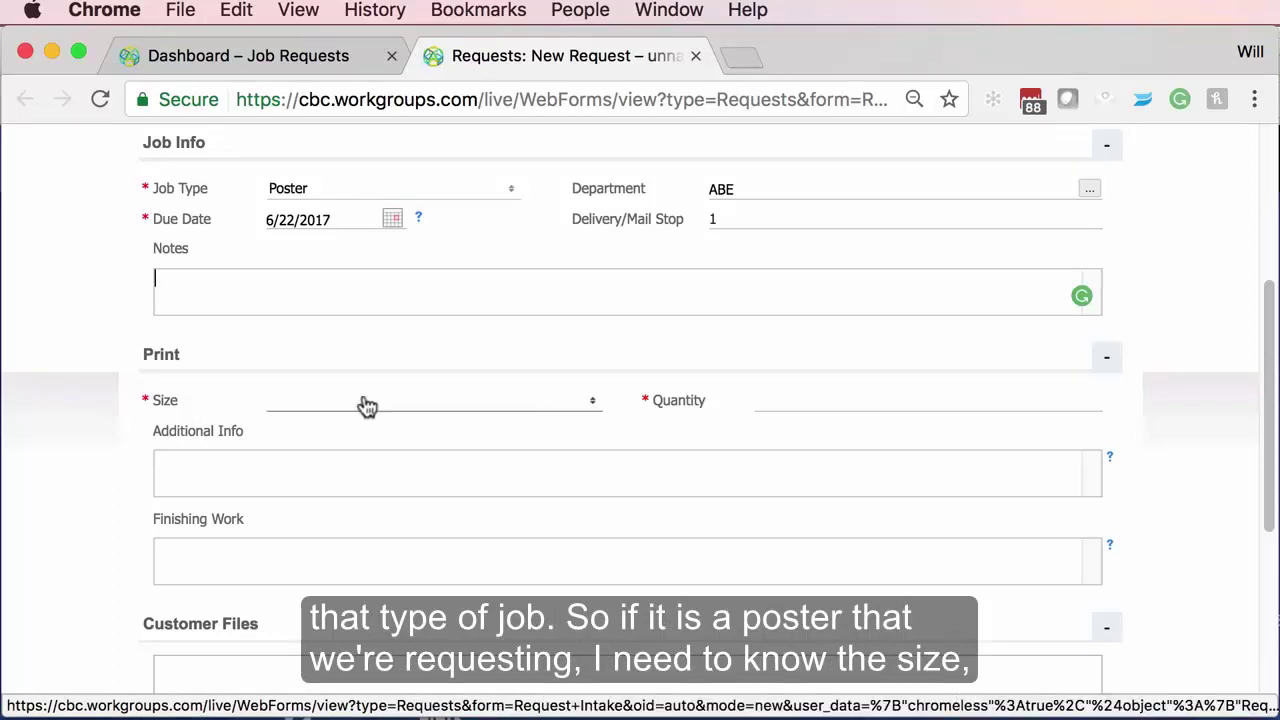
Set the poster print size to 11" x 17" and the quantity to 100
{"action": "left_click", "coordinate": [549, 411]}
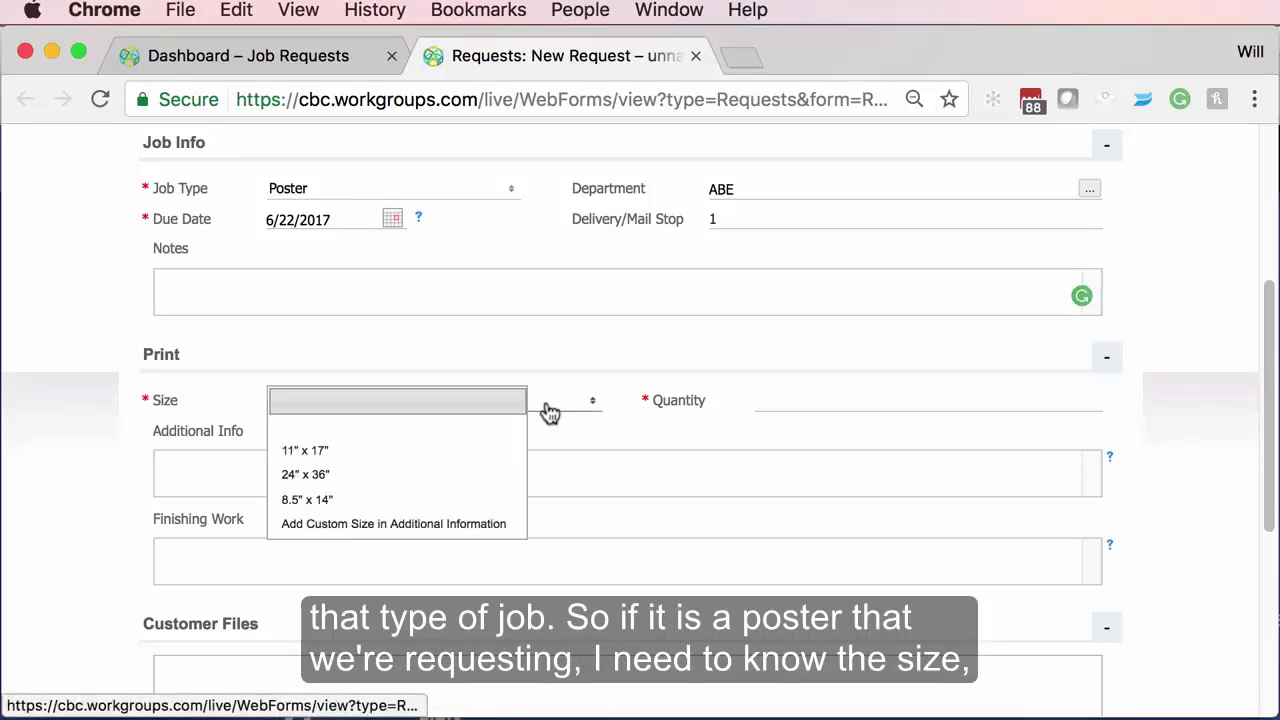
{"action": "left_click", "coordinate": [347, 455]}
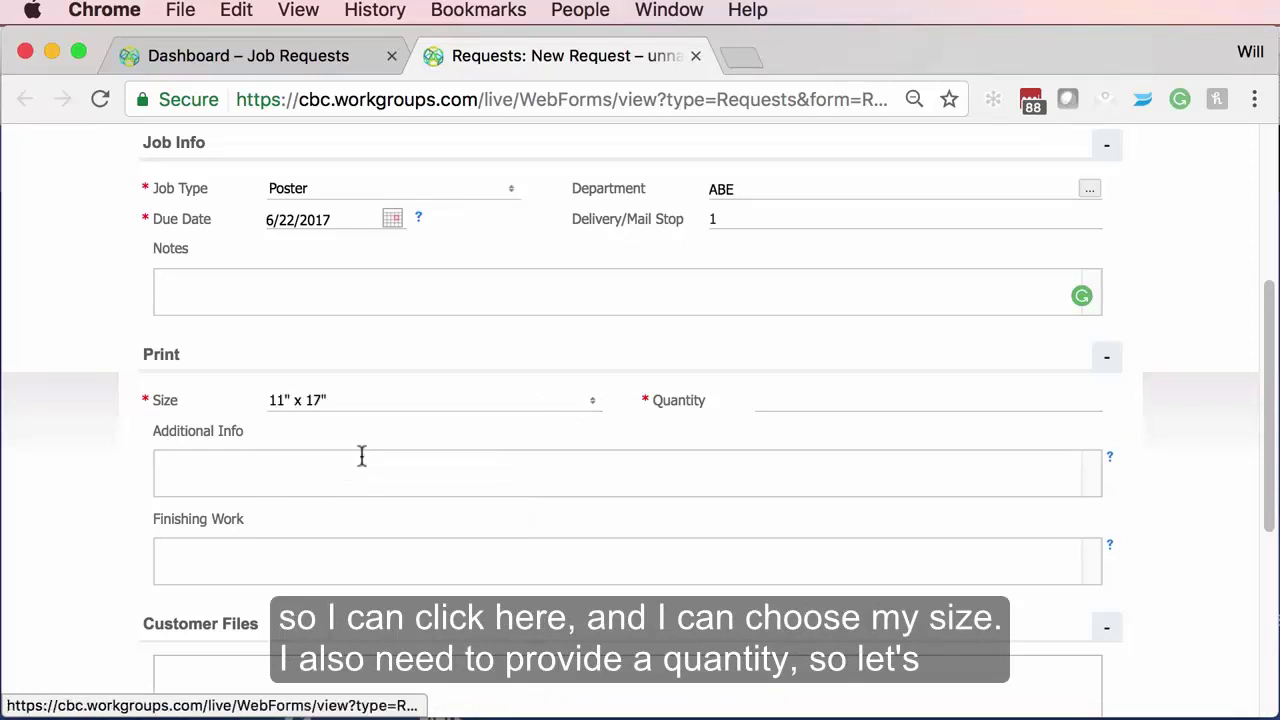
{"action": "left_click", "coordinate": [909, 397]}
{"action": "type", "text": "100"}
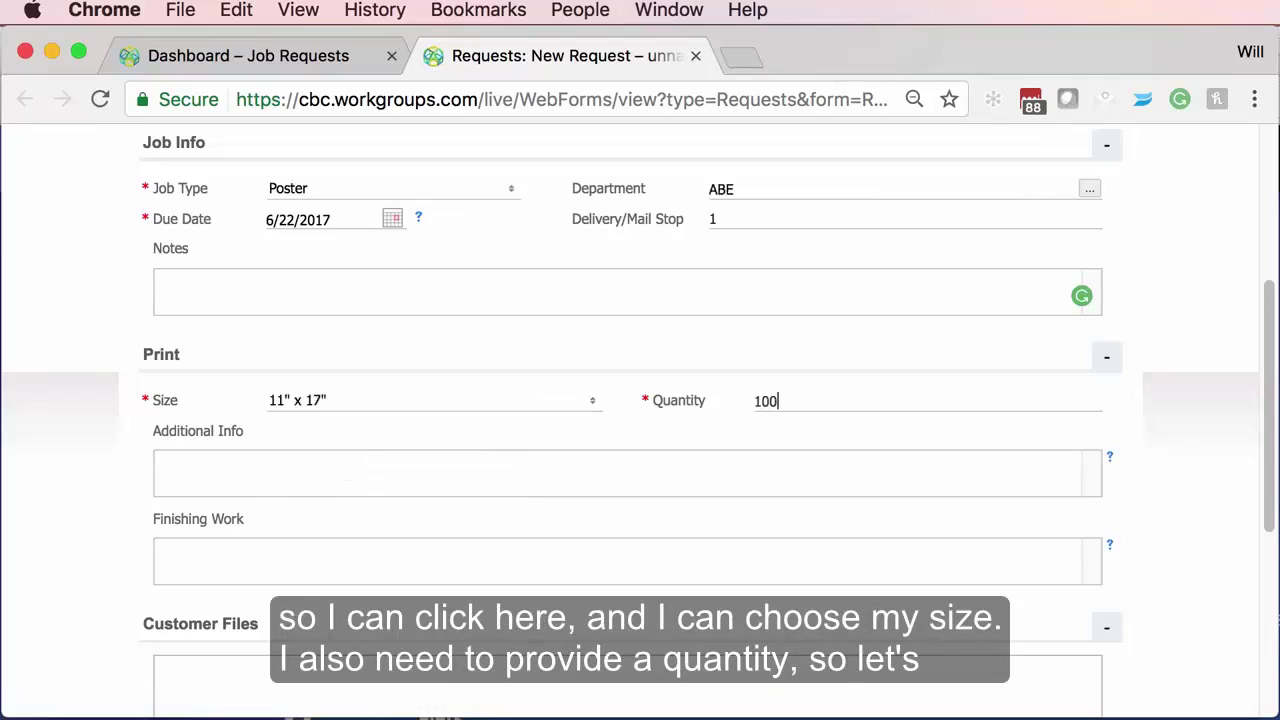
{"action": "scroll", "coordinate": [420, 470], "scroll_direction": "down", "scroll_amount": 2}
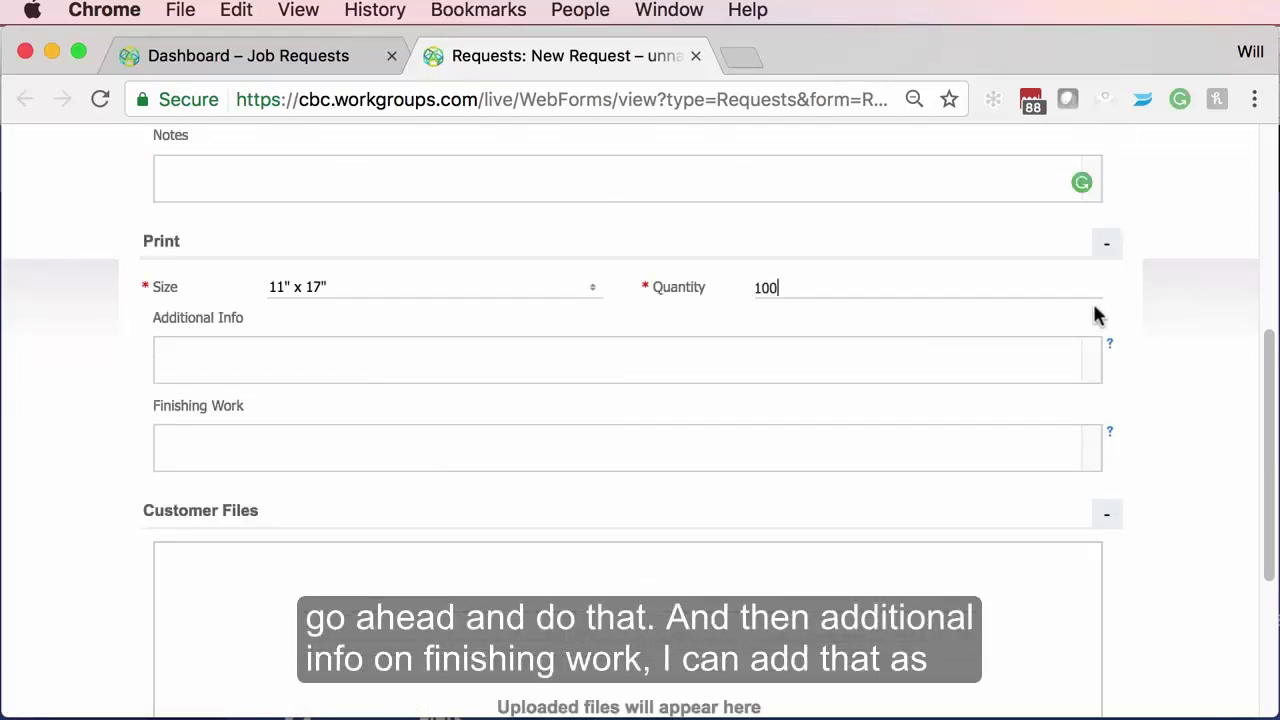
{"action": "mouse_move", "coordinate": [1110, 349]}
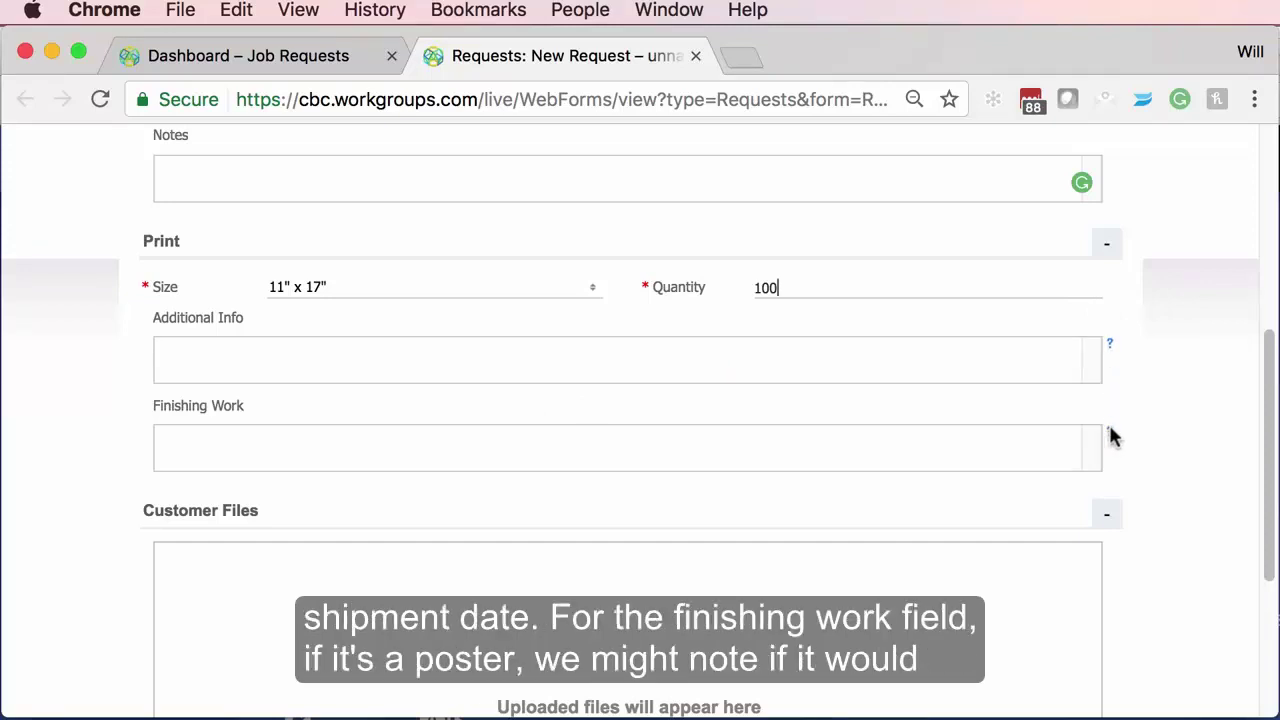
{"action": "mouse_move", "coordinate": [1112, 438]}
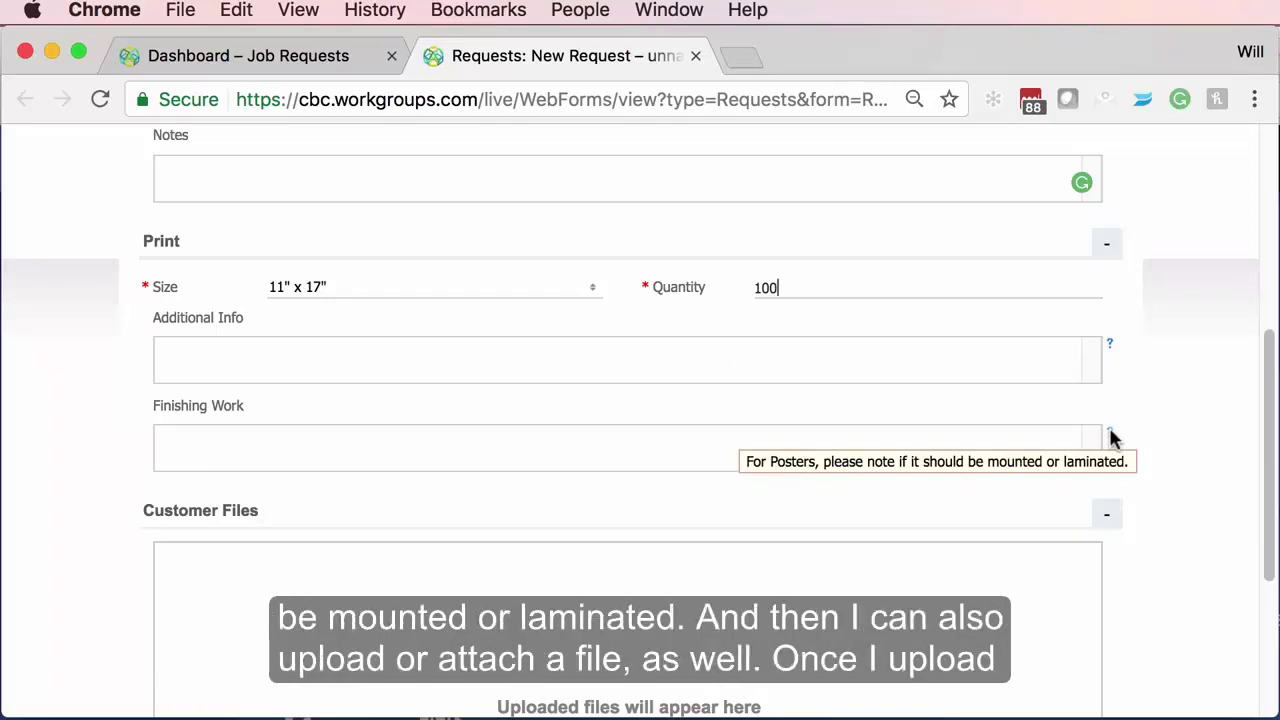
{"action": "scroll", "coordinate": [1112, 440], "scroll_direction": "down", "scroll_amount": 5}
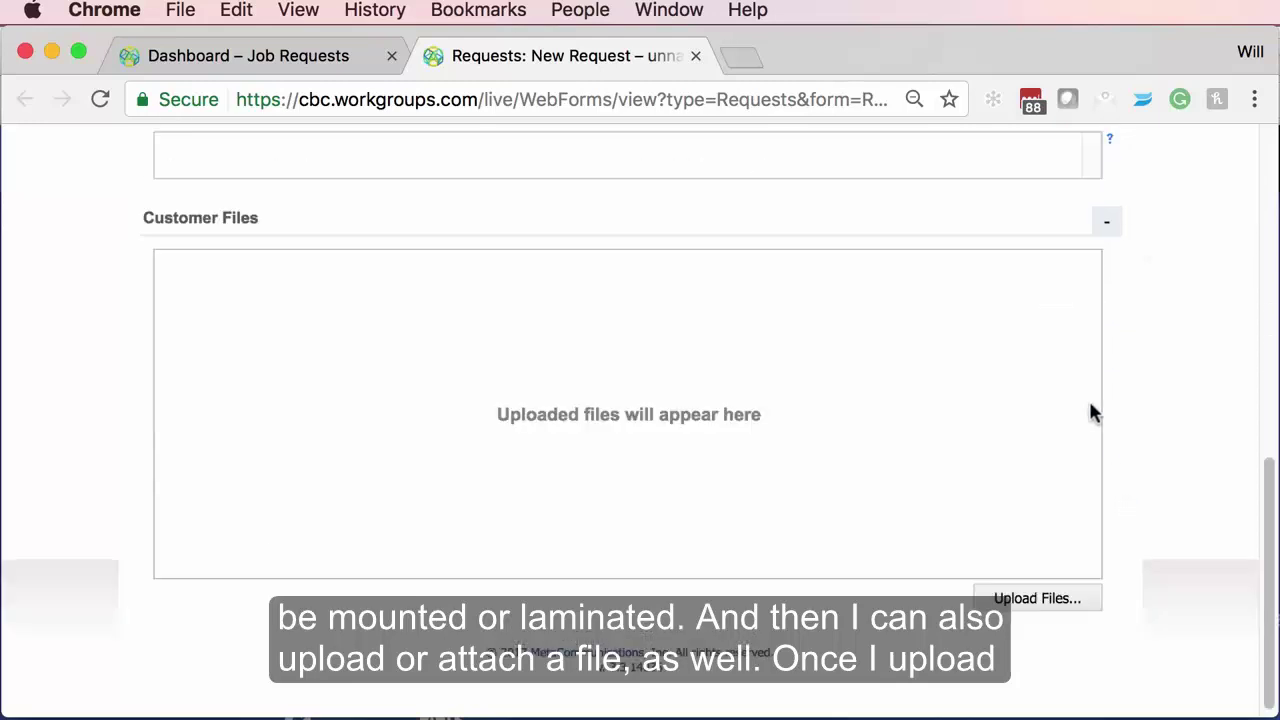
Attach the newest Desktop screenshot with the description 'Supporting Document'
{"action": "left_click", "coordinate": [1022, 600]}
{"action": "left_click", "coordinate": [260, 259]}
{"action": "left_click", "coordinate": [726, 233]}
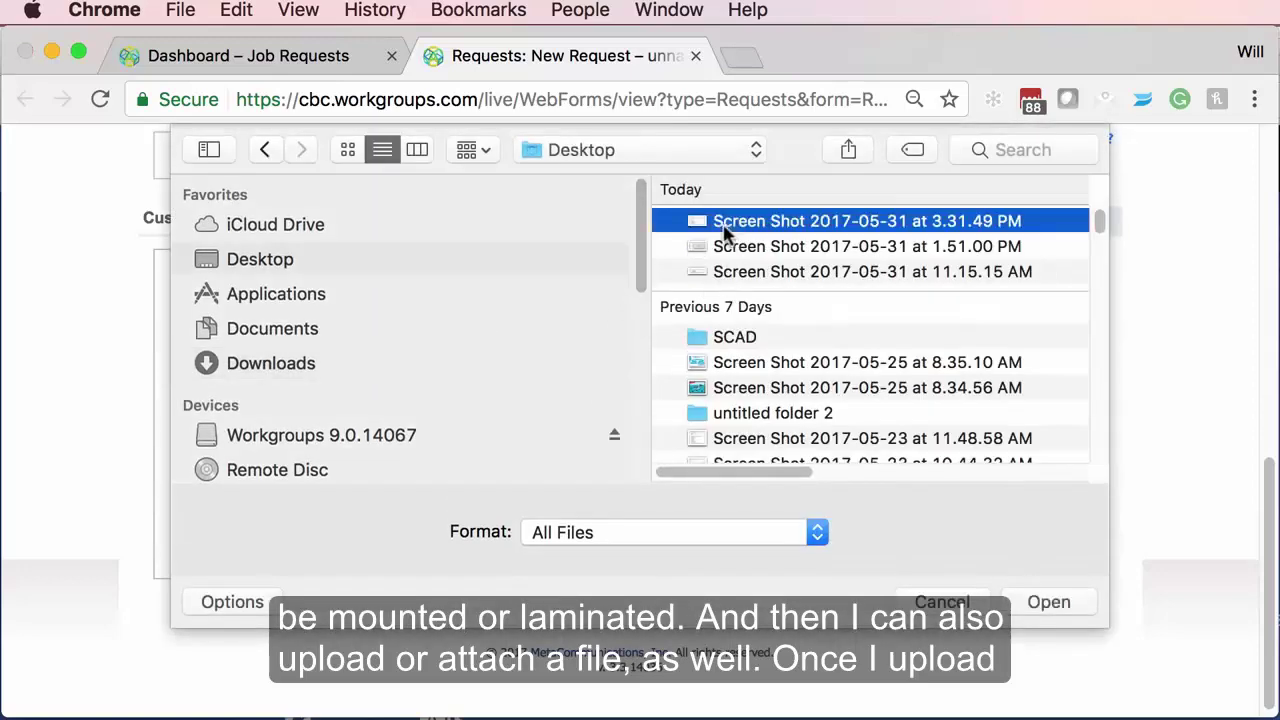
{"action": "left_click", "coordinate": [1052, 601]}
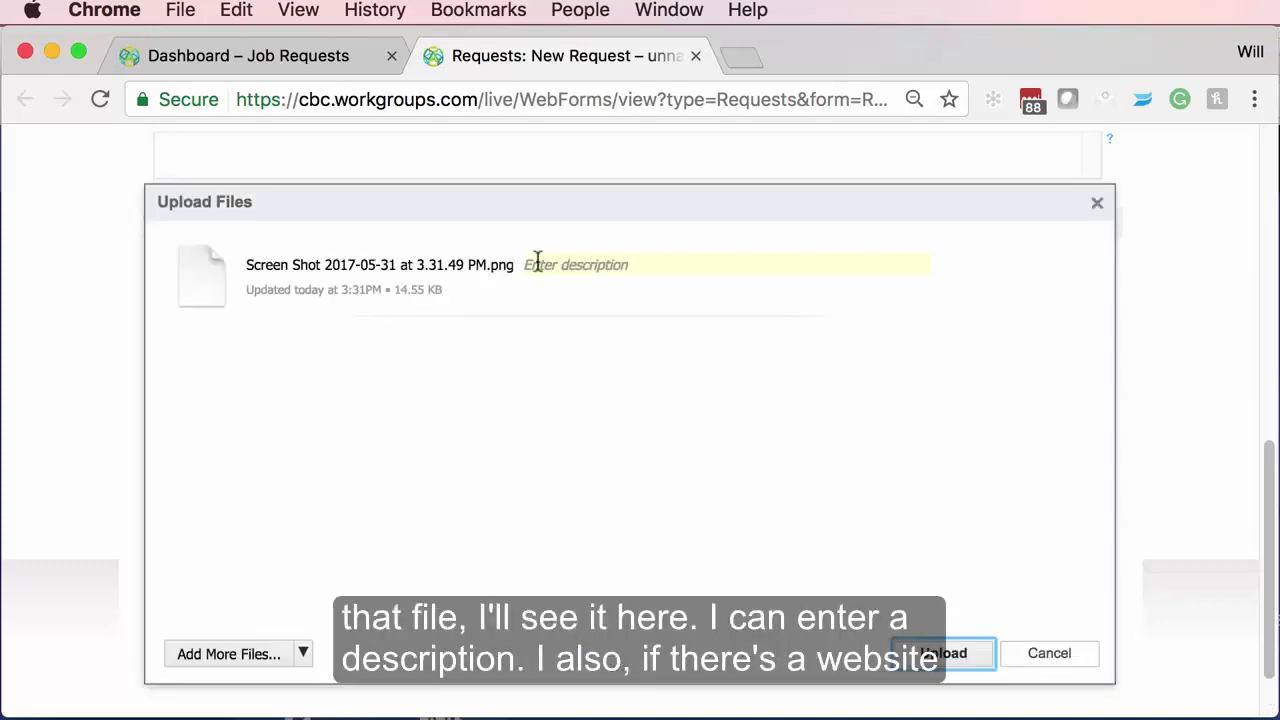
{"action": "left_click", "coordinate": [560, 262]}
{"action": "type", "text": "Supporting Document"}
Add a workgroups.com link and upload it with the screenshot
{"action": "left_click", "coordinate": [302, 654]}
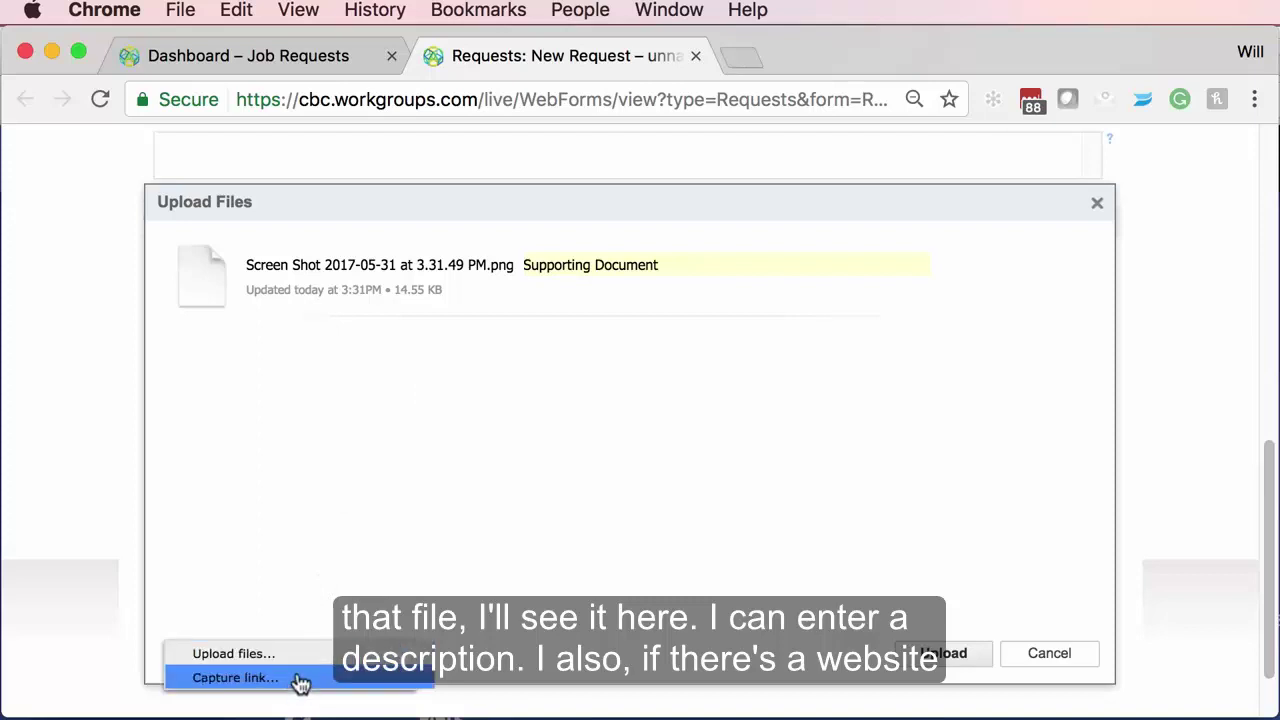
{"action": "left_click", "coordinate": [303, 655]}
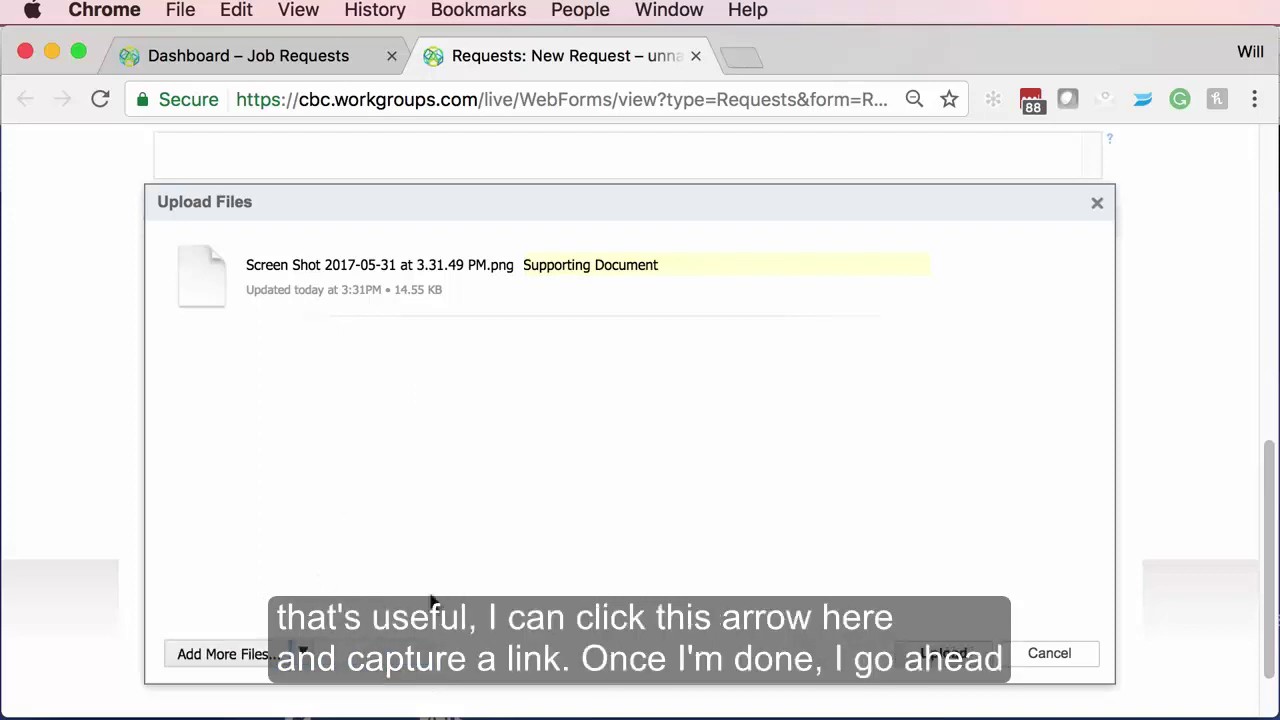
{"action": "left_click", "coordinate": [303, 655]}
{"action": "left_click", "coordinate": [290, 680]}
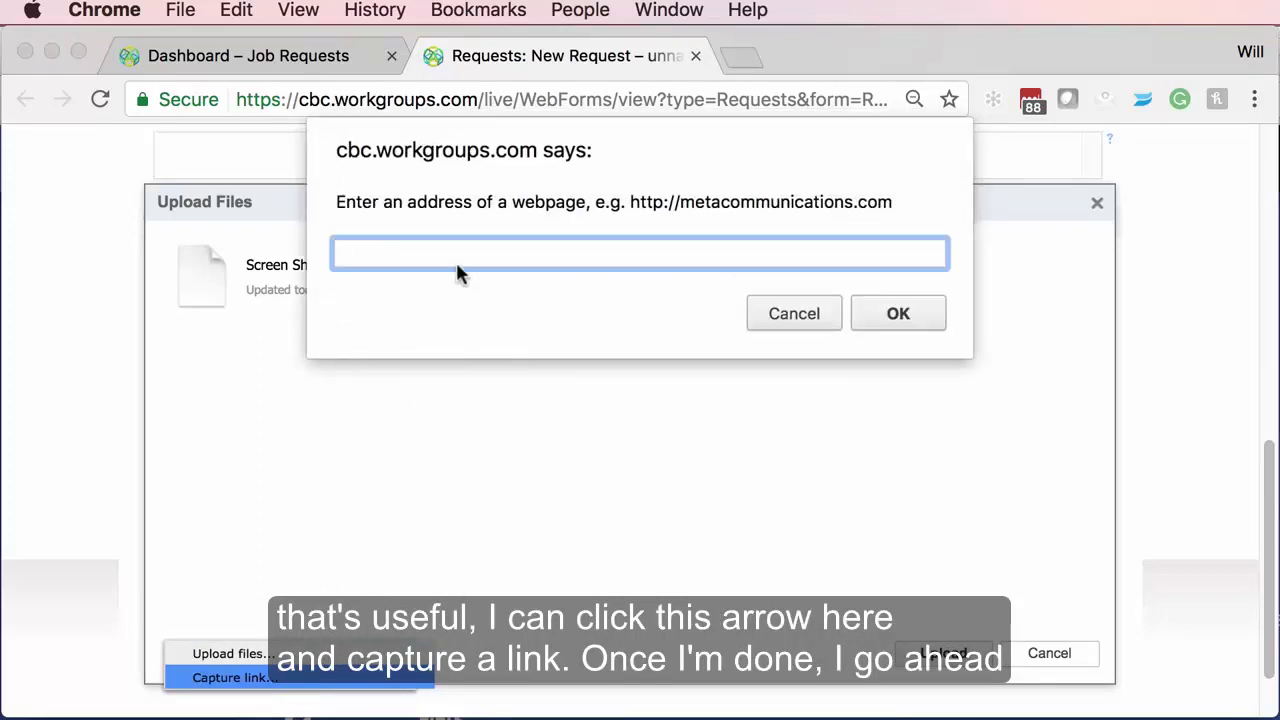
{"action": "type", "text": "workgroups.com"}
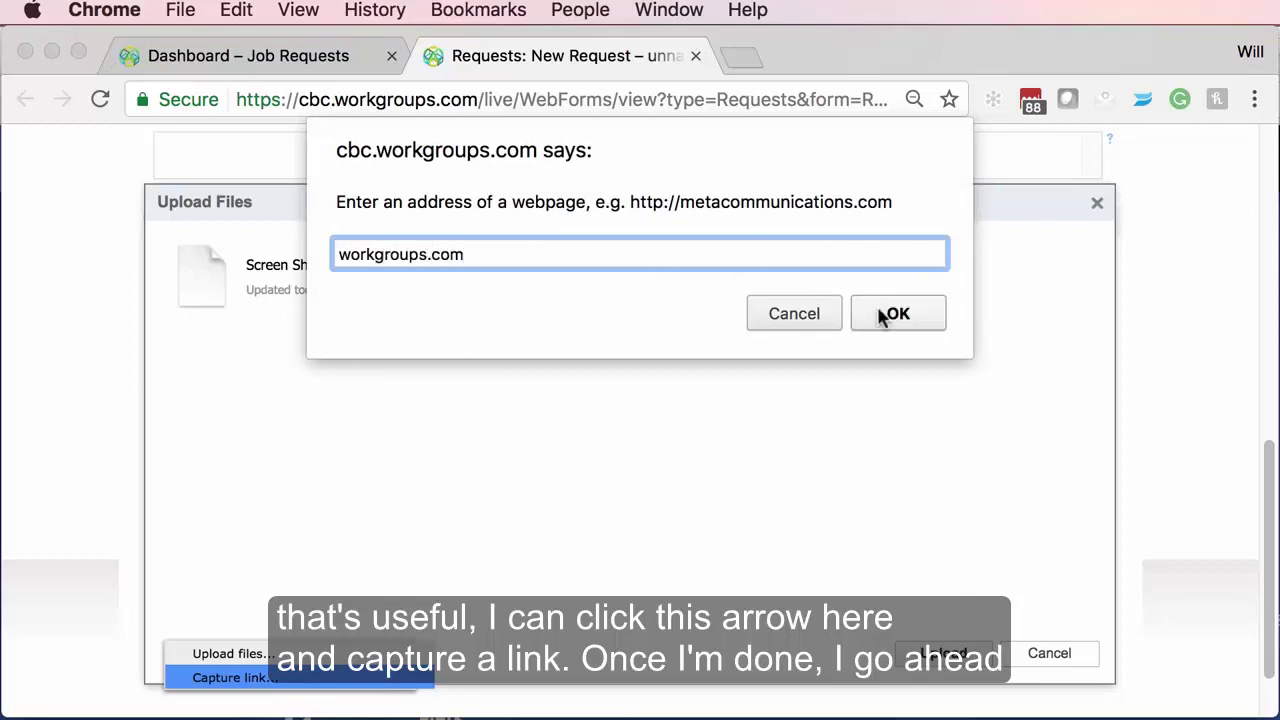
{"action": "left_click", "coordinate": [886, 315]}
{"action": "left_click", "coordinate": [950, 658]}
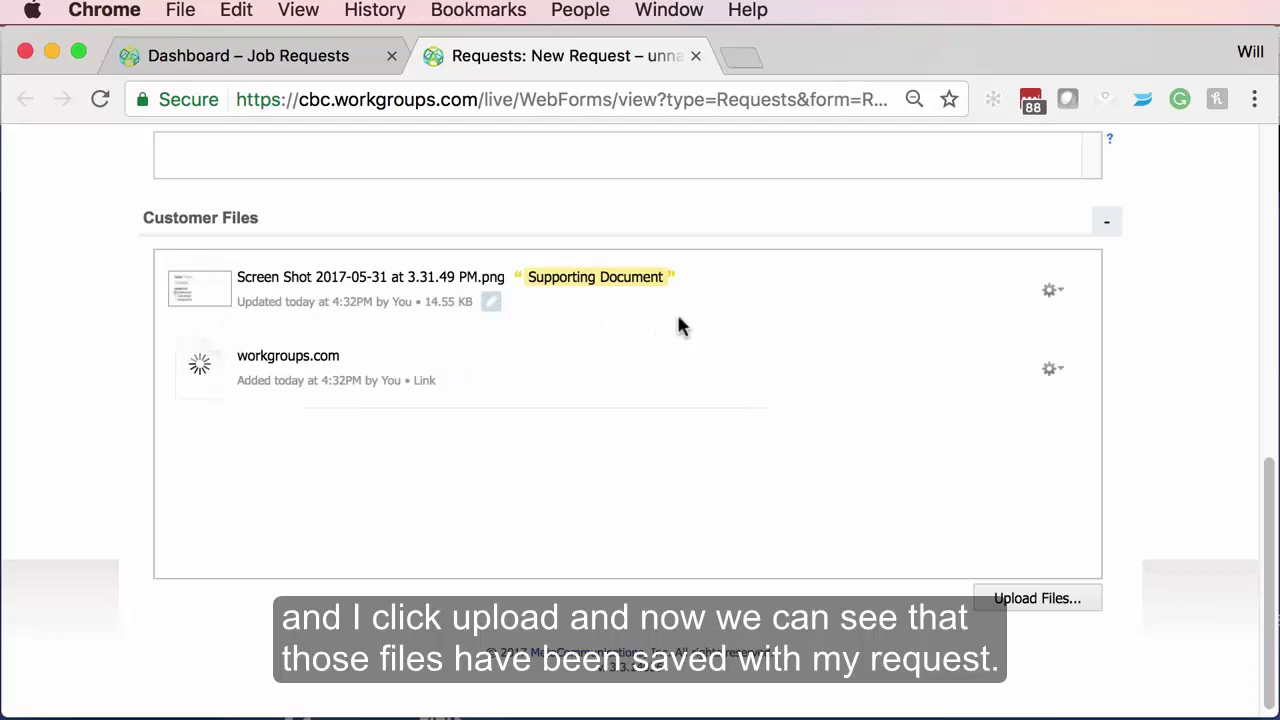
Save the request as draft 84 – Summer Bash
{"action": "scroll", "coordinate": [1000, 287], "scroll_direction": "up", "scroll_amount": 15}
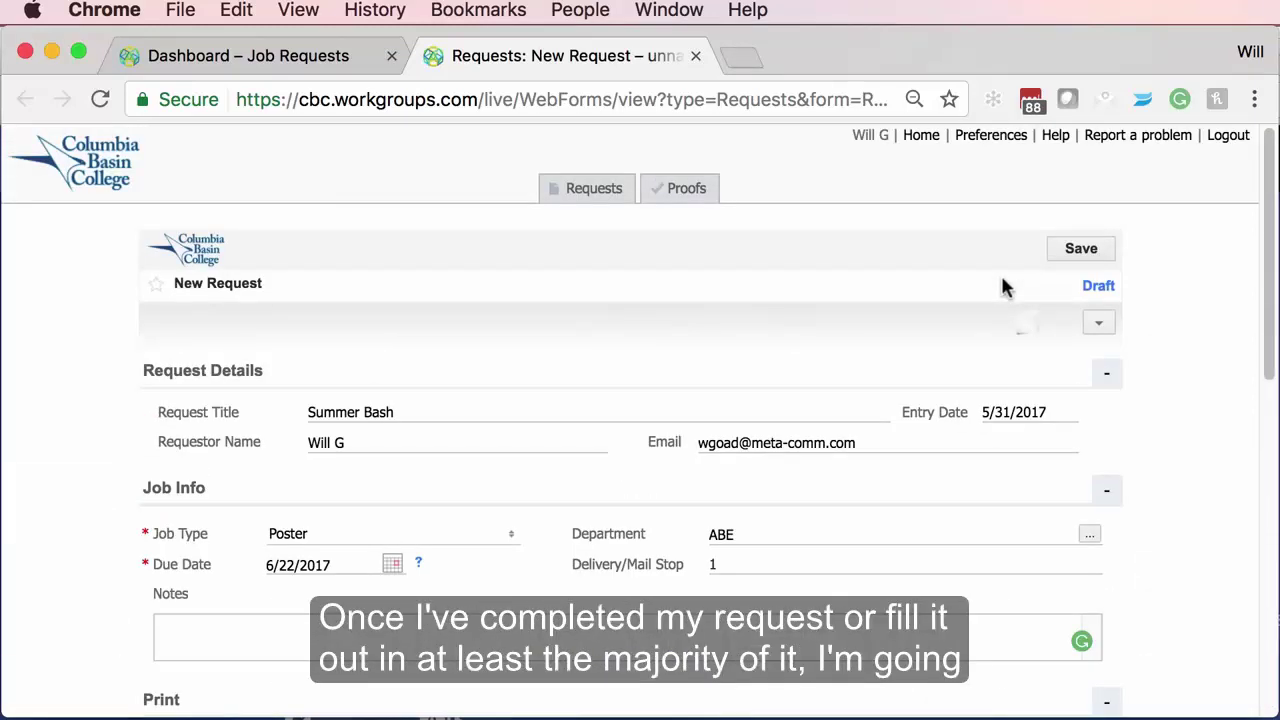
{"action": "left_click", "coordinate": [1093, 259]}
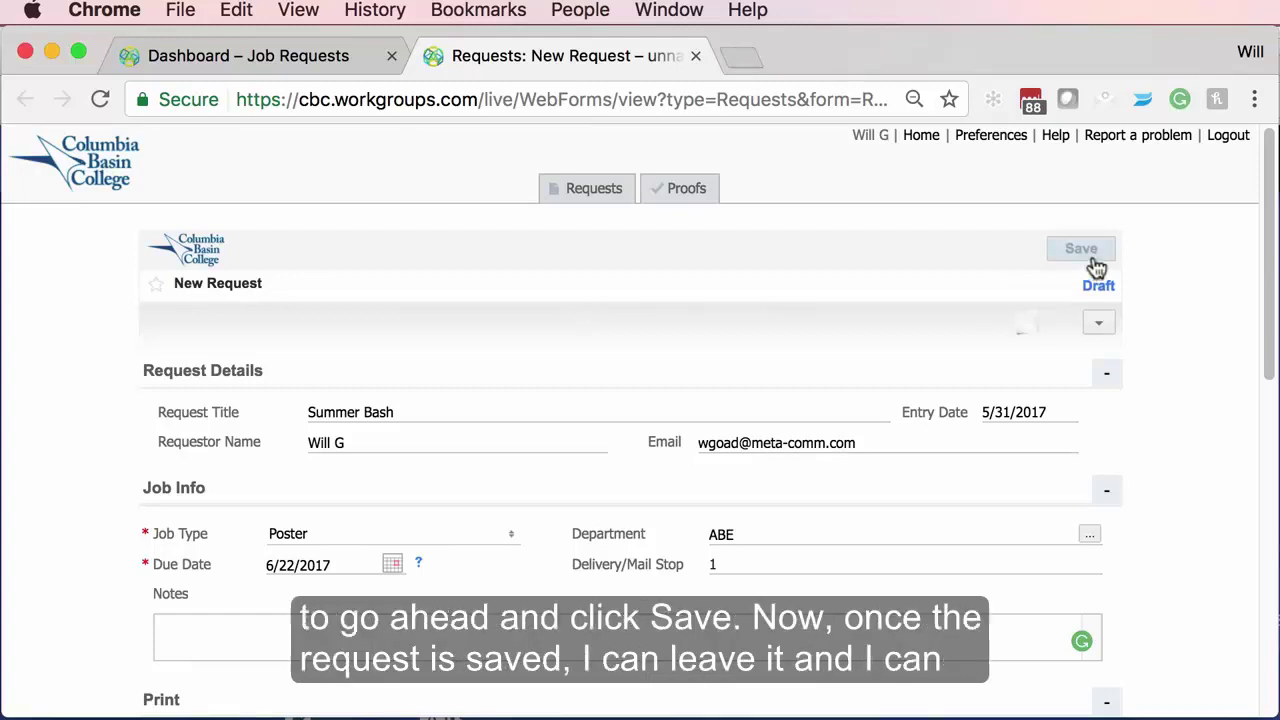
{"action": "left_click", "coordinate": [1090, 258]}
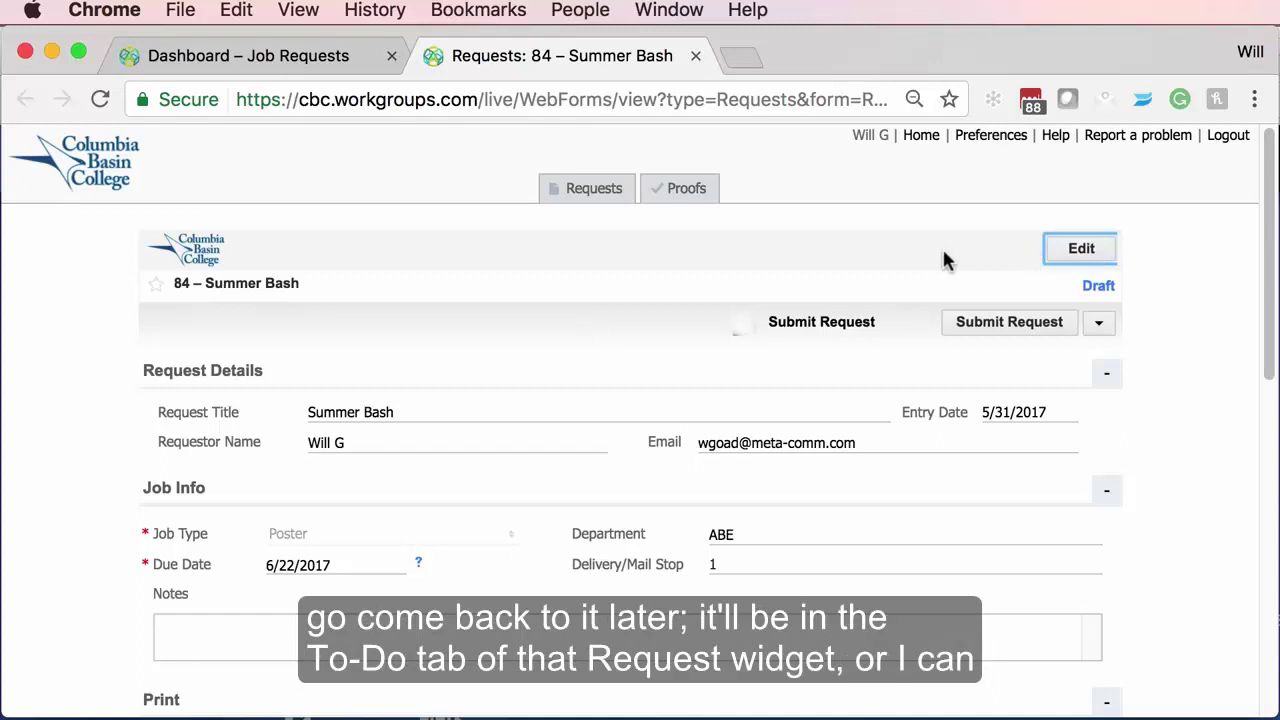
Submit request 84 for review, confirm, and return to the Requests dashboard
{"action": "left_click", "coordinate": [1025, 321]}
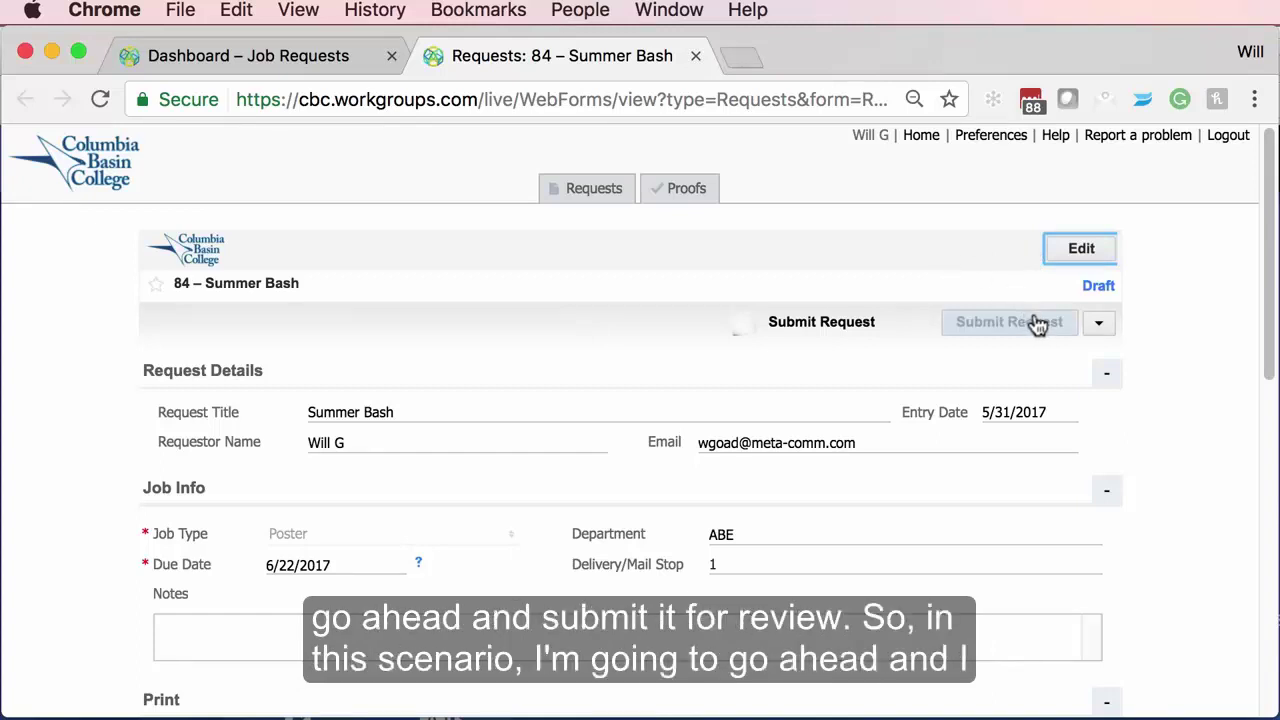
{"action": "left_click", "coordinate": [1038, 325]}
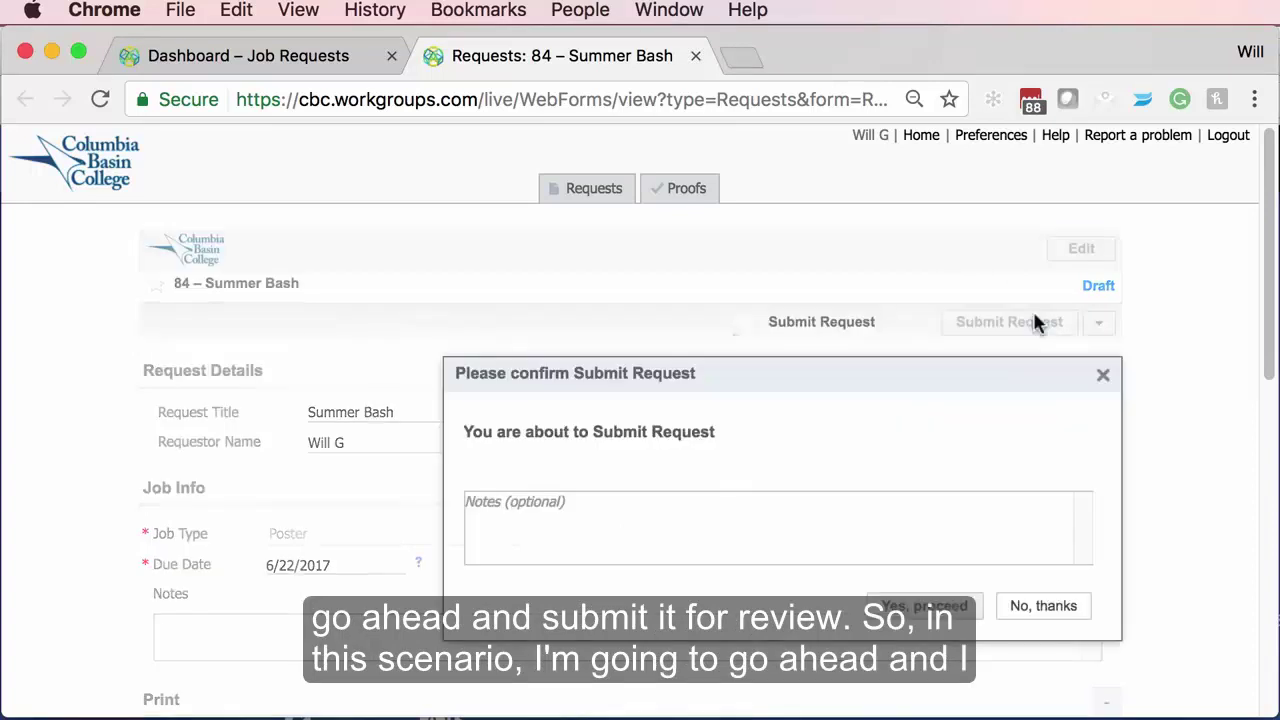
{"action": "left_click", "coordinate": [940, 607]}
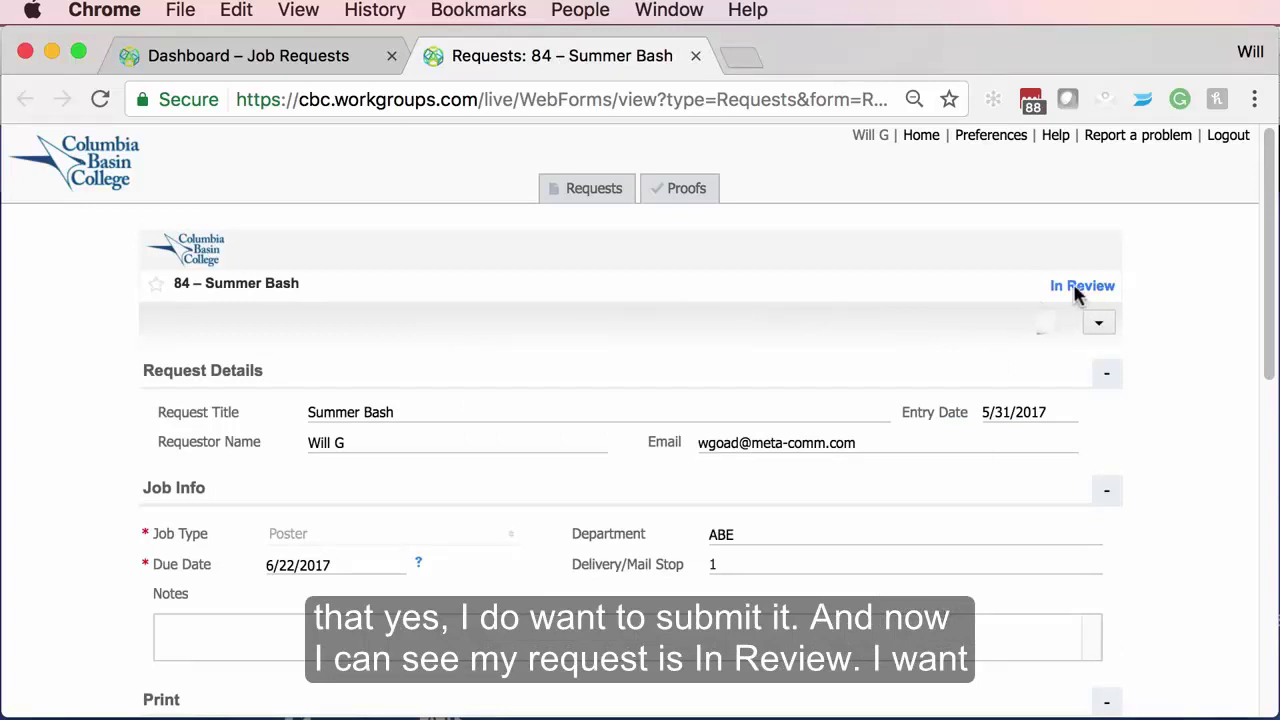
{"action": "left_click", "coordinate": [583, 190]}
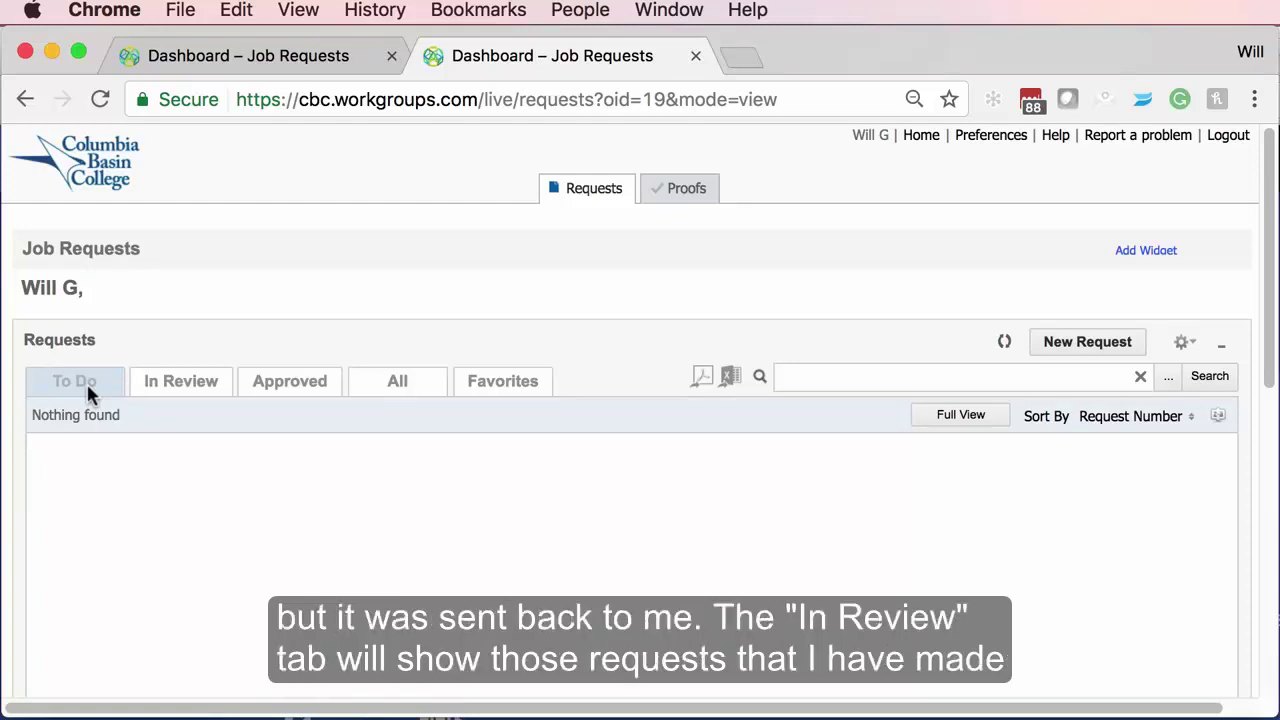
Star 84 – Summer Bash in the In Review list and view the Favorites list
{"action": "left_click", "coordinate": [174, 381]}
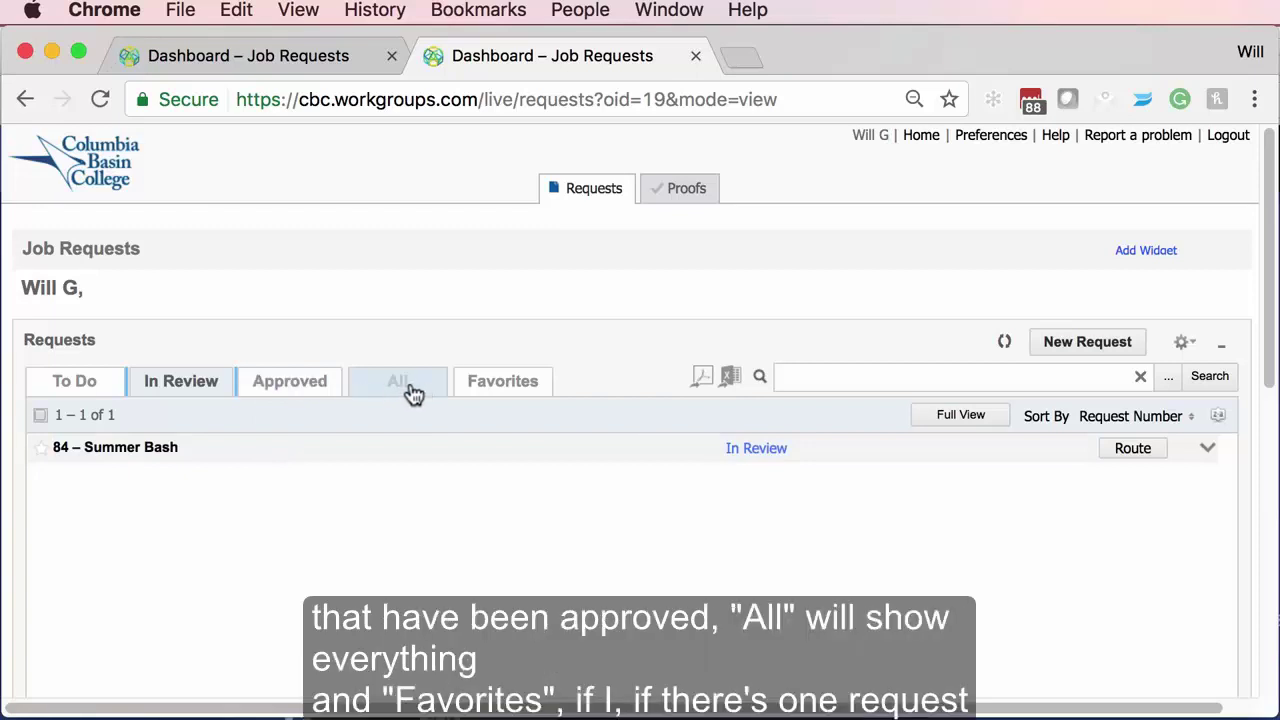
{"action": "left_click", "coordinate": [52, 452]}
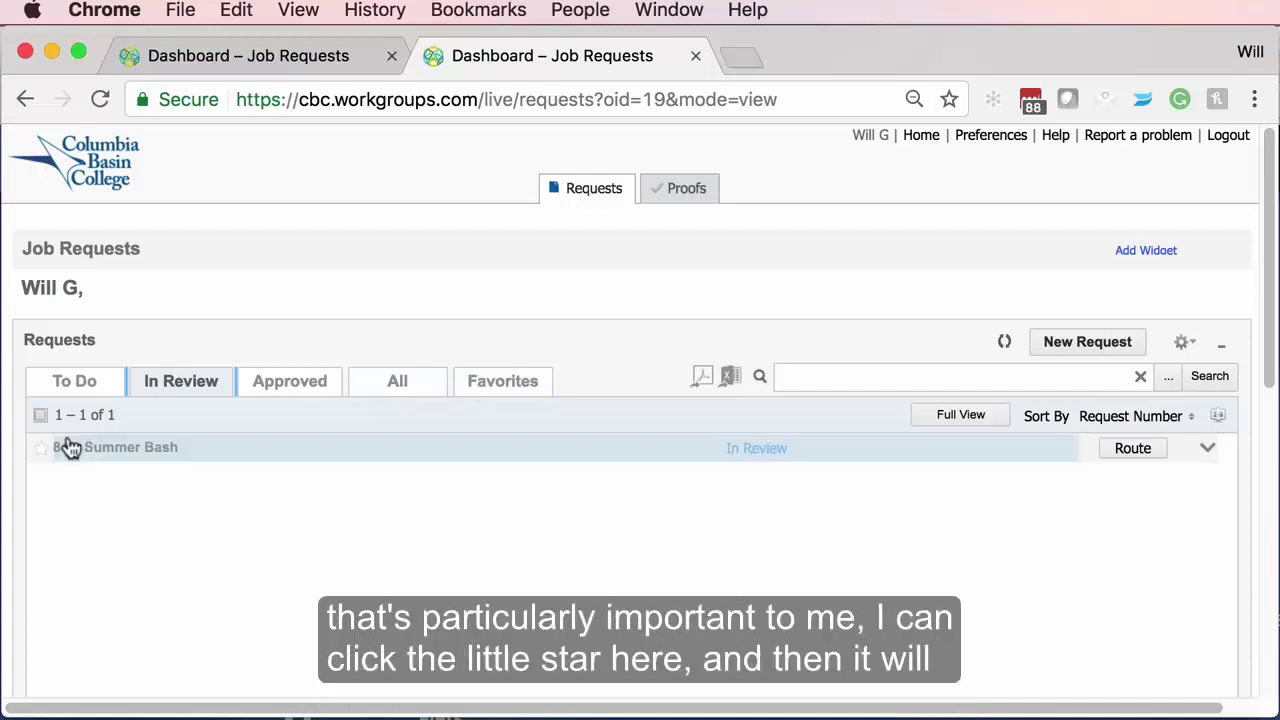
{"action": "left_click", "coordinate": [40, 452]}
{"action": "left_click", "coordinate": [503, 382]}
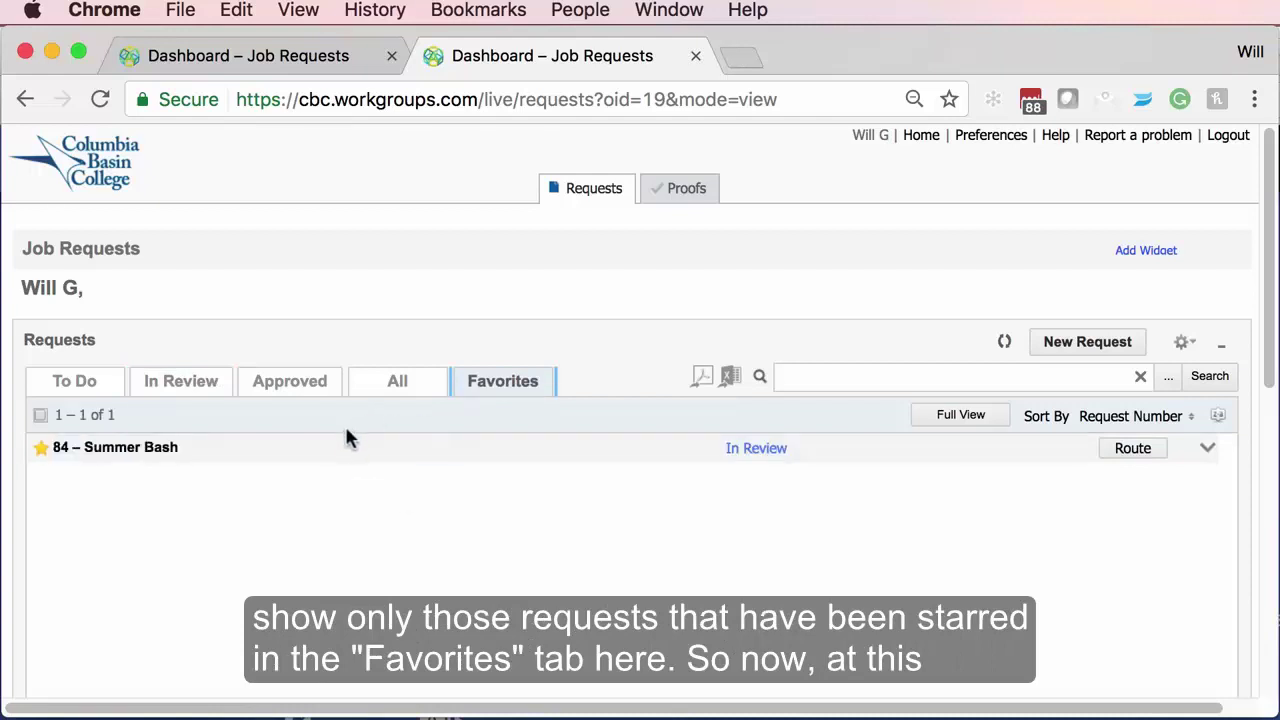
{"action": "left_click", "coordinate": [505, 384]}
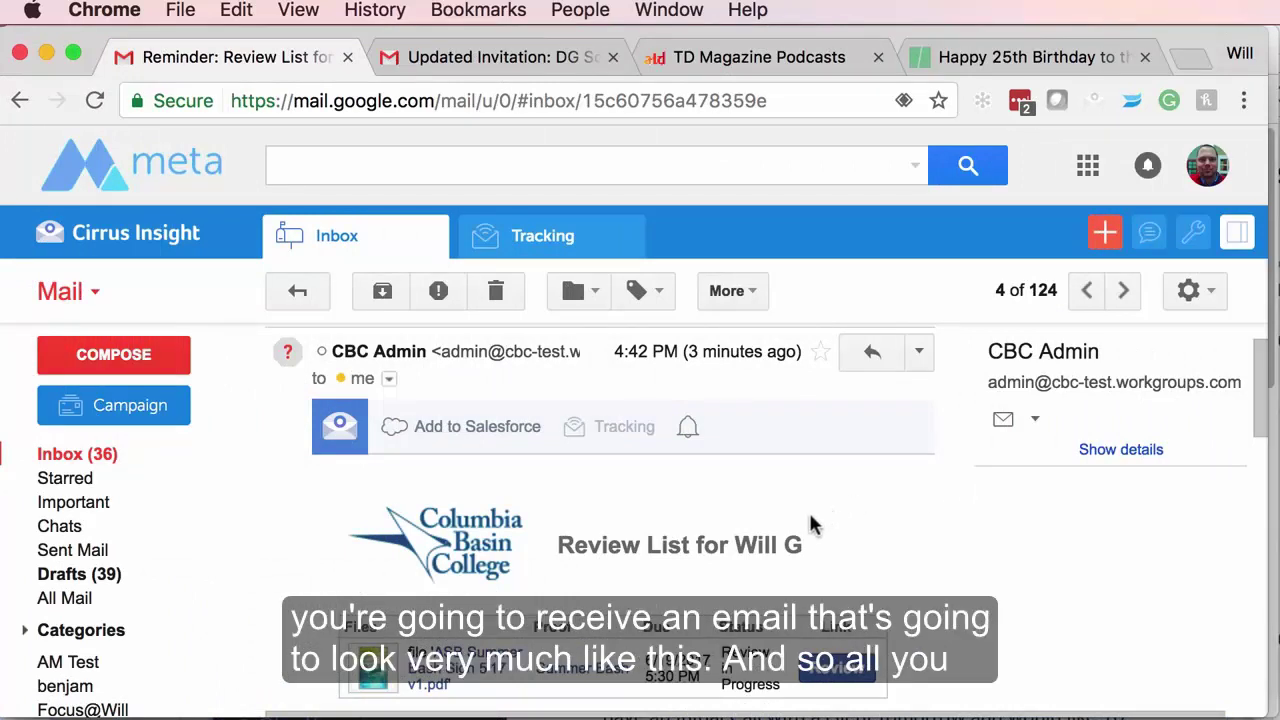
Scroll the Review List email down to the Summer Bash proof's Review link
{"action": "scroll", "coordinate": [690, 535], "scroll_direction": "down", "scroll_amount": 1}
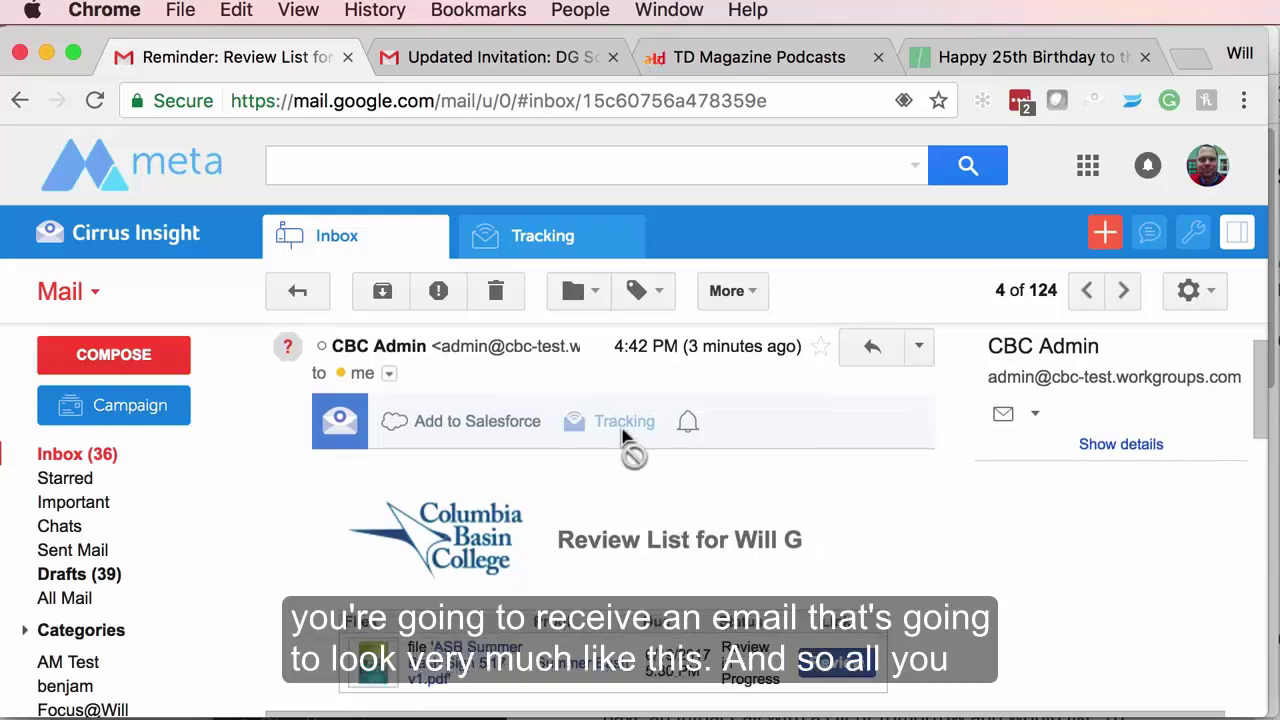
{"action": "scroll", "coordinate": [616, 445], "scroll_direction": "down", "scroll_amount": 1}
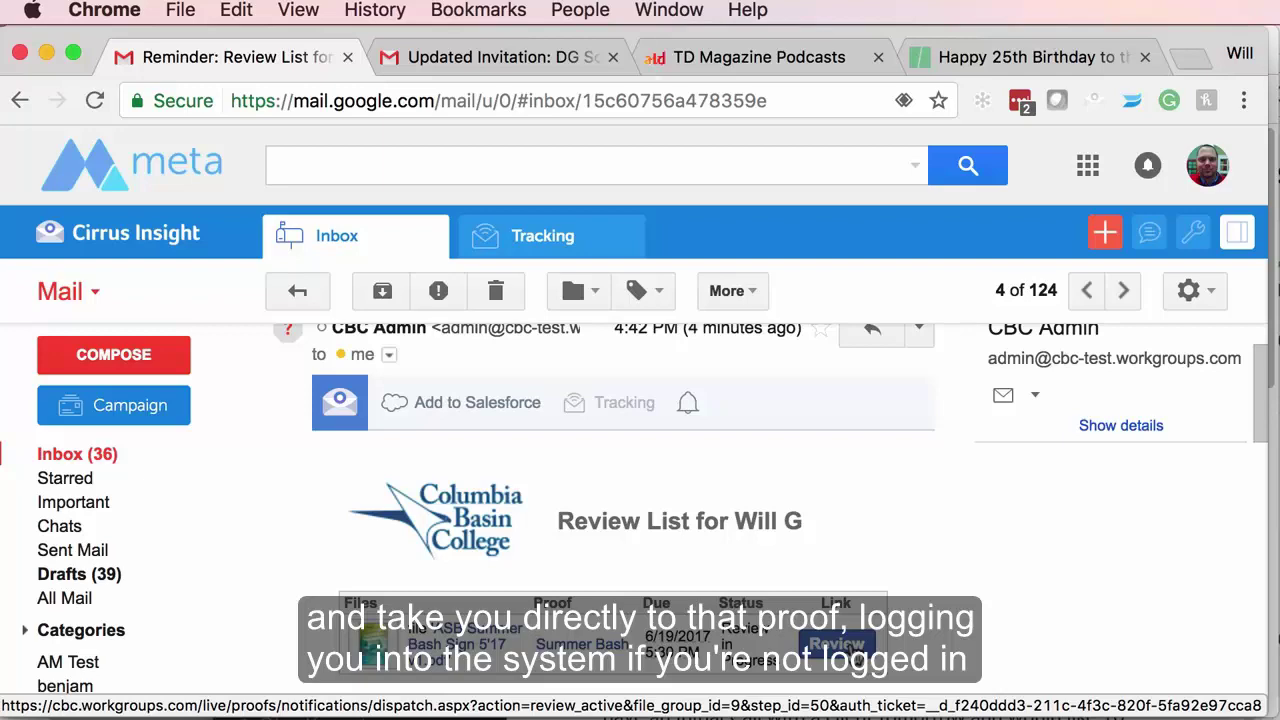
Open the Summer Bash proof v1 from the email and close the manager's note
{"action": "left_click", "coordinate": [851, 648]}
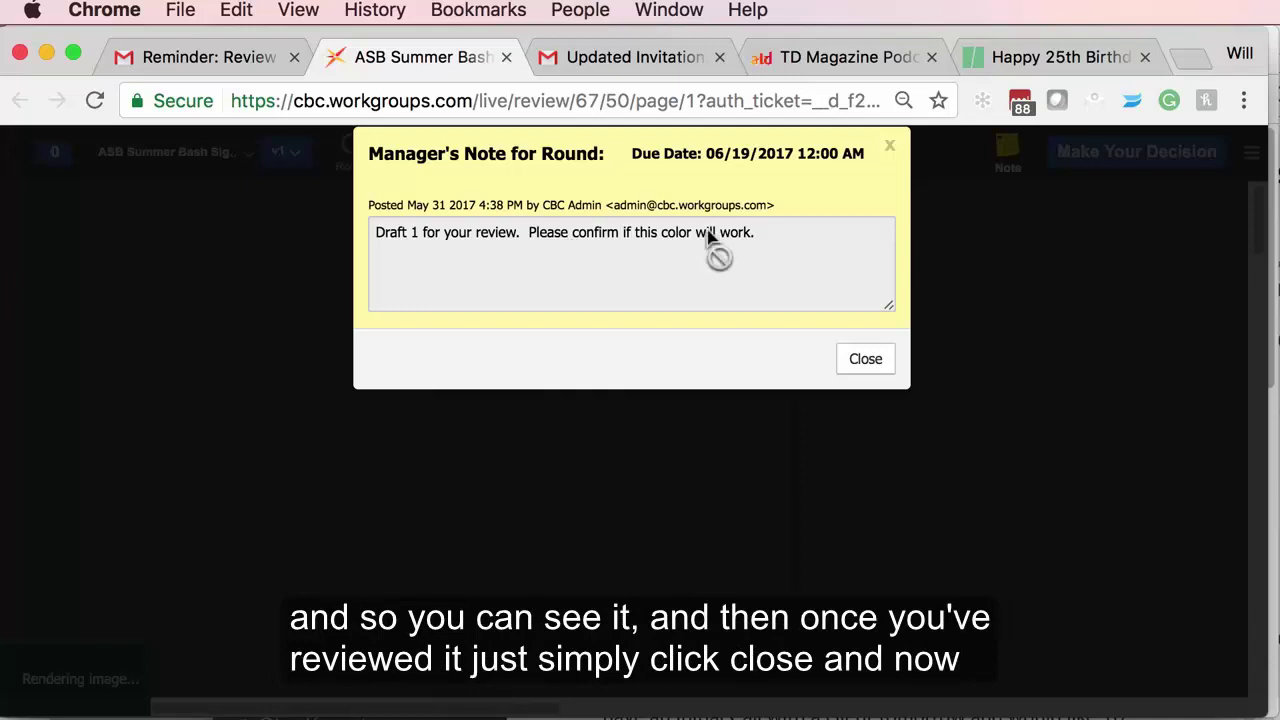
{"action": "left_click", "coordinate": [866, 360]}
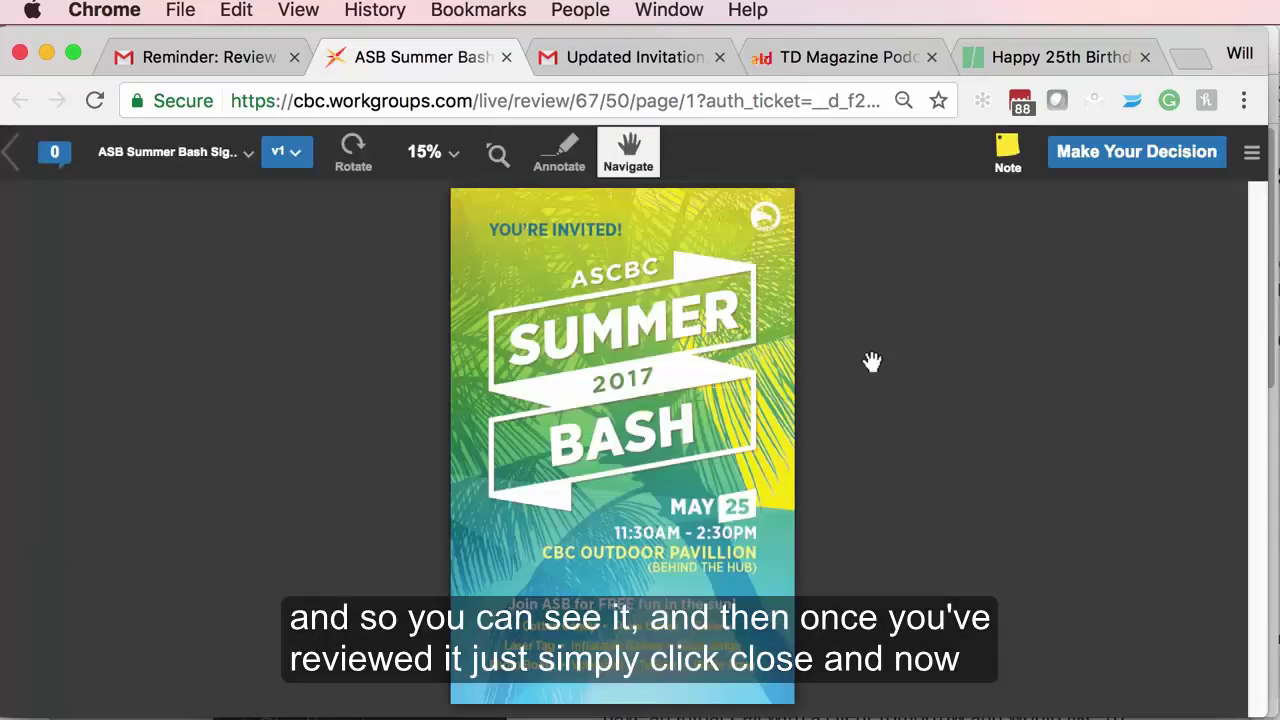
Show the side panel's Comments, Pages, Reviewers and Info for job 93 – Summer Bash, customer ABE
{"action": "left_click", "coordinate": [55, 155]}
{"action": "left_click", "coordinate": [55, 155]}
{"action": "left_click", "coordinate": [55, 155]}
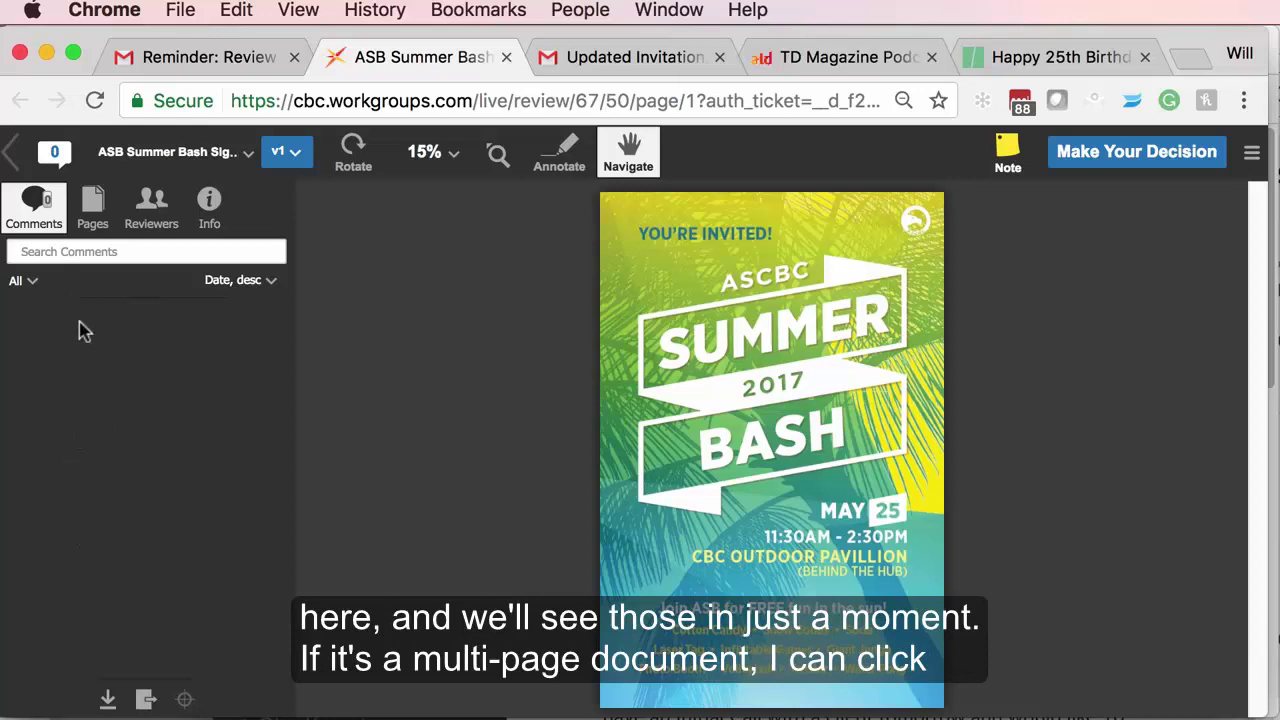
{"action": "left_click", "coordinate": [88, 210]}
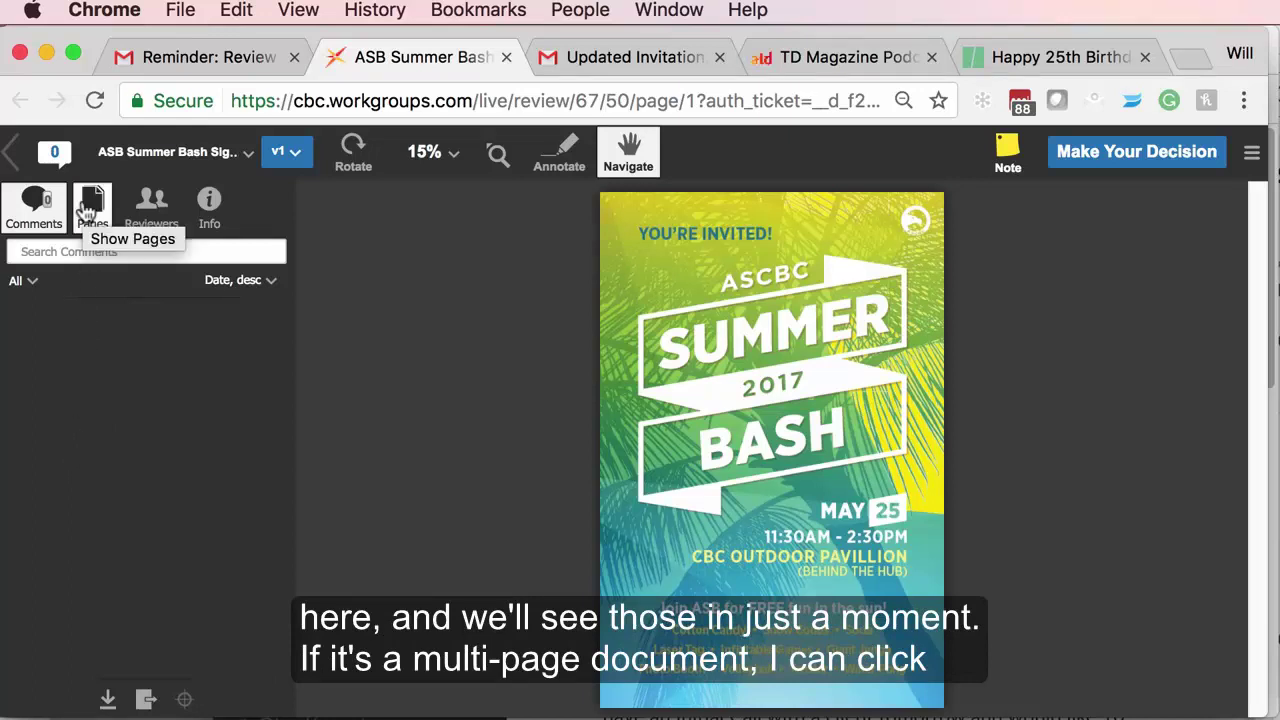
{"action": "left_click", "coordinate": [90, 210]}
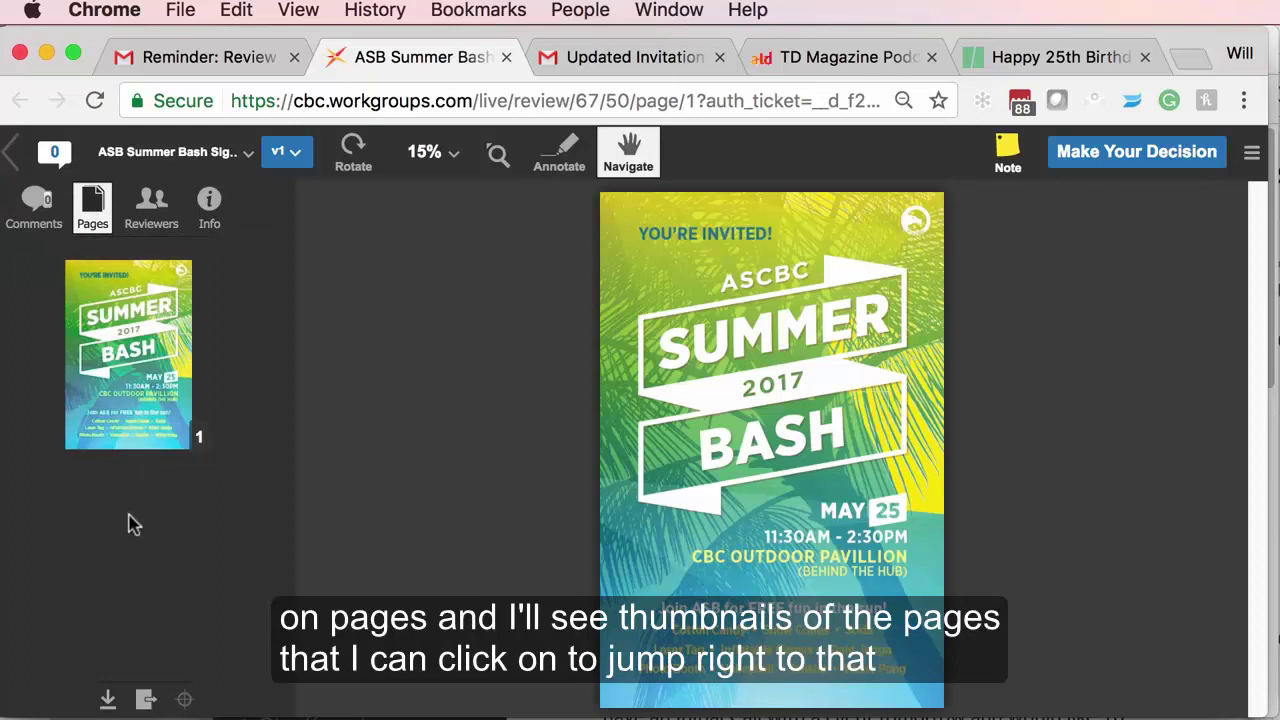
{"action": "left_click", "coordinate": [164, 200]}
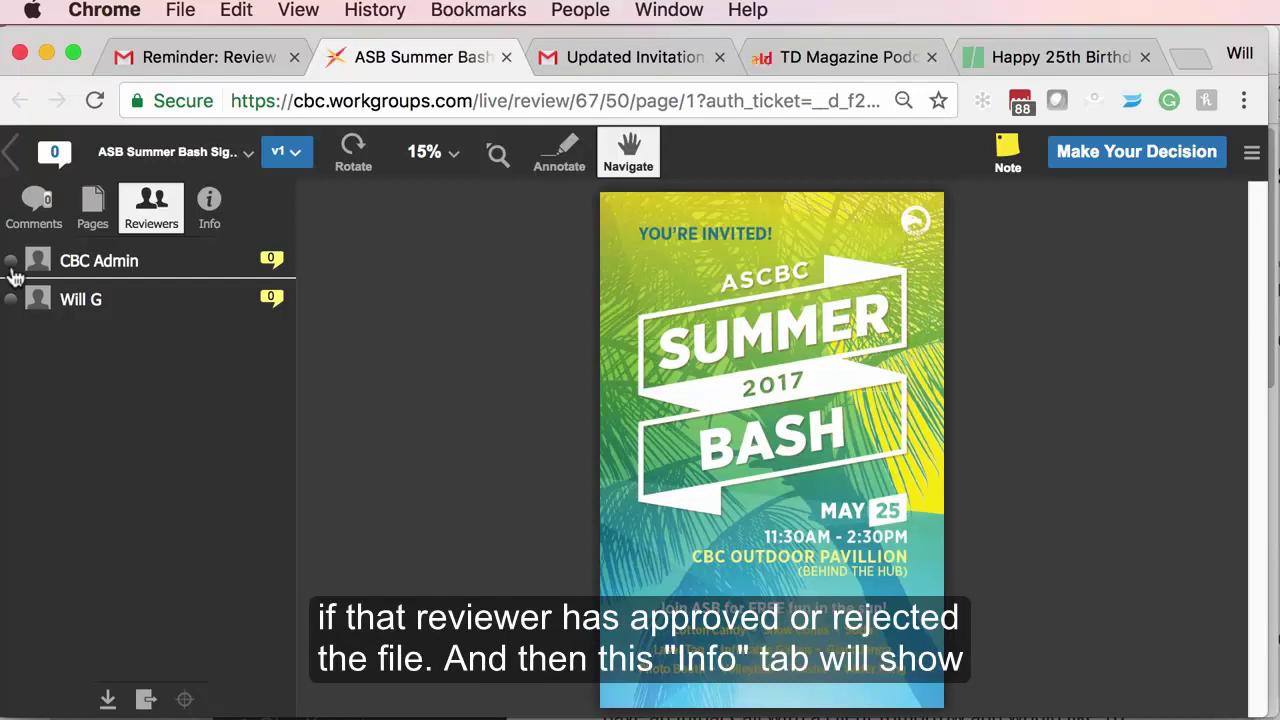
{"action": "left_click", "coordinate": [209, 207]}
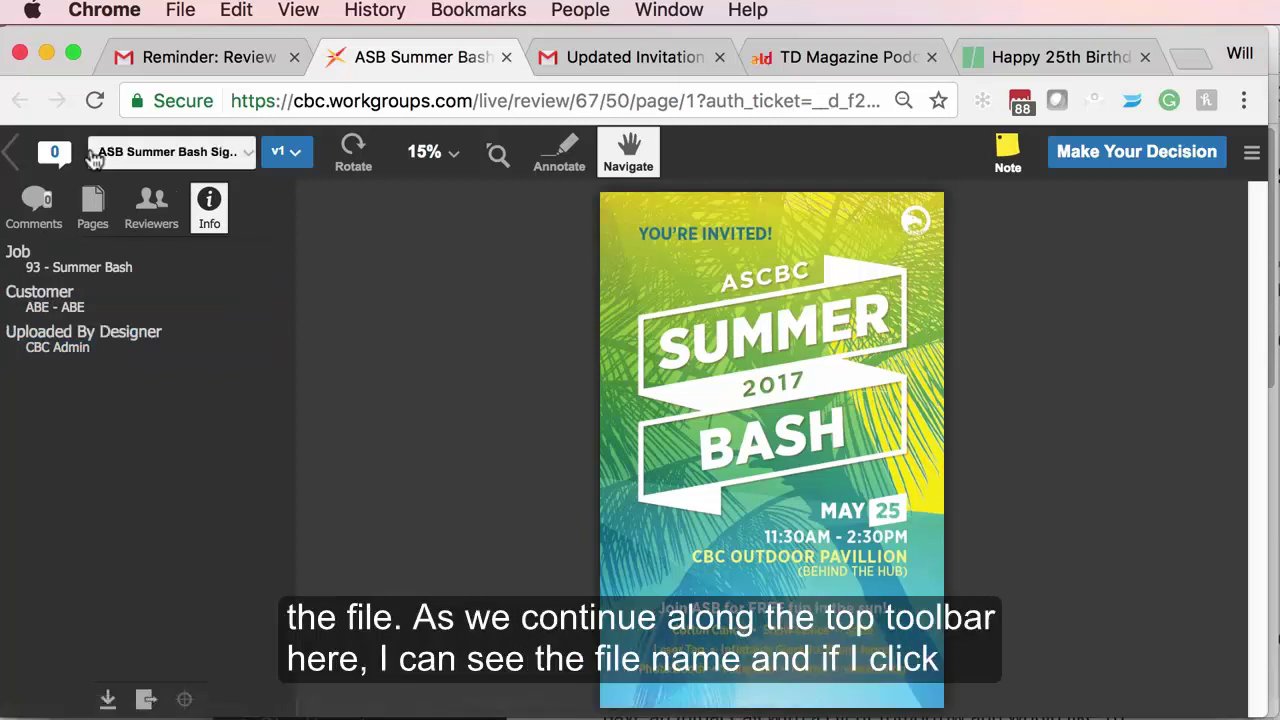
{"action": "left_click", "coordinate": [234, 158]}
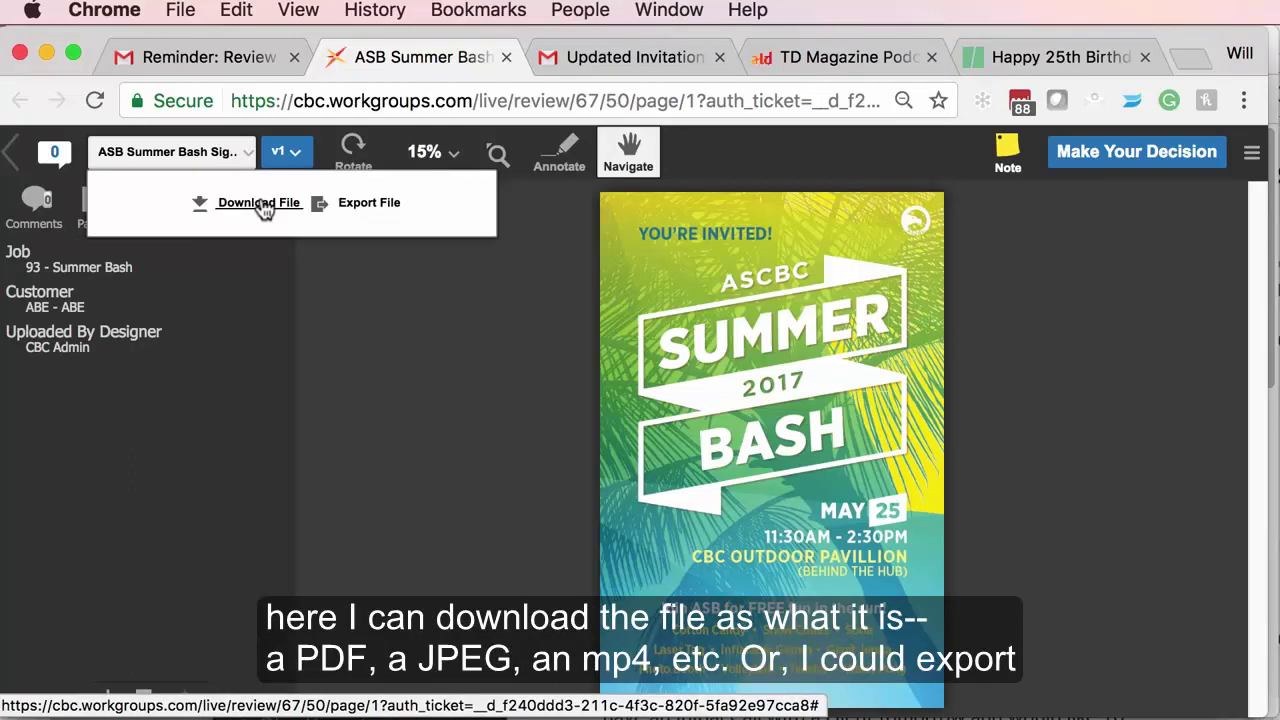
{"action": "left_click", "coordinate": [388, 205]}
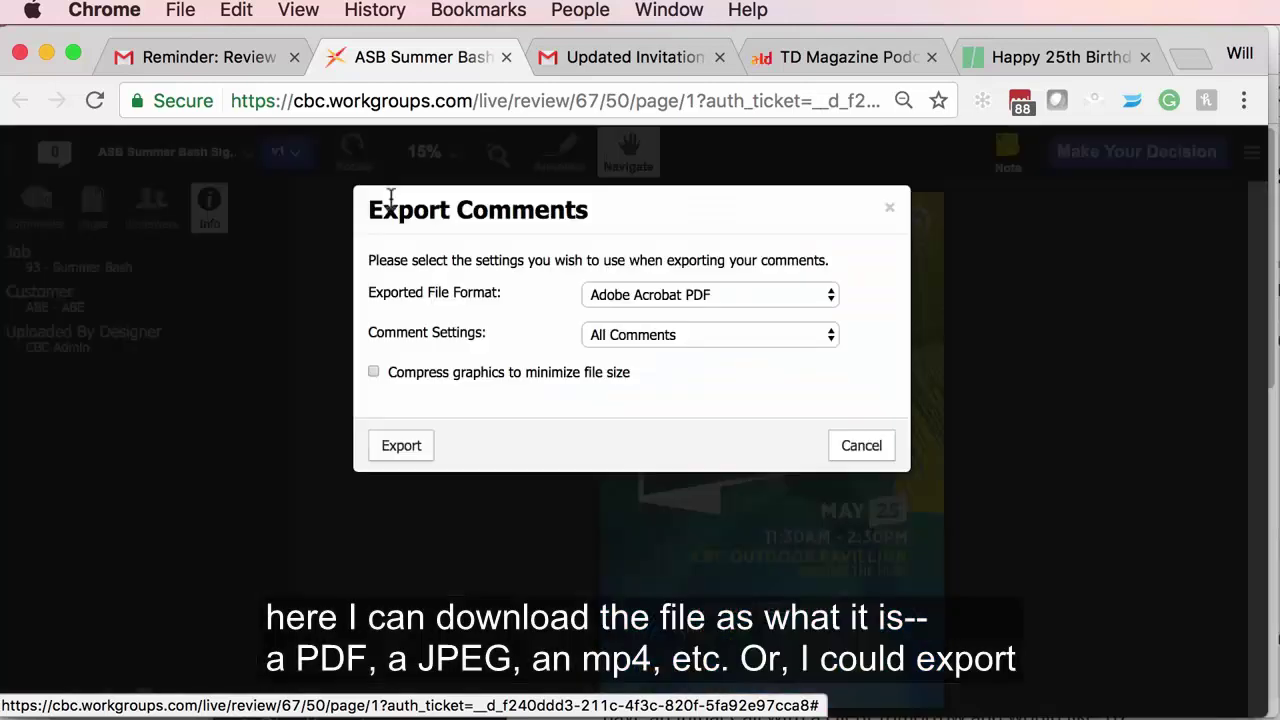
{"action": "left_click", "coordinate": [663, 300]}
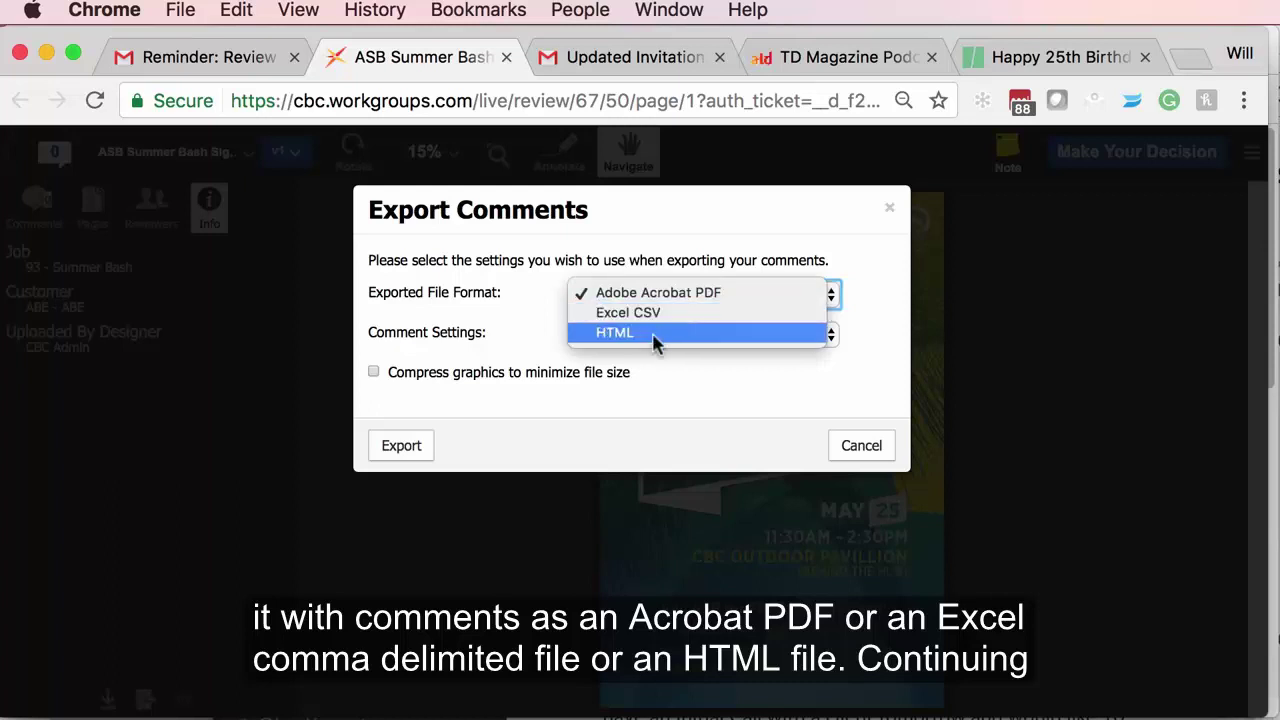
{"action": "left_click", "coordinate": [690, 408]}
{"action": "left_click", "coordinate": [853, 447]}
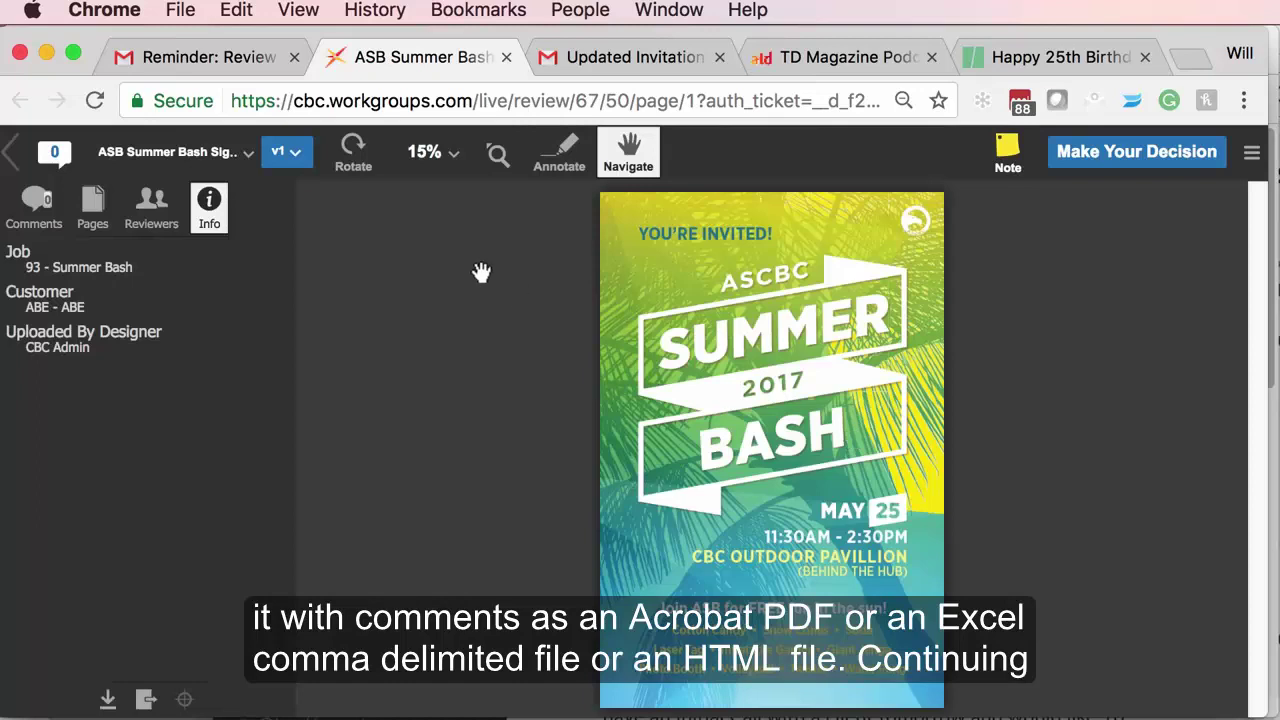
Check the open proof version, then rotate the page a full turn back upright
{"action": "left_click", "coordinate": [296, 158]}
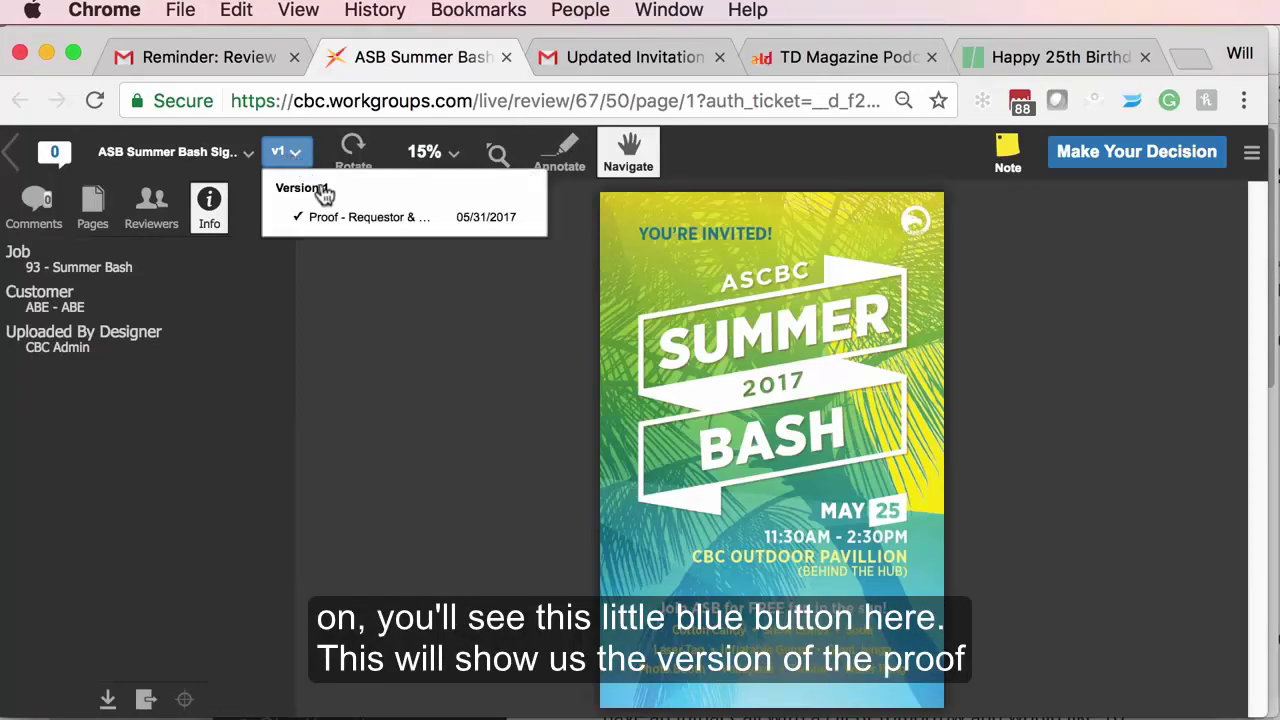
{"action": "left_click", "coordinate": [366, 229]}
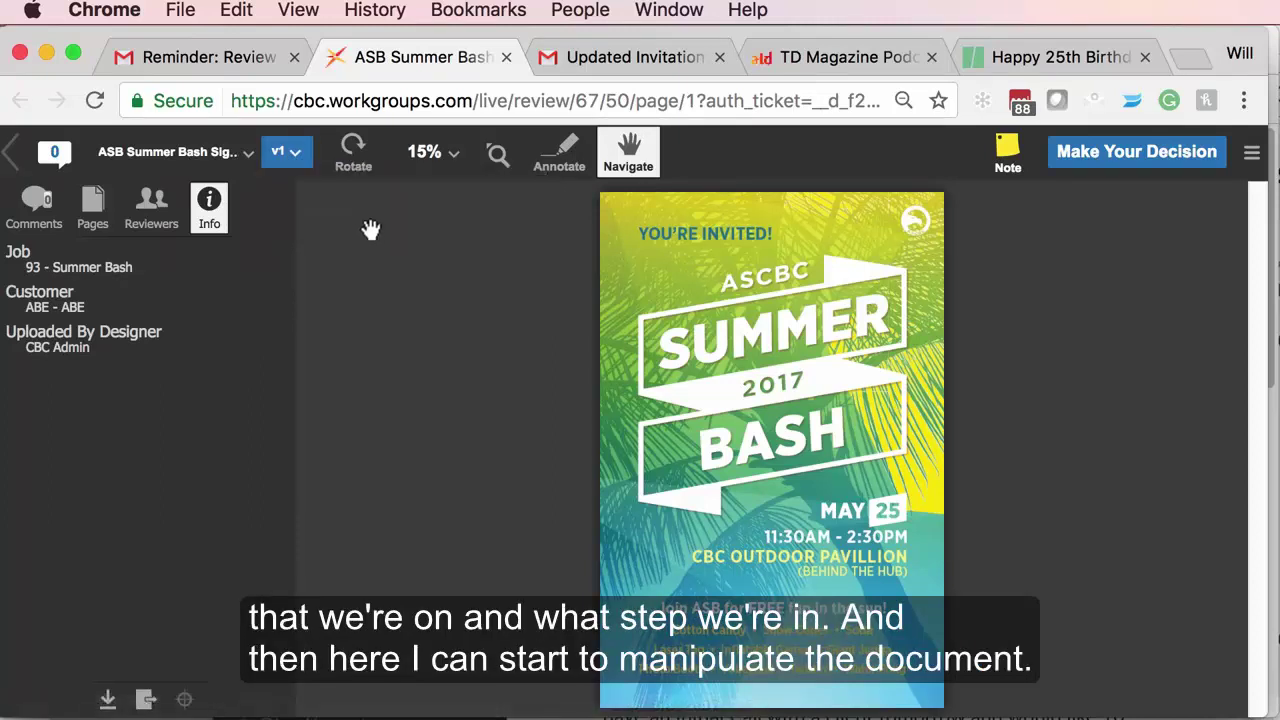
{"action": "left_click", "coordinate": [366, 152]}
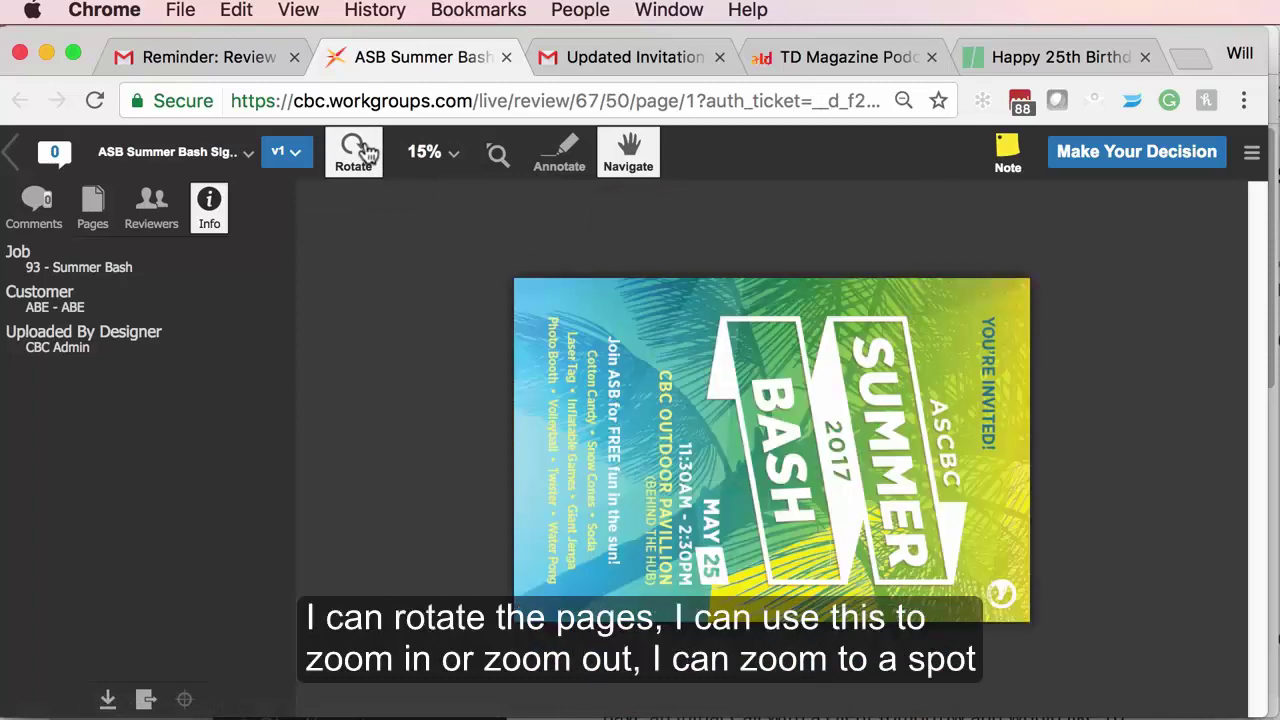
{"action": "left_click", "coordinate": [366, 152]}
{"action": "left_click", "coordinate": [366, 152]}
{"action": "left_click", "coordinate": [366, 152]}
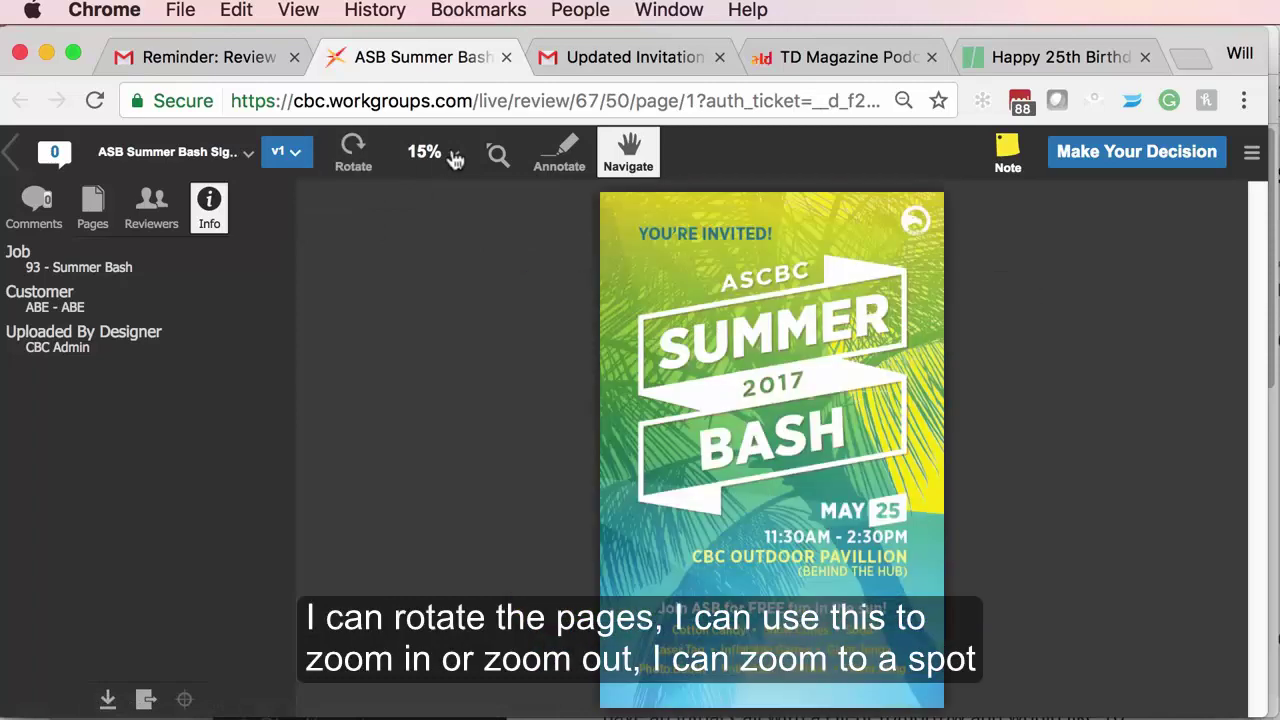
Zoom to 75%, fit the window, then magnify to 30% around the SUMMER 2017 BASH title
{"action": "left_click", "coordinate": [455, 160]}
{"action": "left_click", "coordinate": [443, 310]}
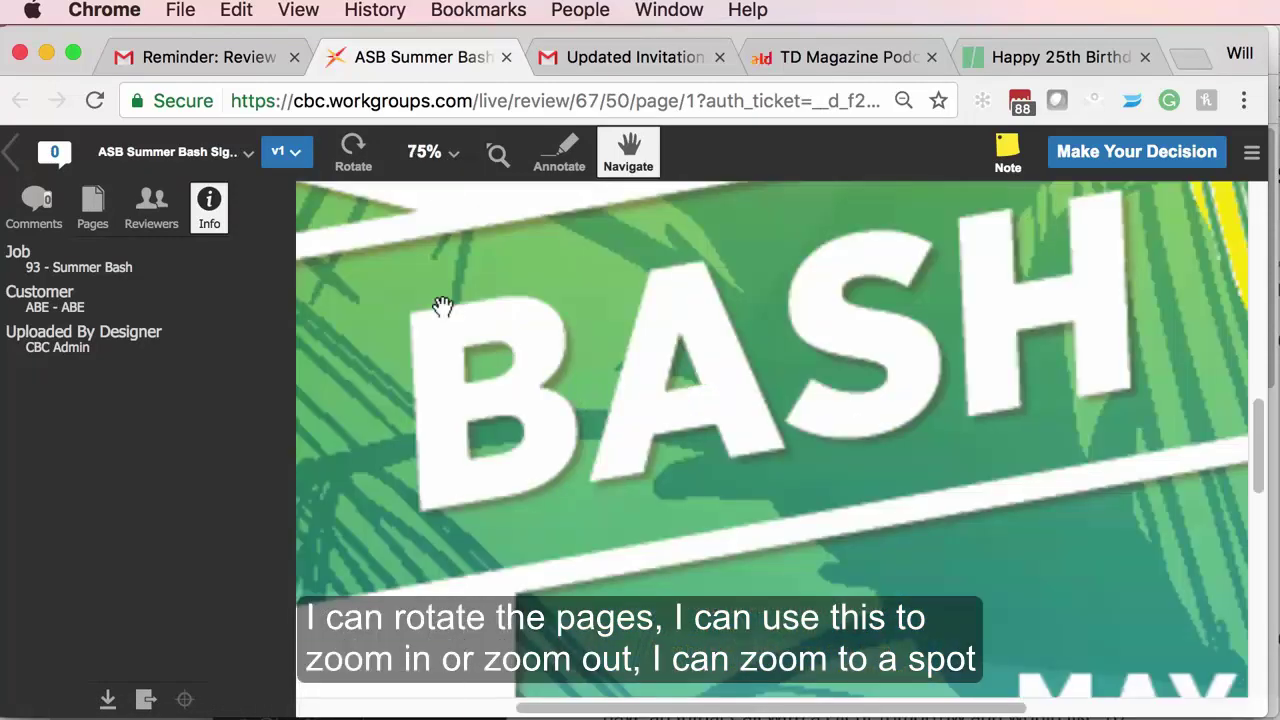
{"action": "left_click", "coordinate": [450, 158]}
{"action": "left_click", "coordinate": [452, 180]}
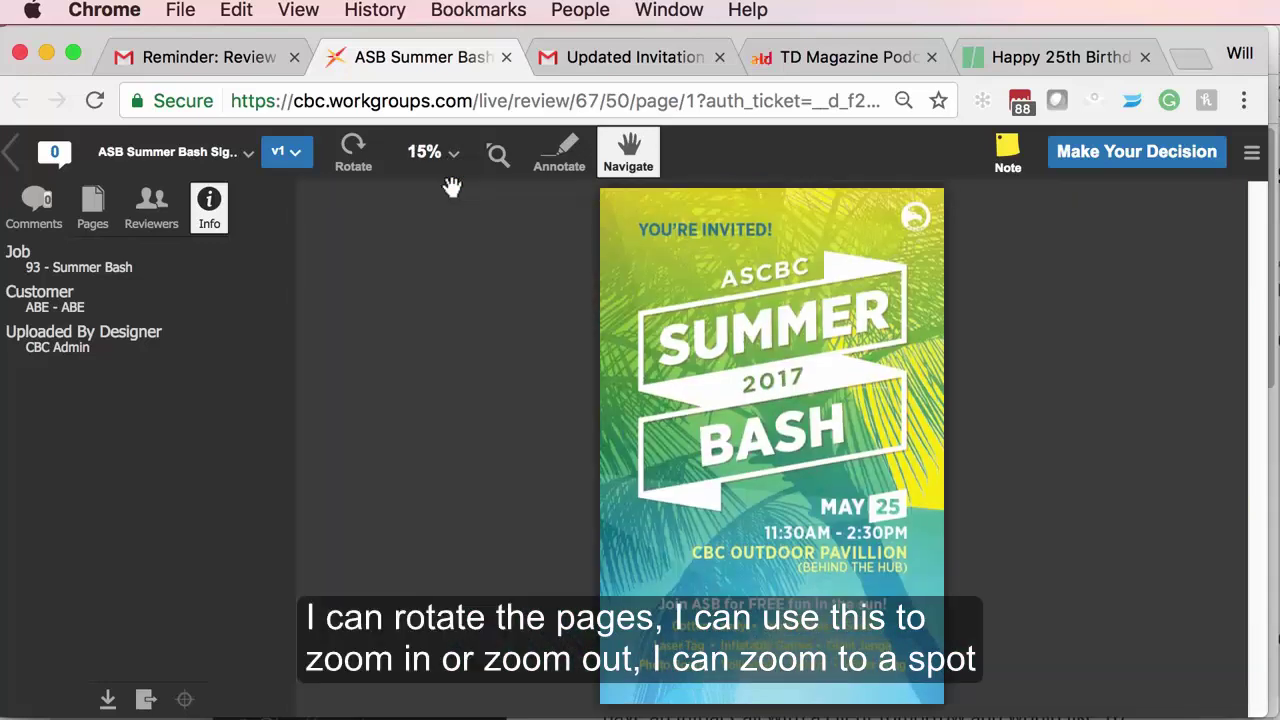
{"action": "left_click", "coordinate": [498, 155]}
{"action": "left_click", "coordinate": [790, 367]}
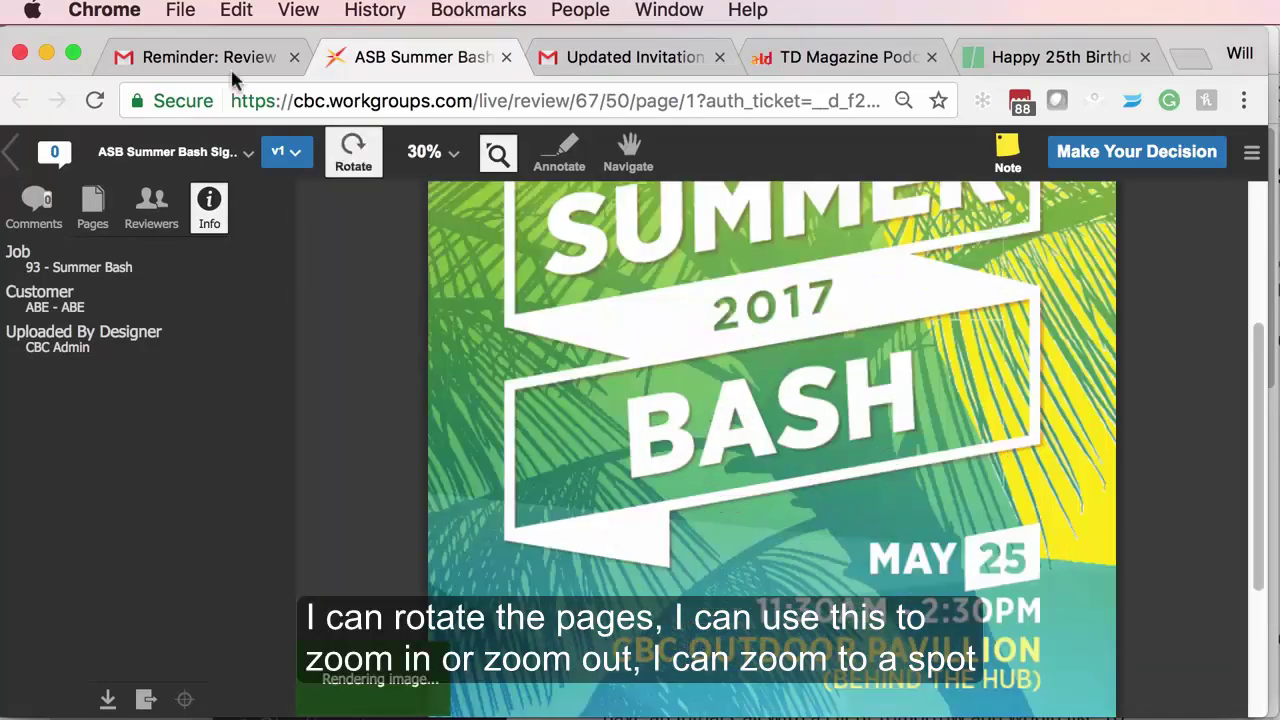
Draw an arrow across the top of the poster and a box around the 2017 banner
{"action": "left_click", "coordinate": [566, 160]}
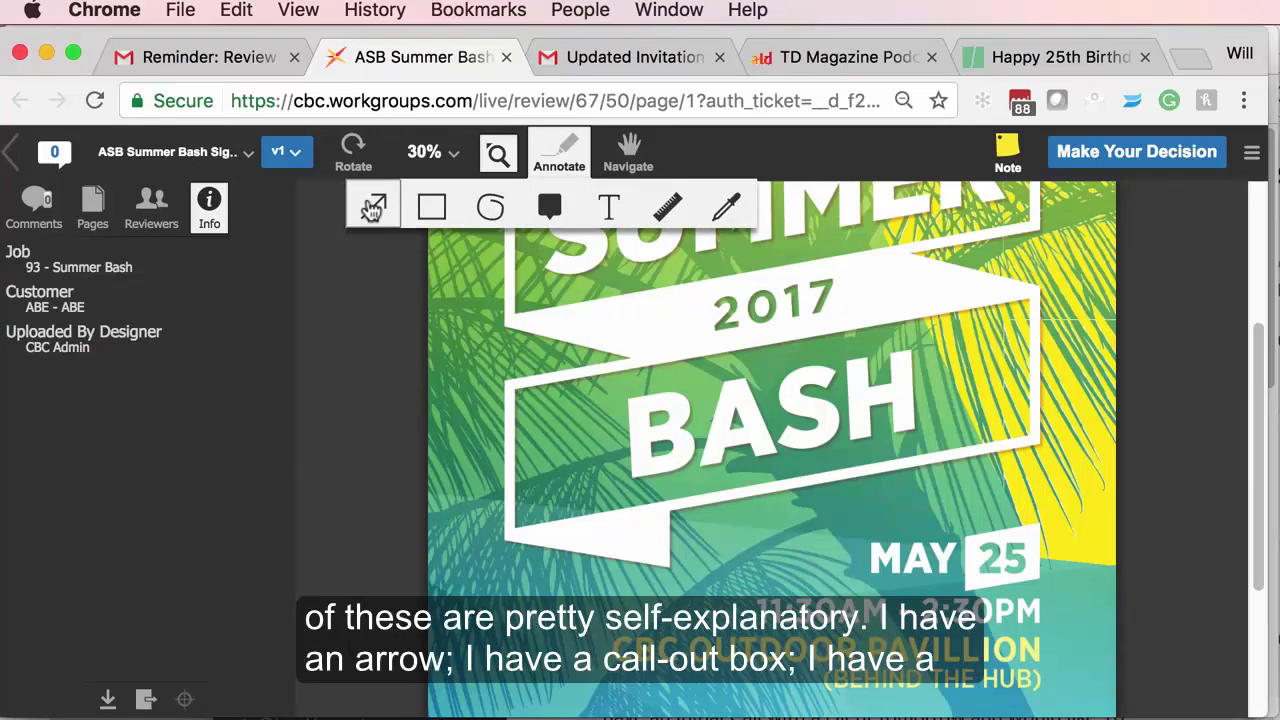
{"action": "left_click", "coordinate": [372, 208]}
{"action": "left_click_drag", "start_coordinate": [452, 225], "coordinate": [906, 265]}
{"action": "mouse_move", "coordinate": [560, 158]}
{"action": "left_click", "coordinate": [440, 208]}
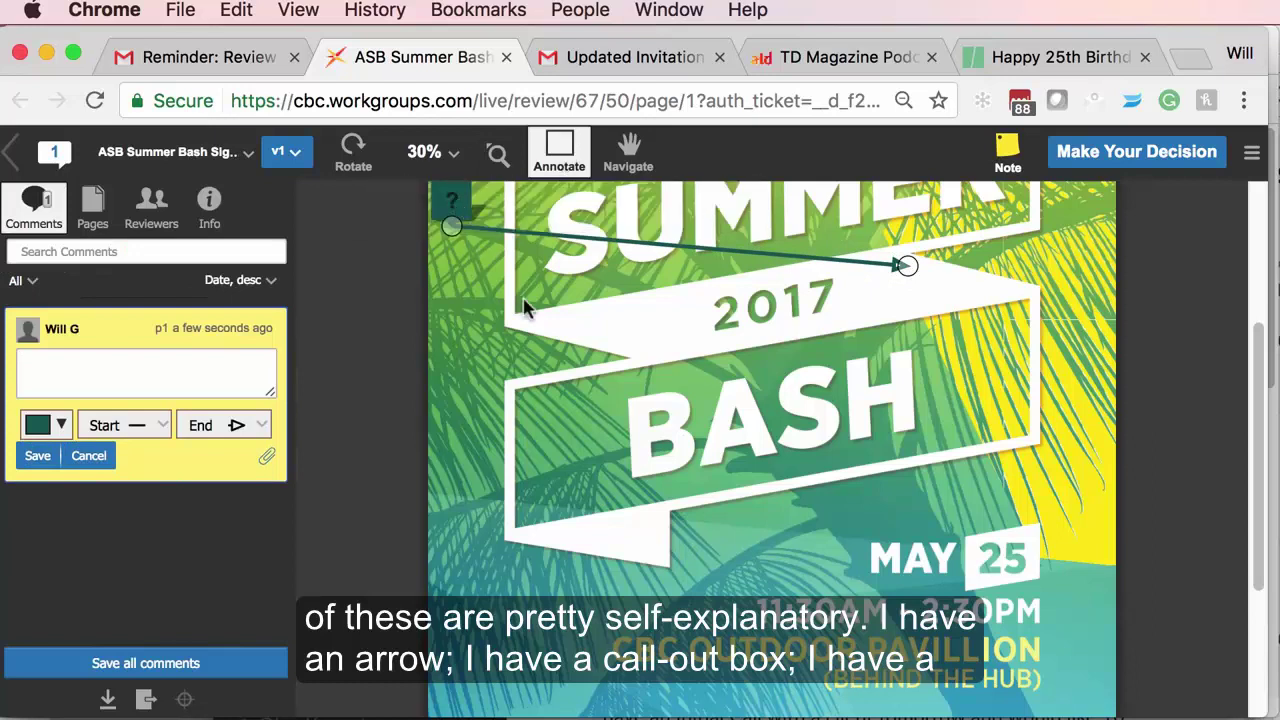
{"action": "mouse_move", "coordinate": [519, 293]}
{"action": "left_mouse_down"}
{"action": "mouse_move", "coordinate": [614, 368]}
{"action": "mouse_move", "coordinate": [817, 373]}
{"action": "left_mouse_up"}
Add a freehand loop on the poster's right and a callout marker on its left
{"action": "mouse_move", "coordinate": [560, 160]}
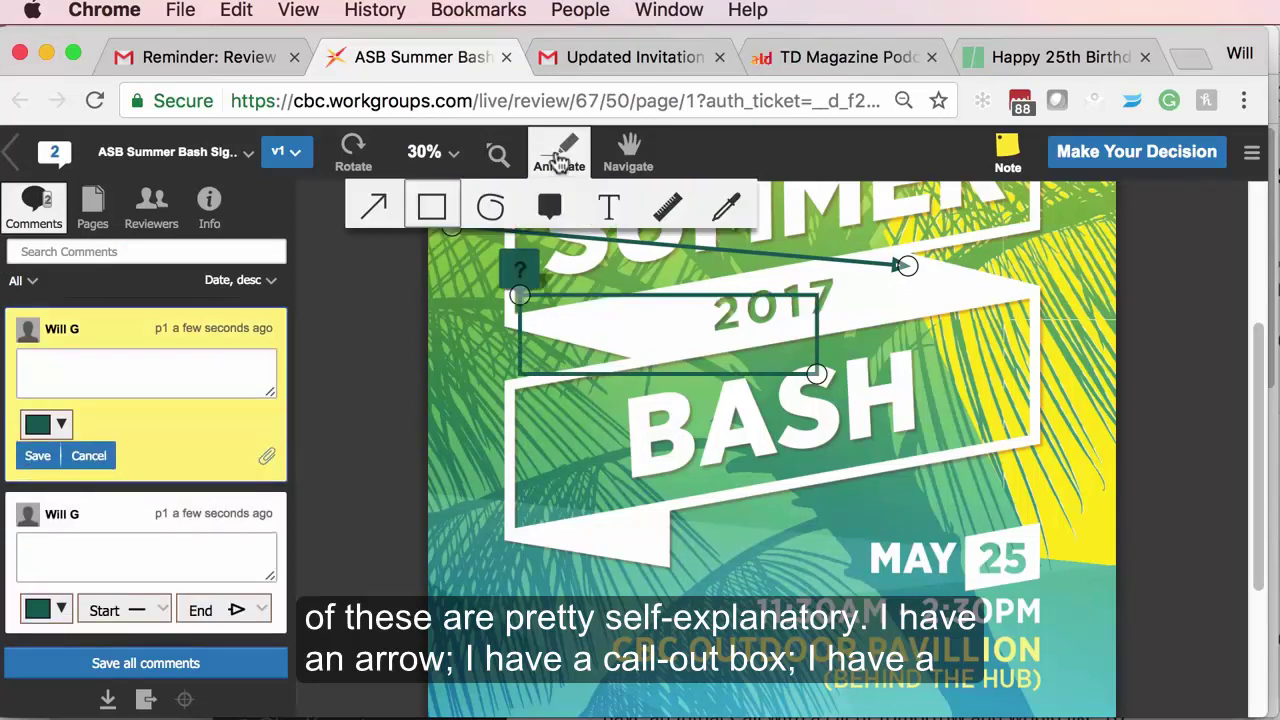
{"action": "left_click", "coordinate": [490, 206]}
{"action": "mouse_move", "coordinate": [1045, 283]}
{"action": "left_mouse_down"}
{"action": "mouse_move", "coordinate": [980, 305]}
{"action": "mouse_move", "coordinate": [1005, 335]}
{"action": "mouse_move", "coordinate": [1053, 282]}
{"action": "left_mouse_up"}
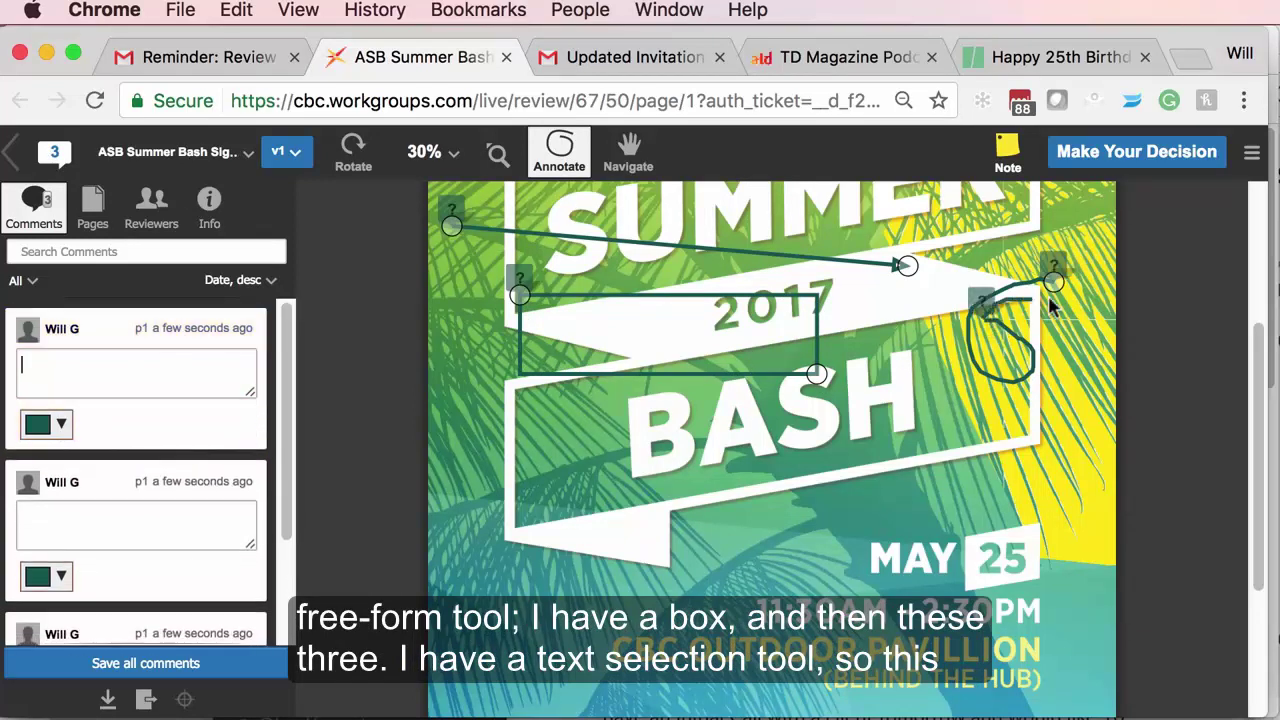
{"action": "left_click", "coordinate": [560, 160]}
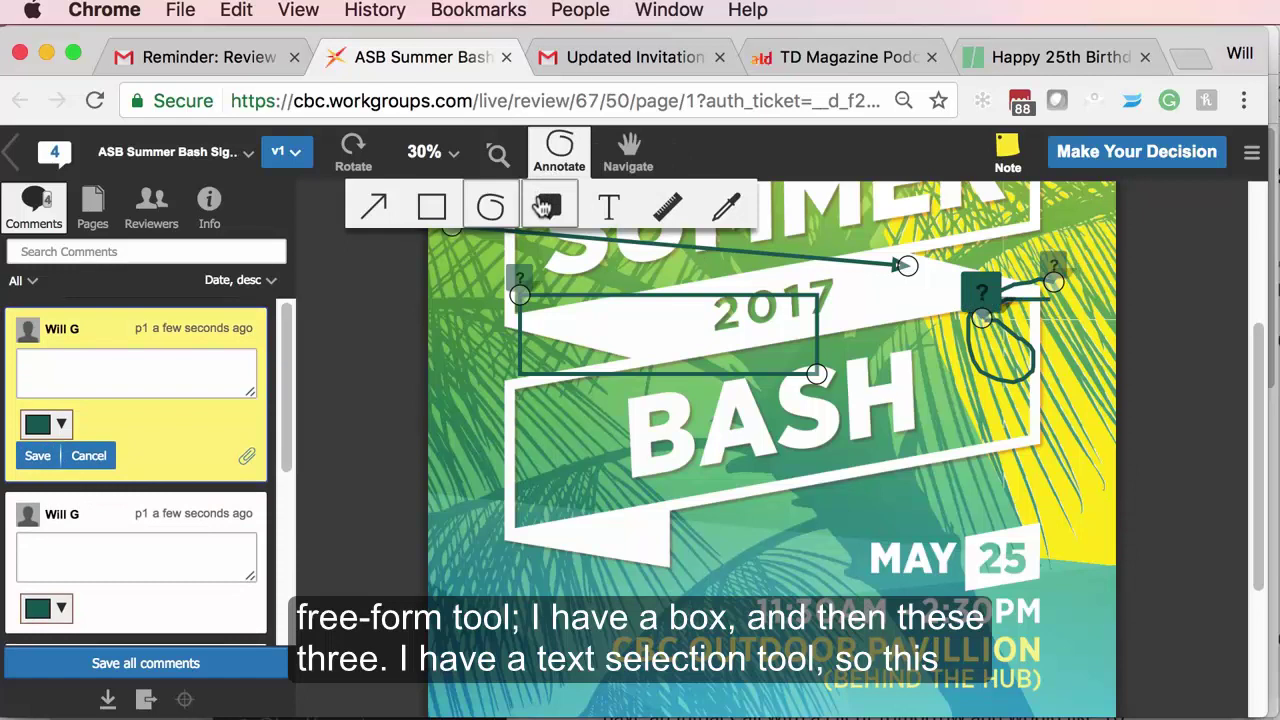
{"action": "left_click", "coordinate": [546, 206]}
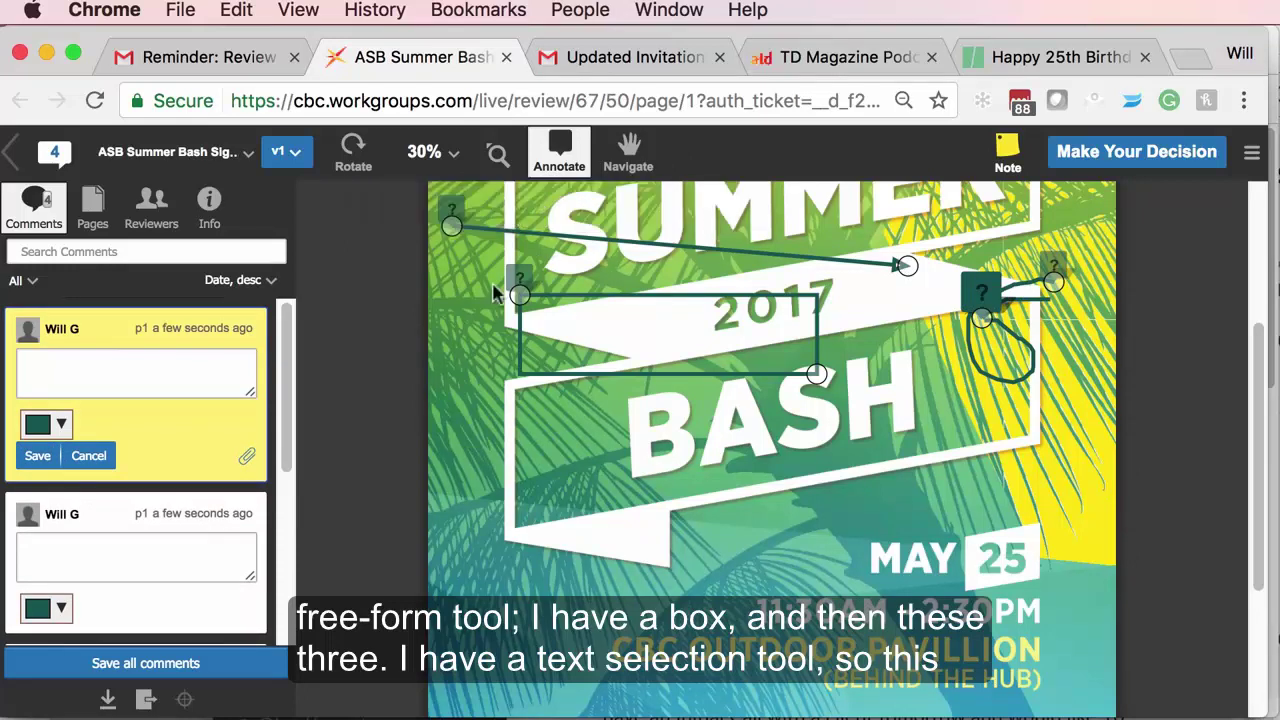
{"action": "left_click", "coordinate": [467, 372]}
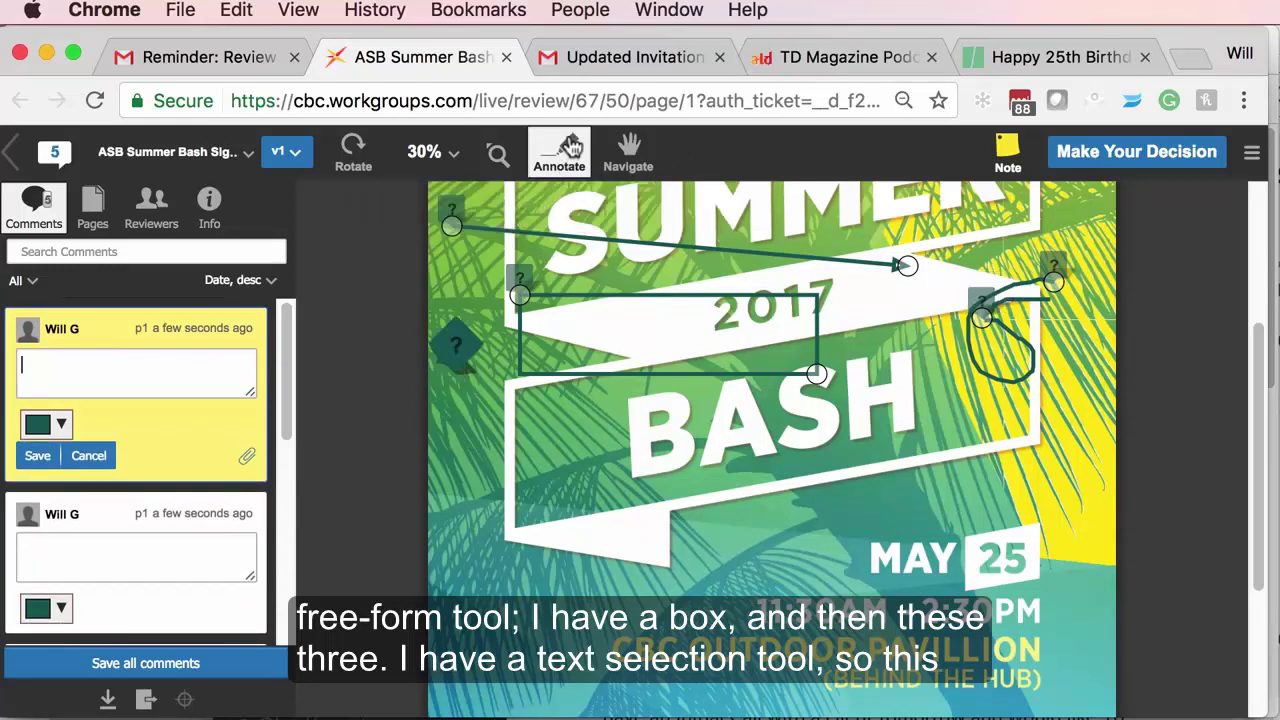
{"action": "left_click", "coordinate": [570, 147]}
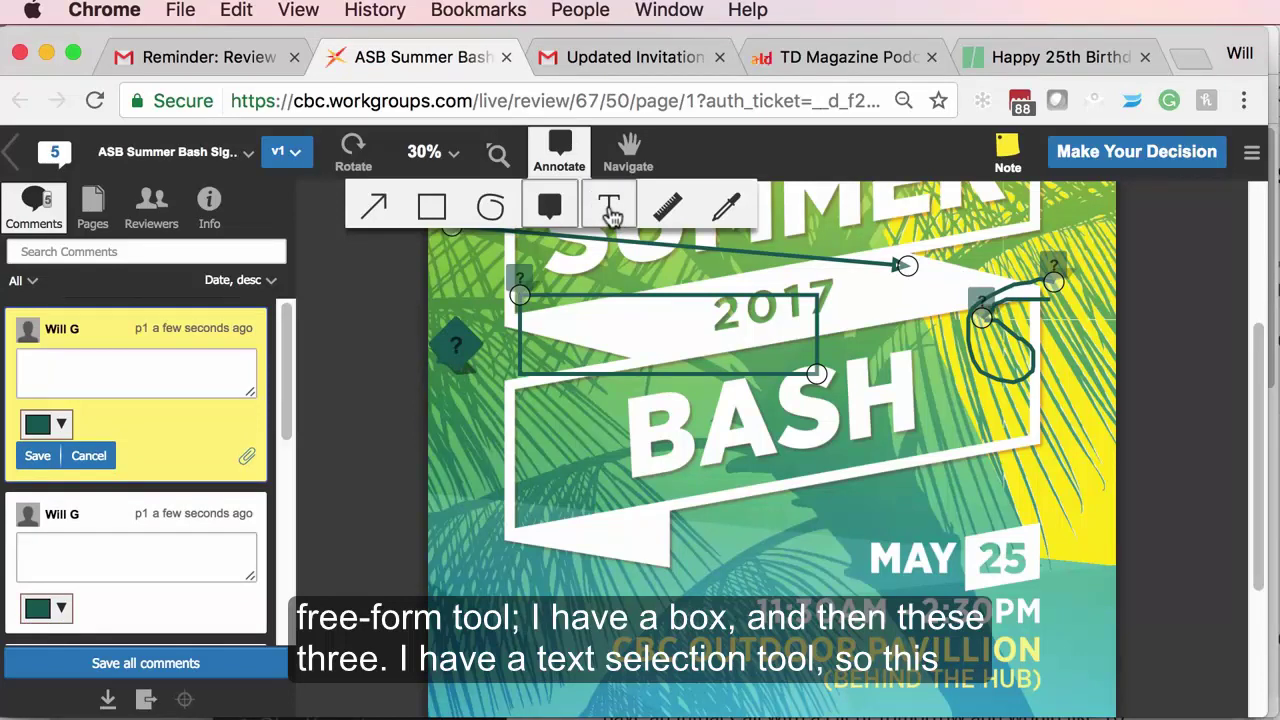
{"action": "left_click", "coordinate": [610, 210]}
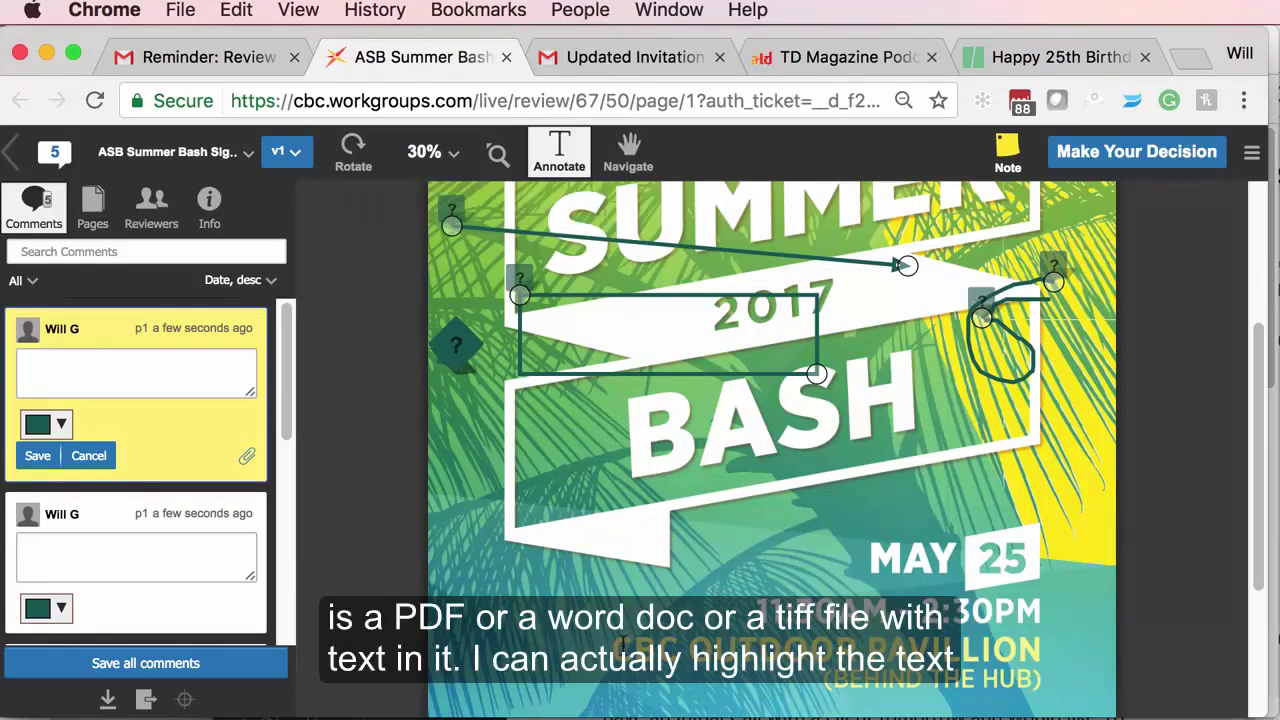
Mark CBC OUTDOOR for replacement with the comment 'Please replace with attached:'
{"action": "left_click_drag", "start_coordinate": [612, 645], "coordinate": [1014, 652]}
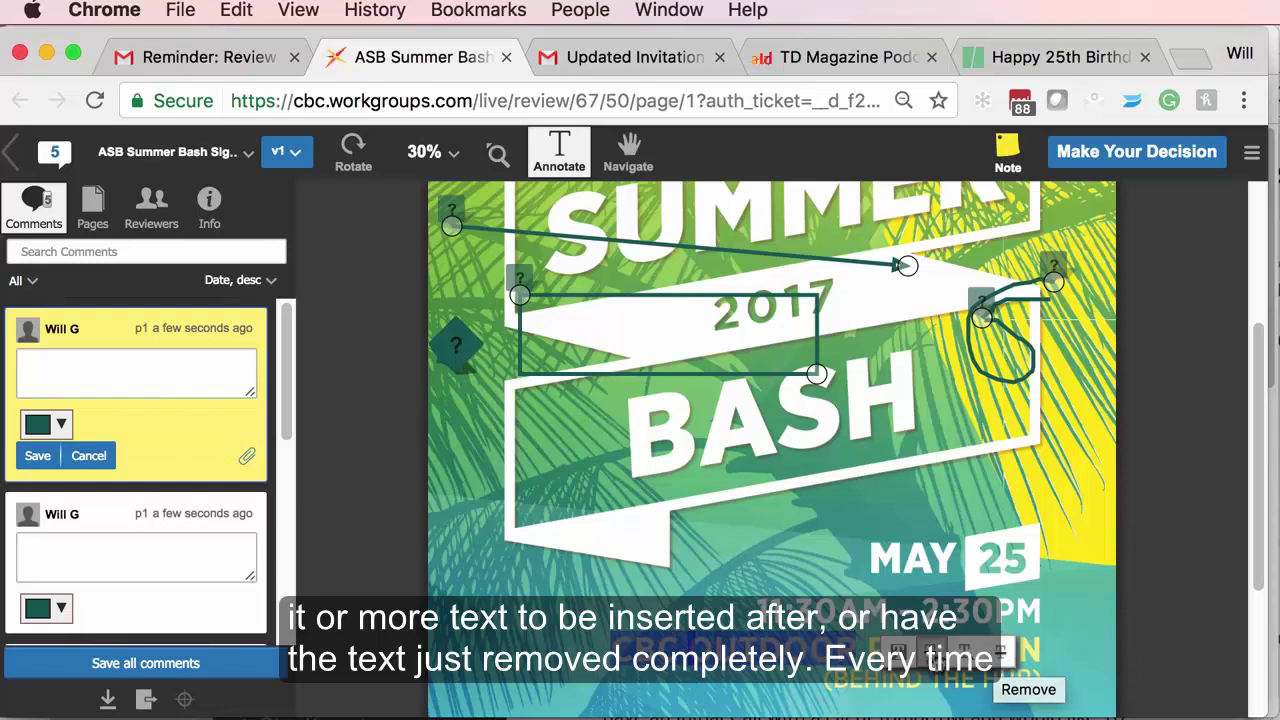
{"action": "left_click", "coordinate": [898, 650]}
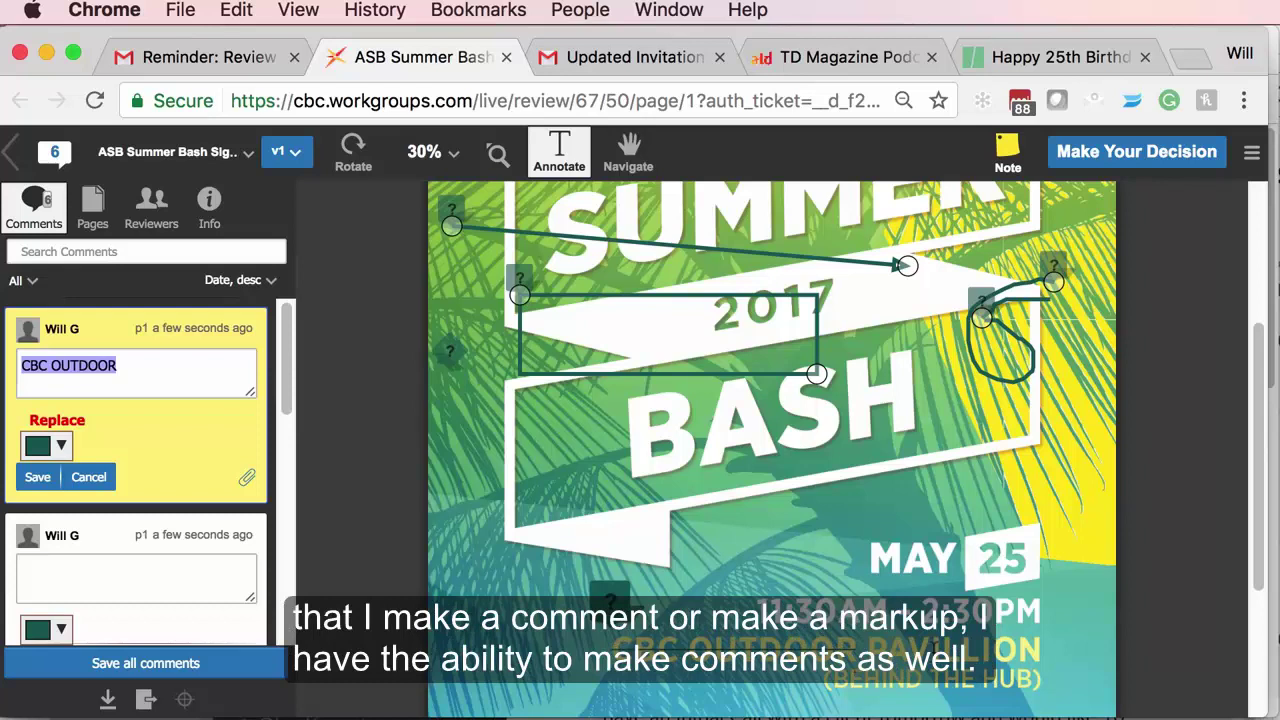
{"action": "left_click", "coordinate": [149, 371]}
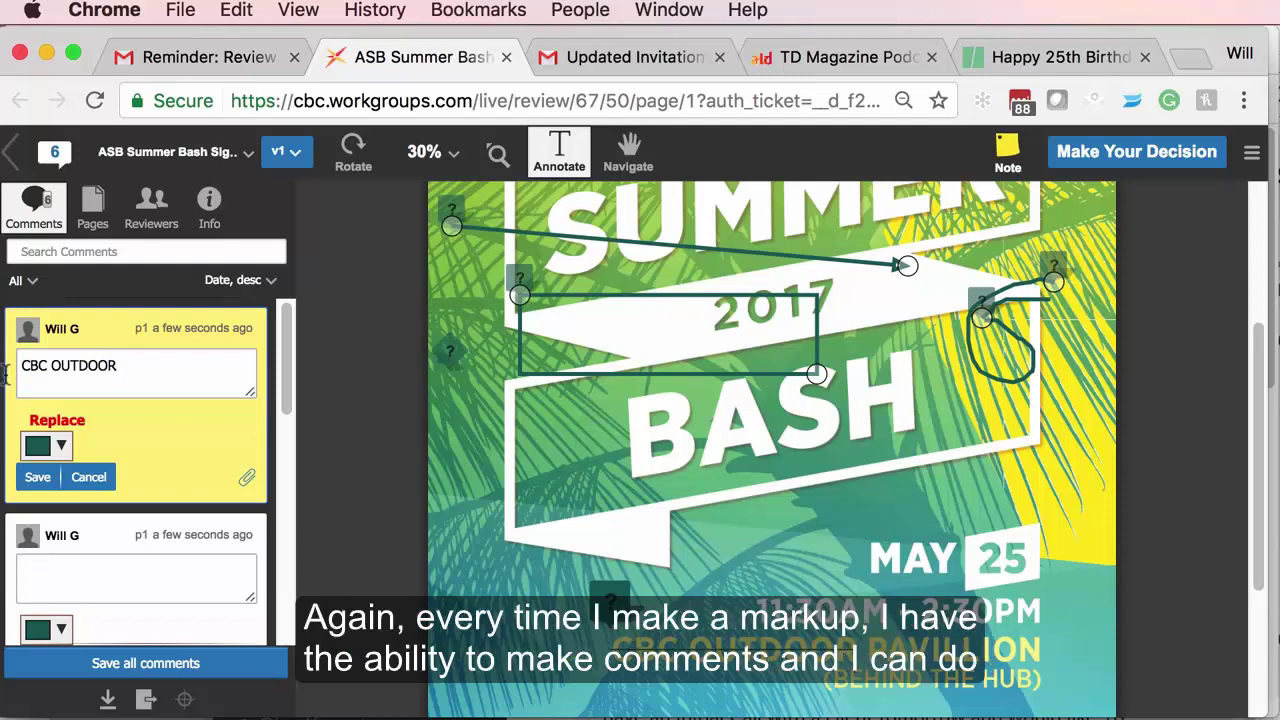
{"action": "left_click_drag", "start_coordinate": [5, 372], "coordinate": [118, 366]}
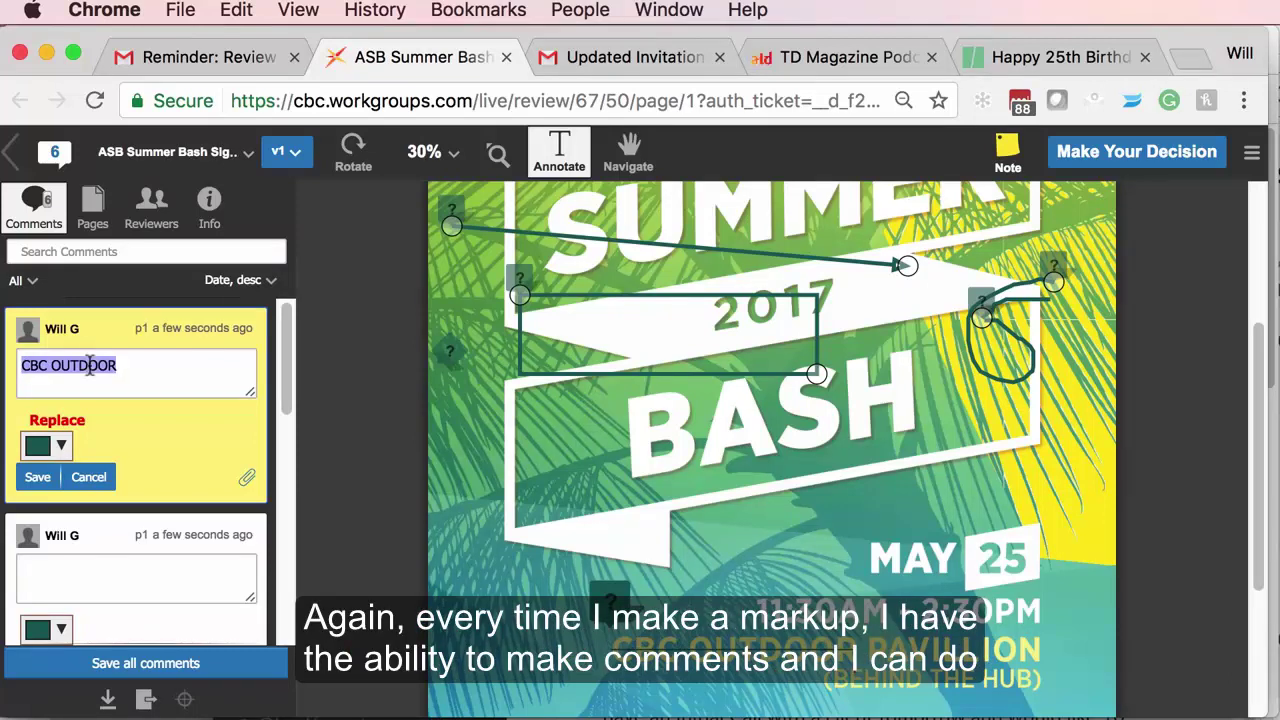
{"action": "type", "text": "Pleaas"}
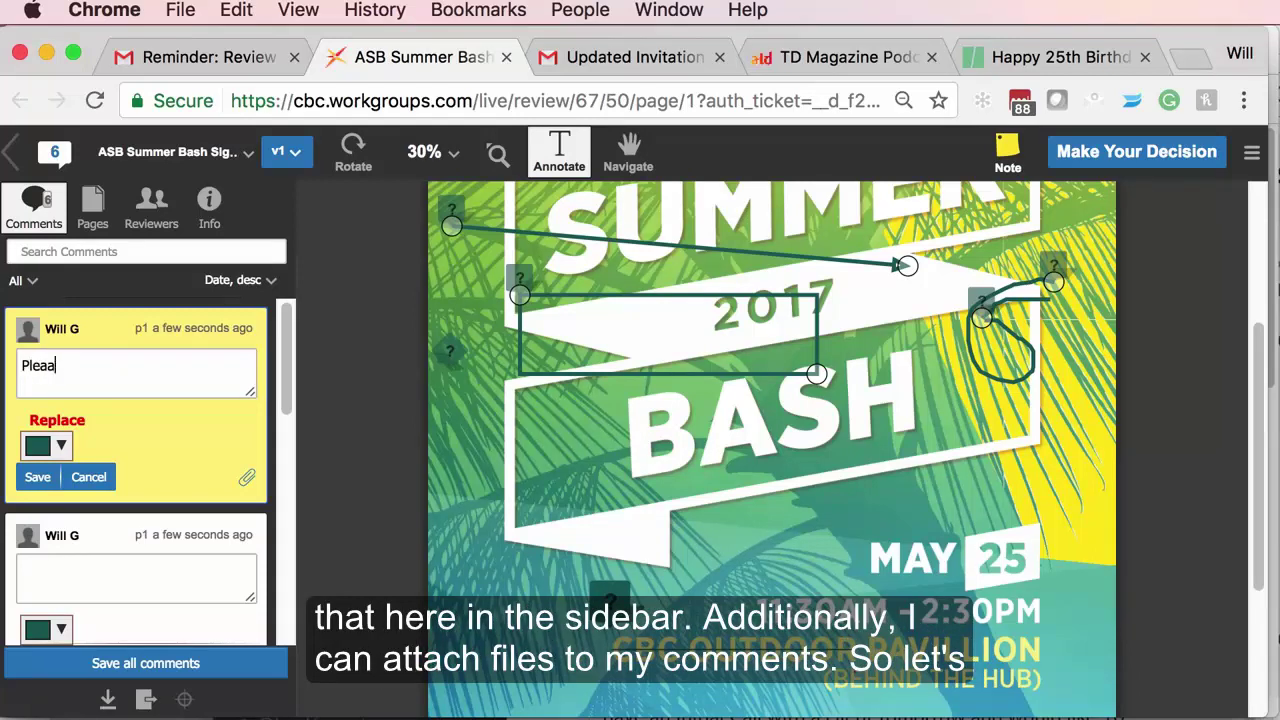
{"action": "key", "text": "BackSpace"}
{"action": "type", "text": "se replace with"}
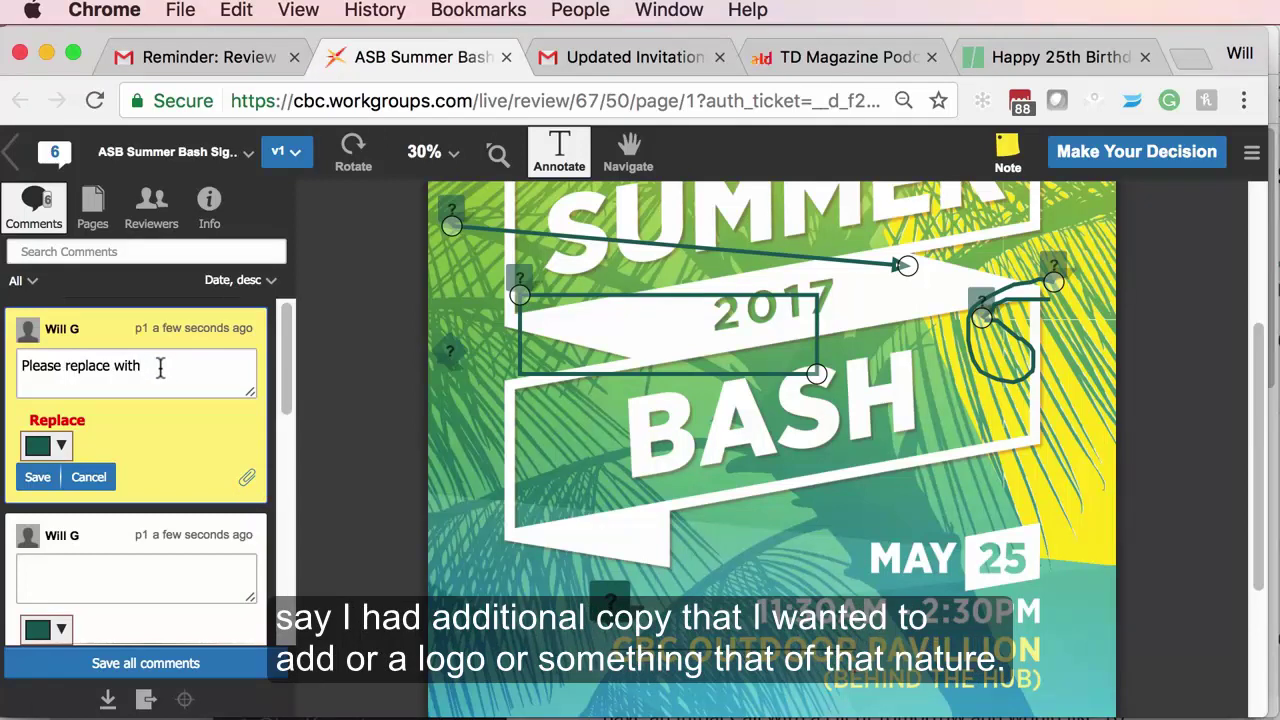
{"action": "type", "text": "attached:"}
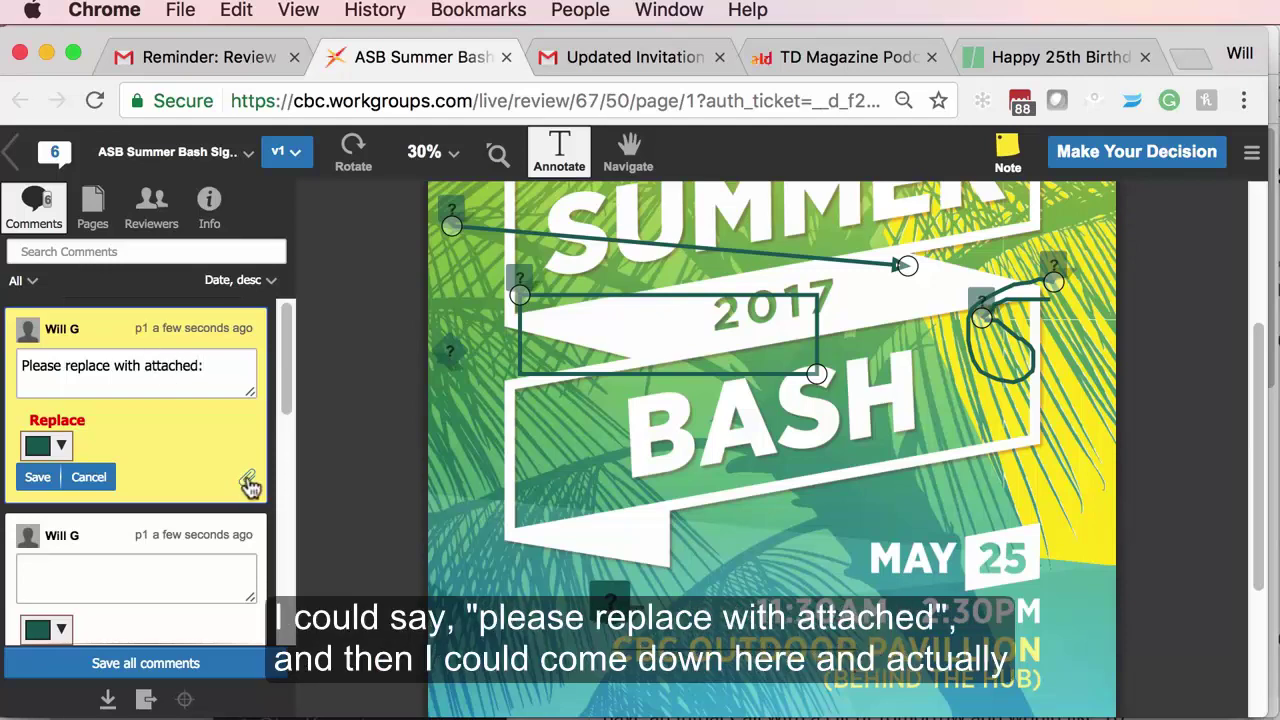
Attach Screen Shot 2017-05-31 at 3.31.49 PM.png from the Desktop to the Replace comment
{"action": "left_click", "coordinate": [246, 478]}
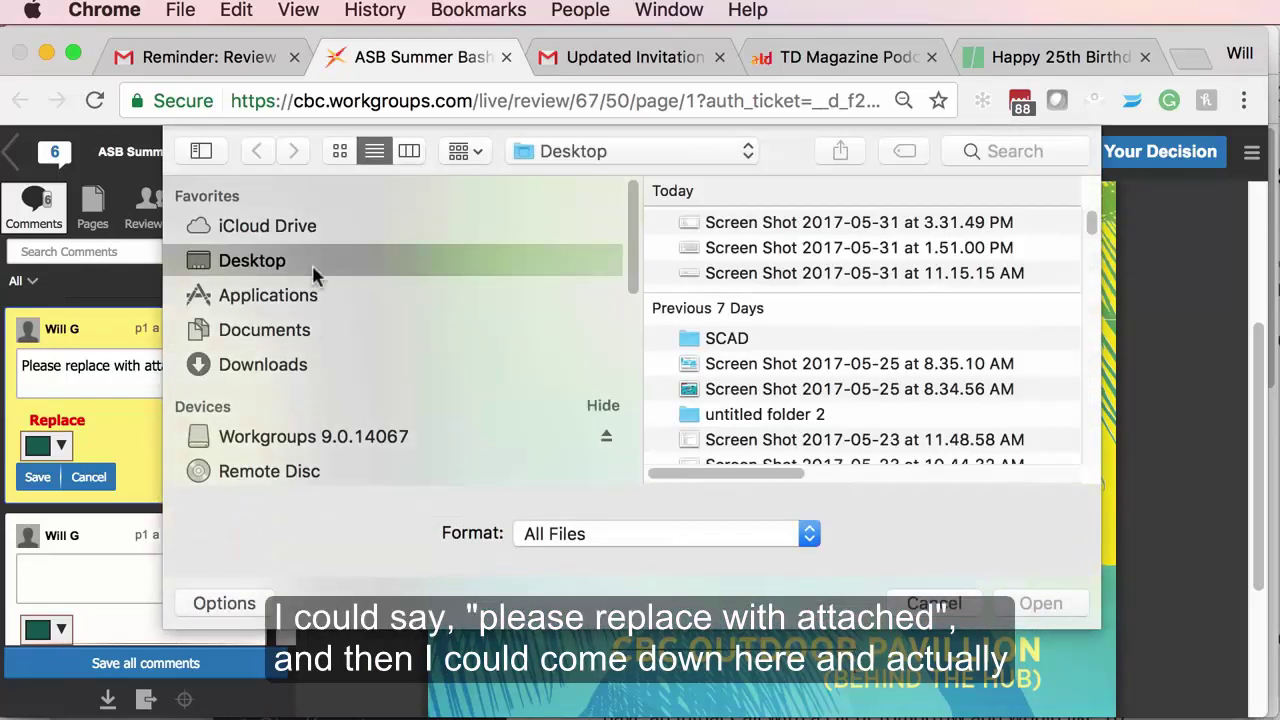
{"action": "left_click", "coordinate": [758, 224]}
{"action": "left_click", "coordinate": [1046, 603]}
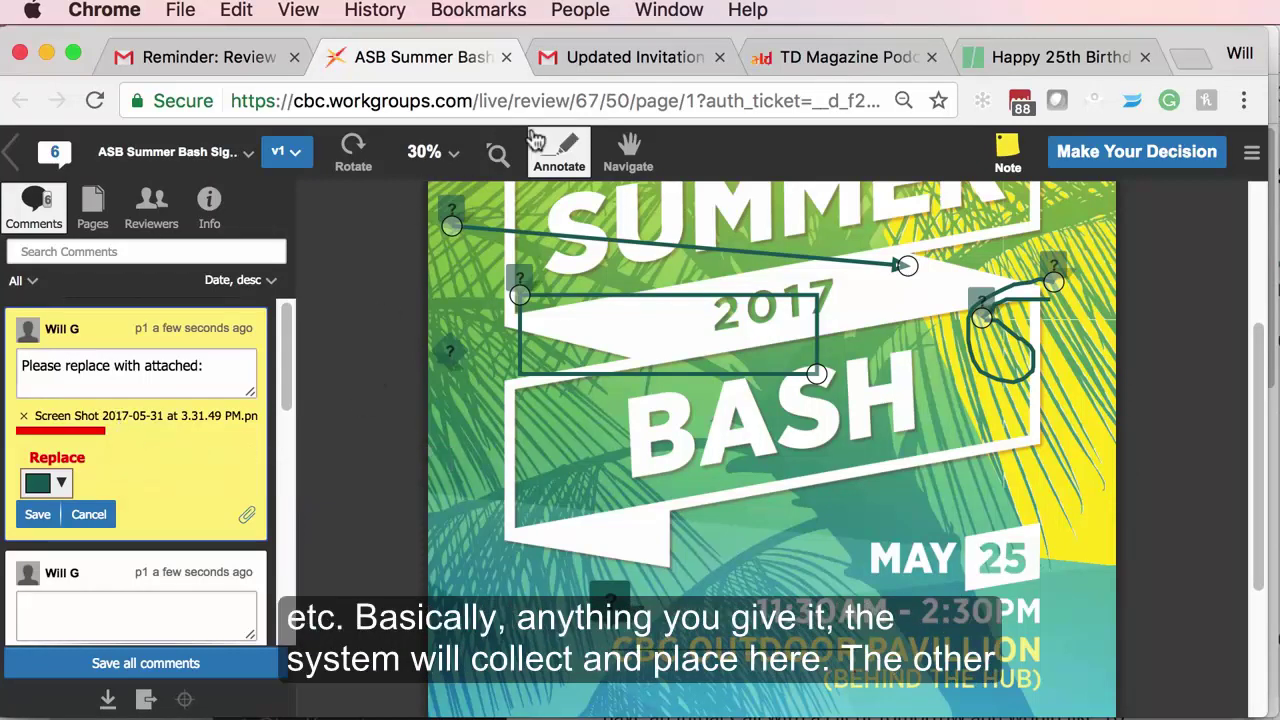
Measure the poster's width below BASH with the ruler and show it in centimetres (60.78cm)
{"action": "left_click", "coordinate": [548, 163]}
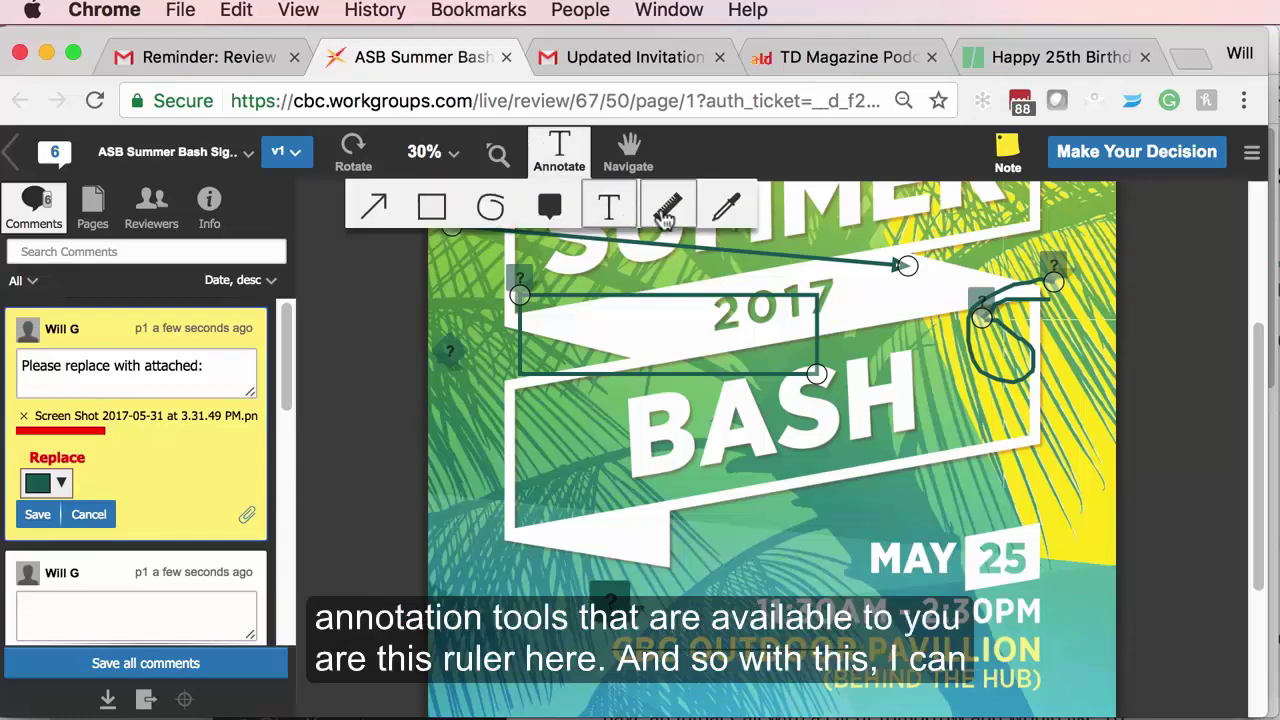
{"action": "left_click", "coordinate": [672, 216]}
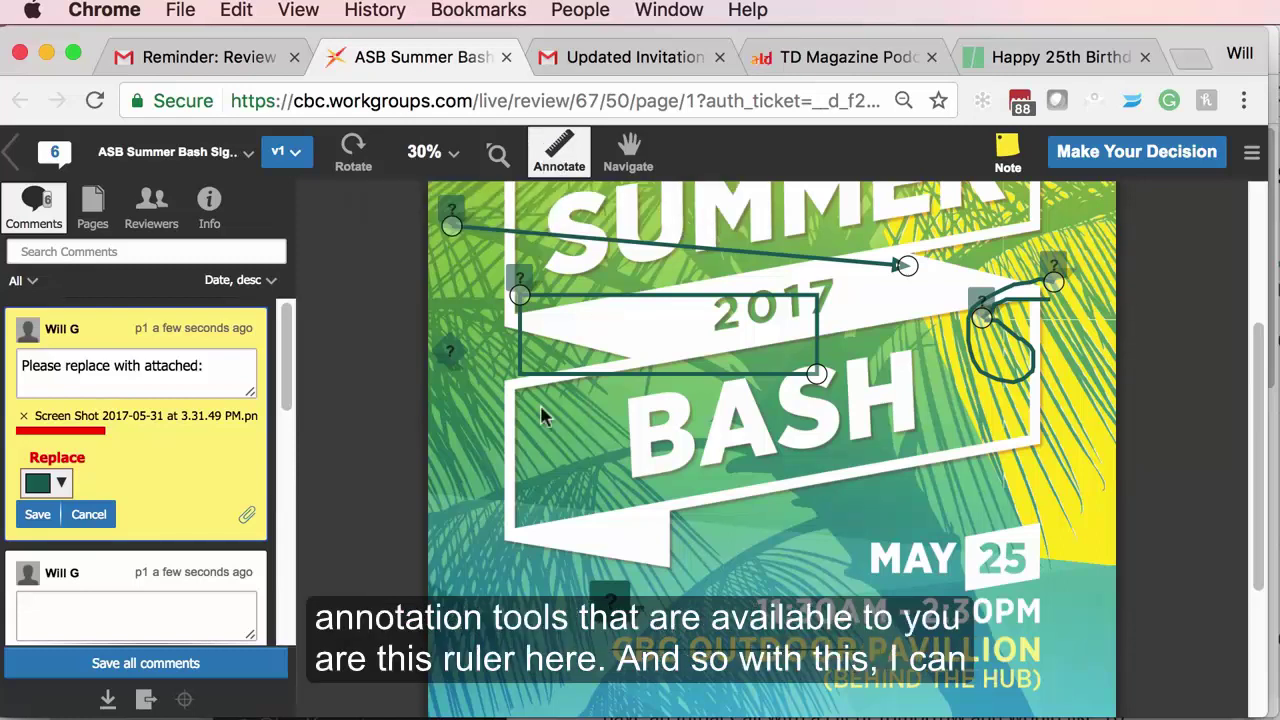
{"action": "left_click_drag", "start_coordinate": [428, 485], "coordinate": [1124, 482]}
{"action": "left_click_drag", "start_coordinate": [425, 457], "coordinate": [365, 462]}
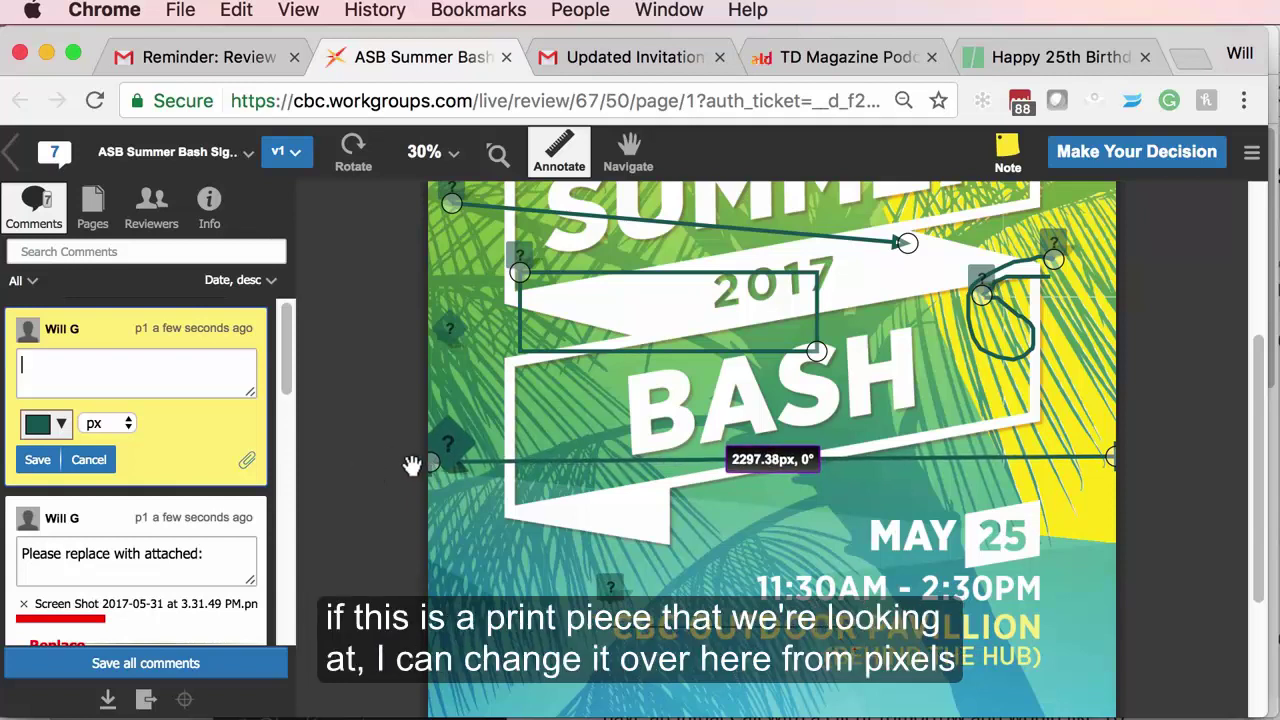
{"action": "left_click", "coordinate": [108, 423]}
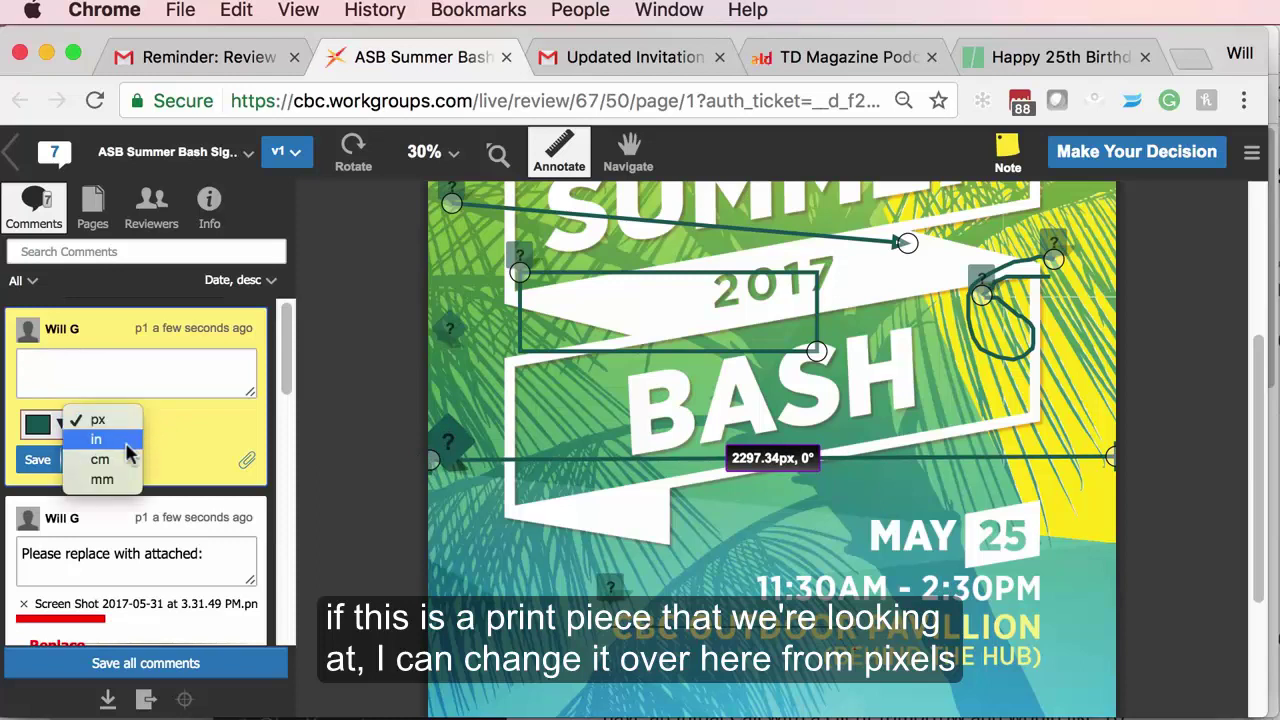
{"action": "left_click", "coordinate": [100, 421]}
{"action": "left_click", "coordinate": [104, 425]}
{"action": "left_click", "coordinate": [104, 441]}
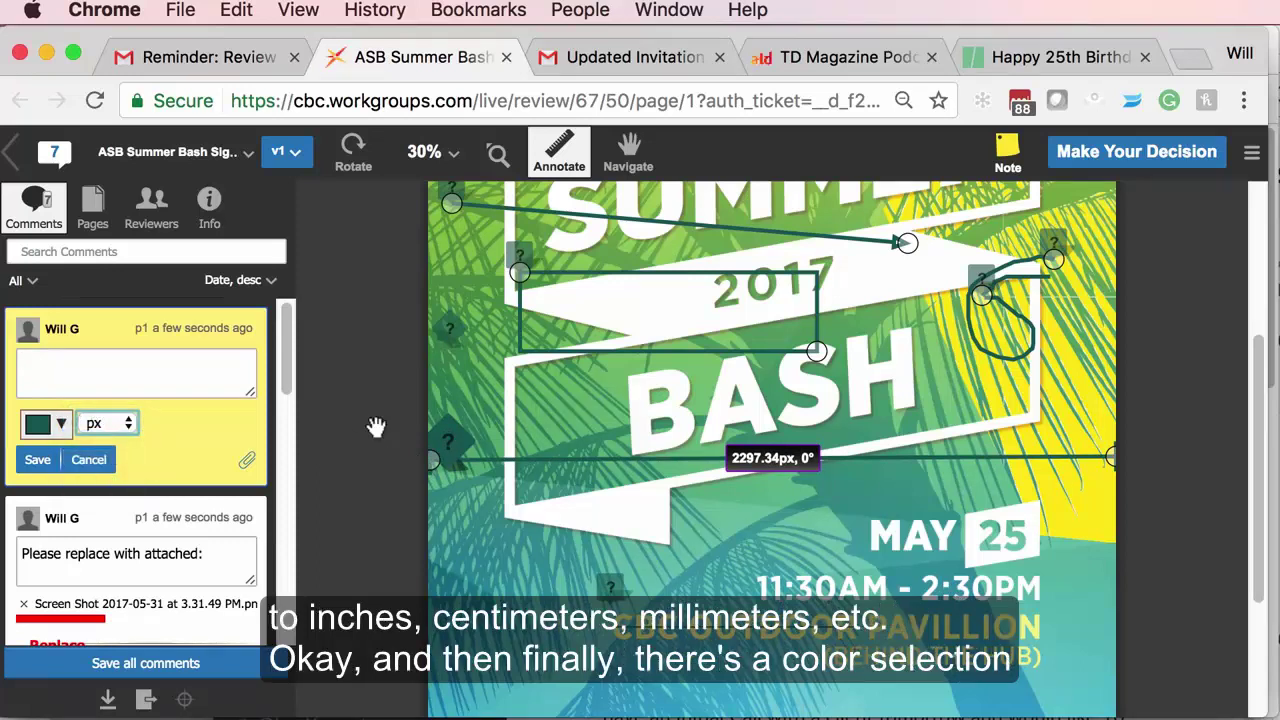
{"action": "left_click", "coordinate": [128, 424]}
{"action": "left_click", "coordinate": [105, 440]}
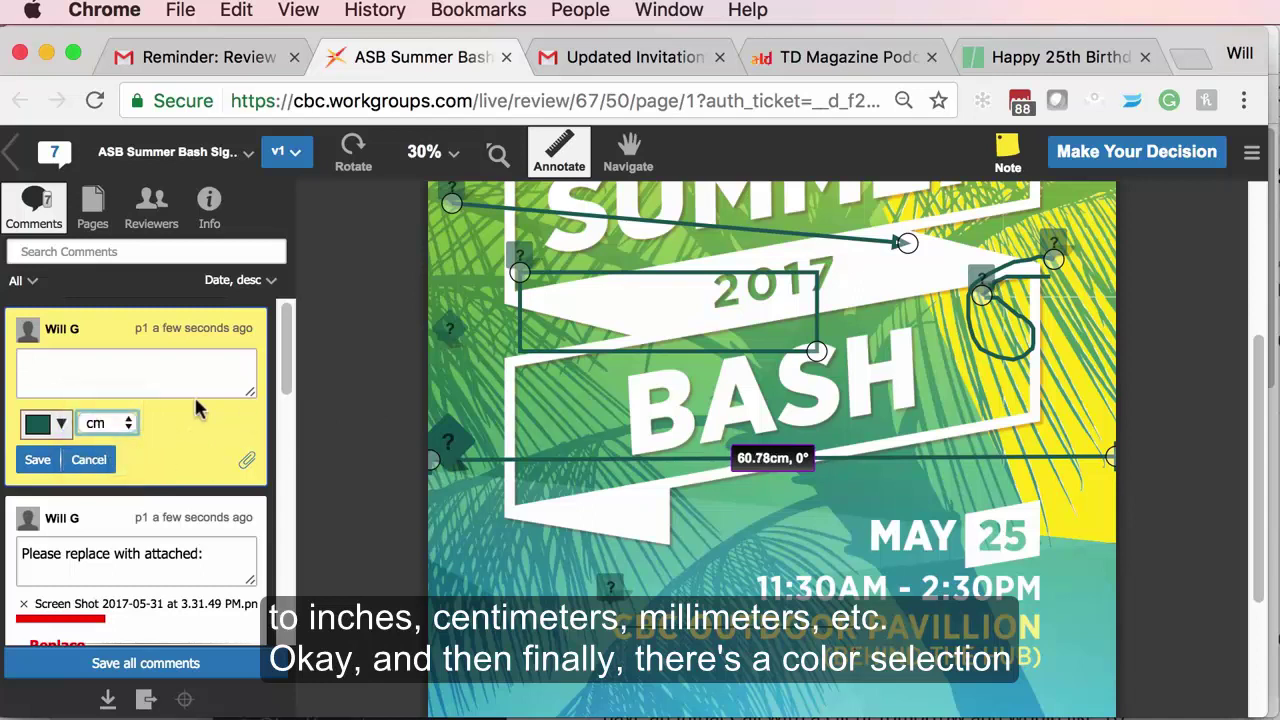
Sample the poster's teal (#629688) and show it as CMYK 27%, 0%, 14%, 25%
{"action": "left_click", "coordinate": [559, 152]}
{"action": "left_click", "coordinate": [738, 208]}
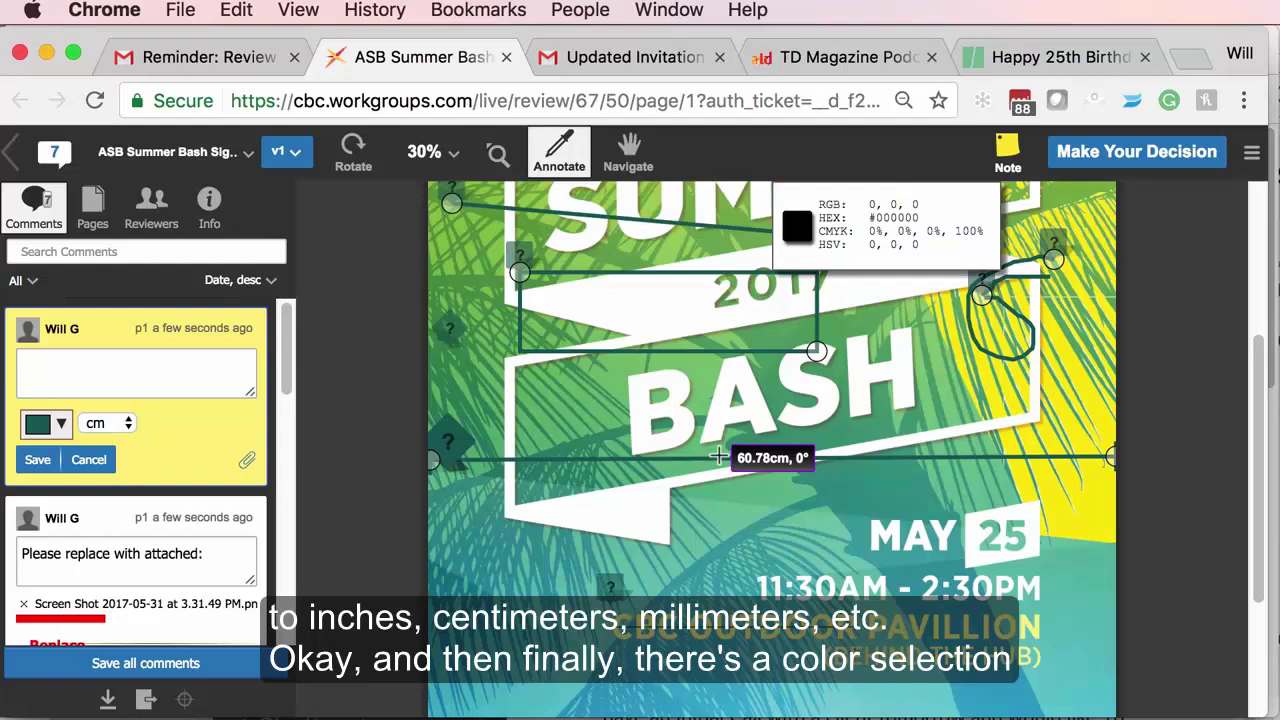
{"action": "left_click", "coordinate": [748, 514]}
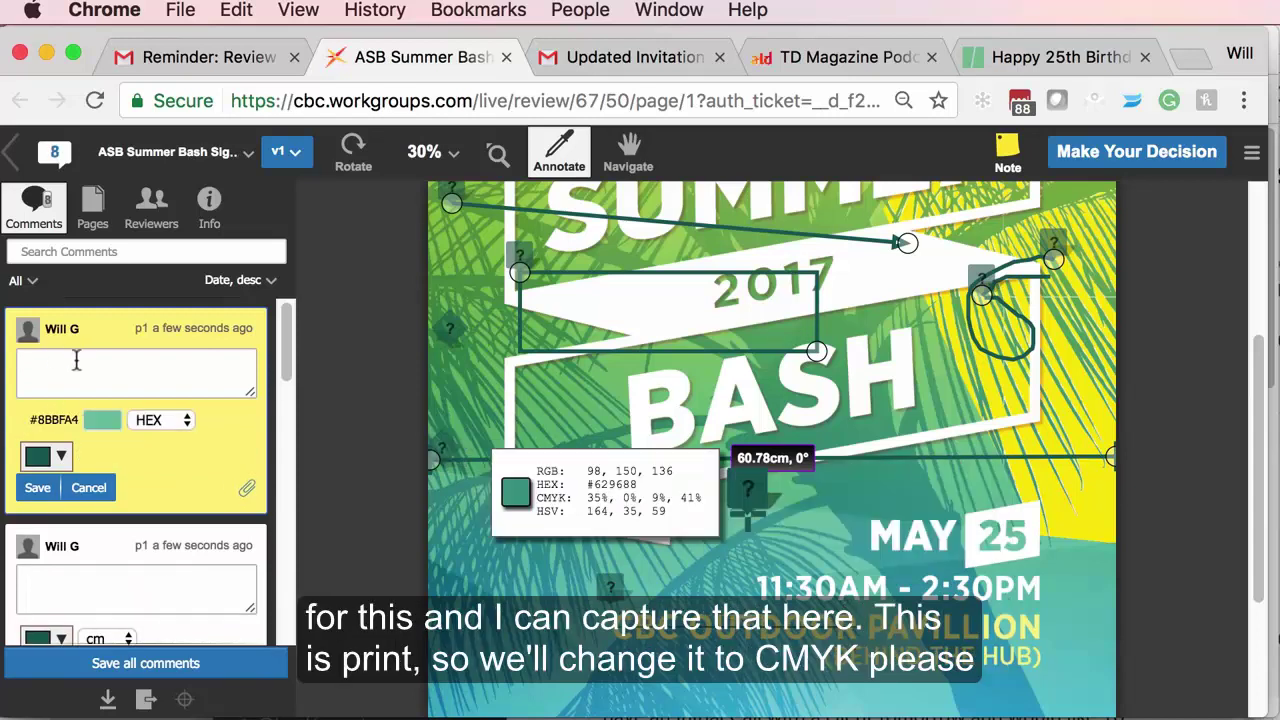
{"action": "left_click", "coordinate": [160, 420]}
{"action": "left_click", "coordinate": [157, 455]}
Write the colour comment 'Please change this color to presribed.'
{"action": "left_click", "coordinate": [128, 356]}
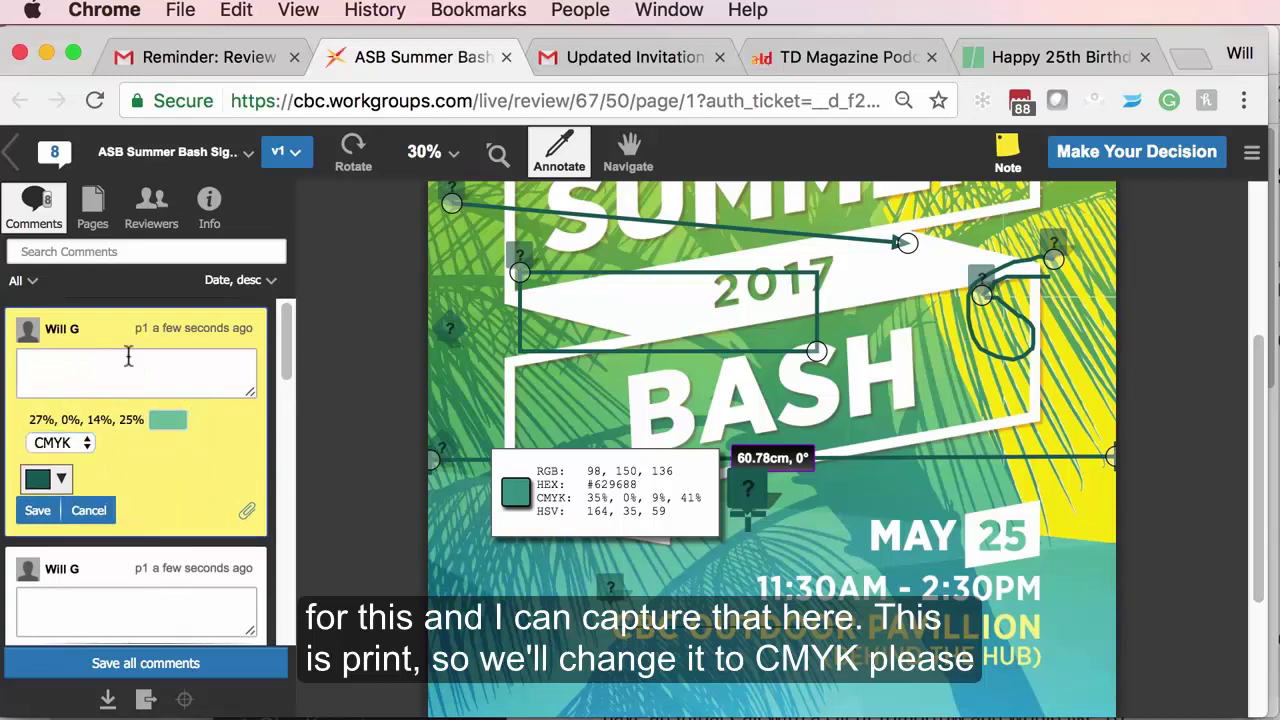
{"action": "type", "text": "Please cahnge"}
{"action": "key", "text": "BackSpace"}
{"action": "key", "text": "BackSpace"}
{"action": "key", "text": "BackSpace"}
{"action": "key", "text": "BackSpace"}
{"action": "type", "text": "hange t"}
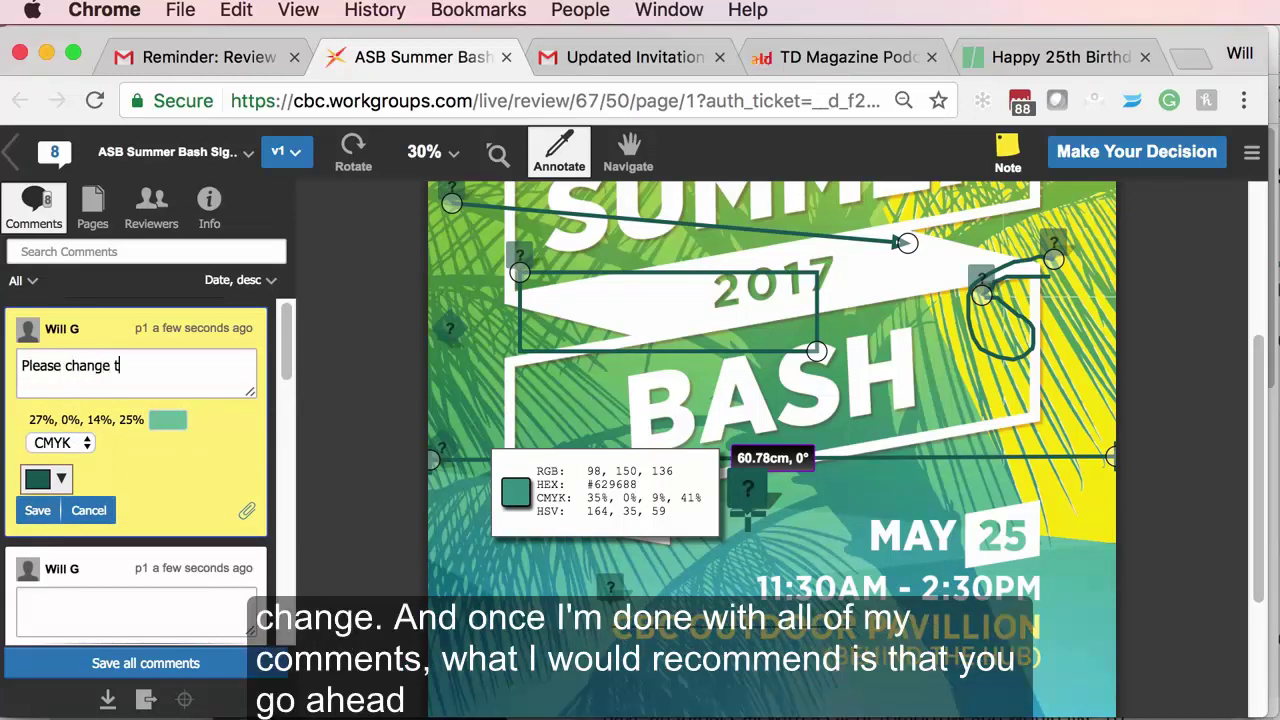
{"action": "type", "text": "his color to prese"}
{"action": "type", "text": "ibed."}
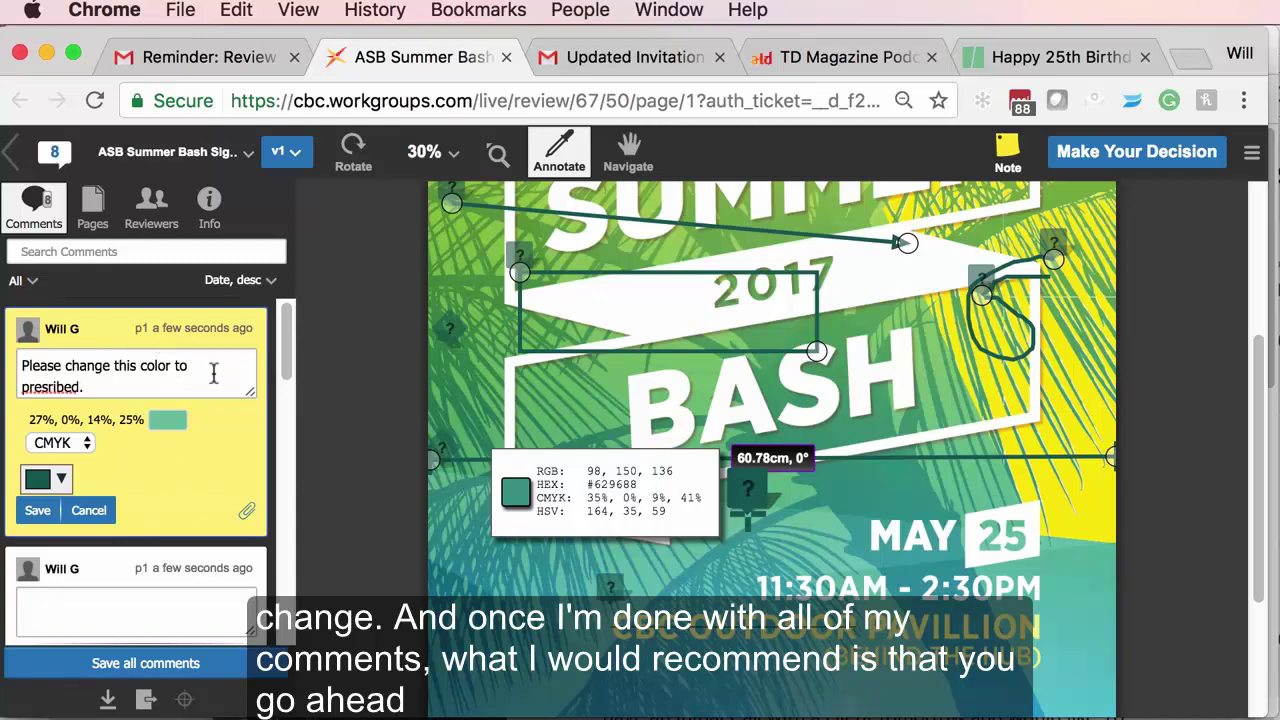
{"action": "scroll", "coordinate": [206, 530], "scroll_direction": "down", "scroll_amount": 10}
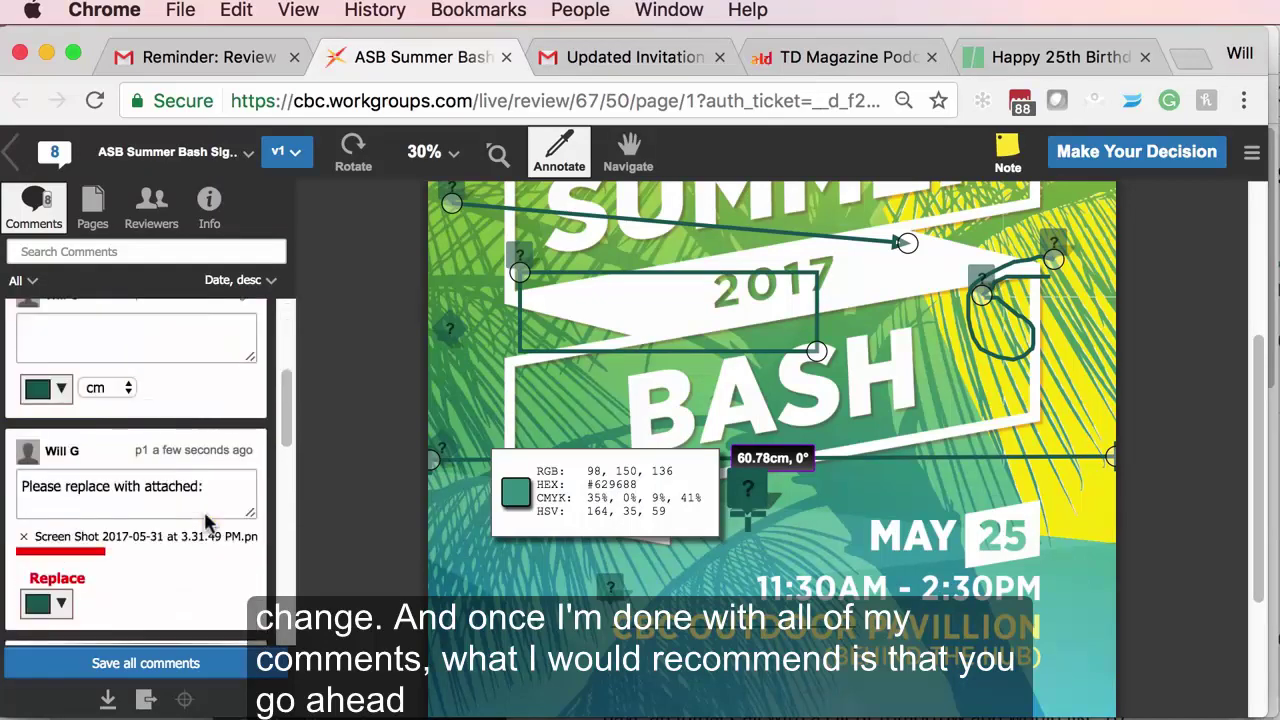
Save all eight comments and set the v1 proof's review status to Rejected
{"action": "left_click", "coordinate": [184, 675]}
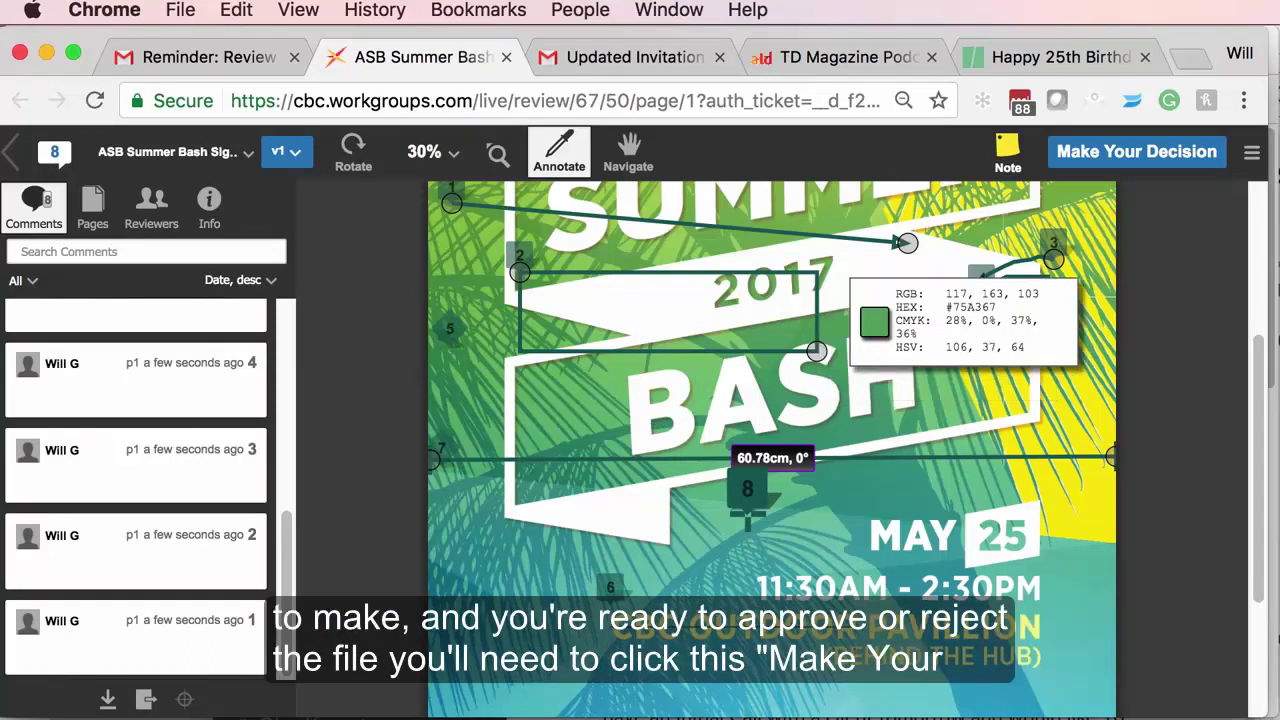
{"action": "left_click", "coordinate": [1155, 155]}
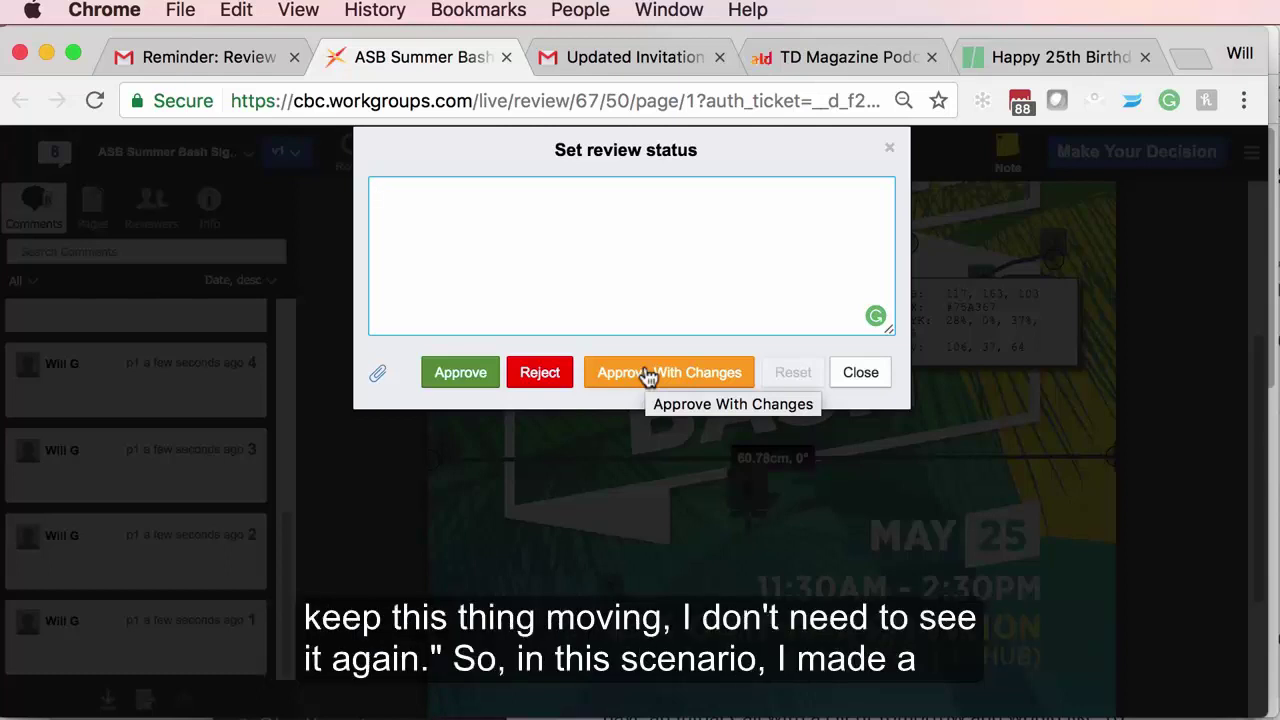
{"action": "left_click", "coordinate": [548, 374]}
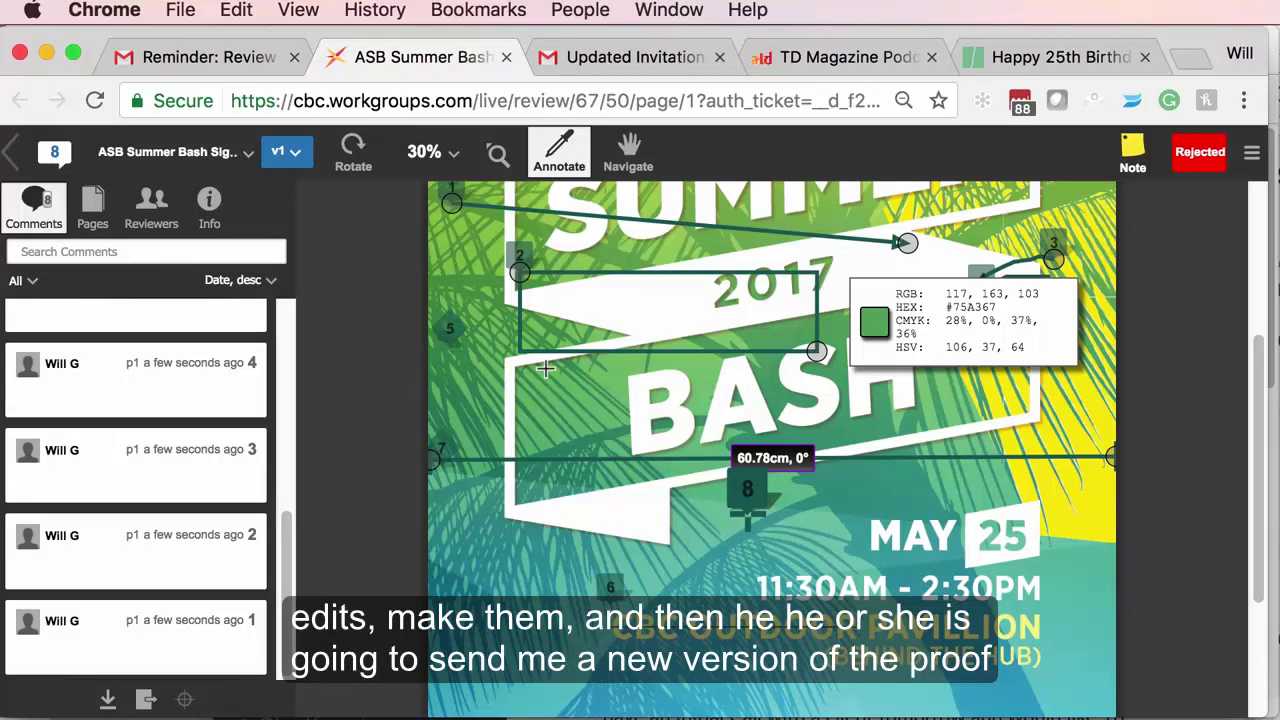
Show the list of reviewers for the Summer Bash proof
{"action": "left_click", "coordinate": [165, 206]}
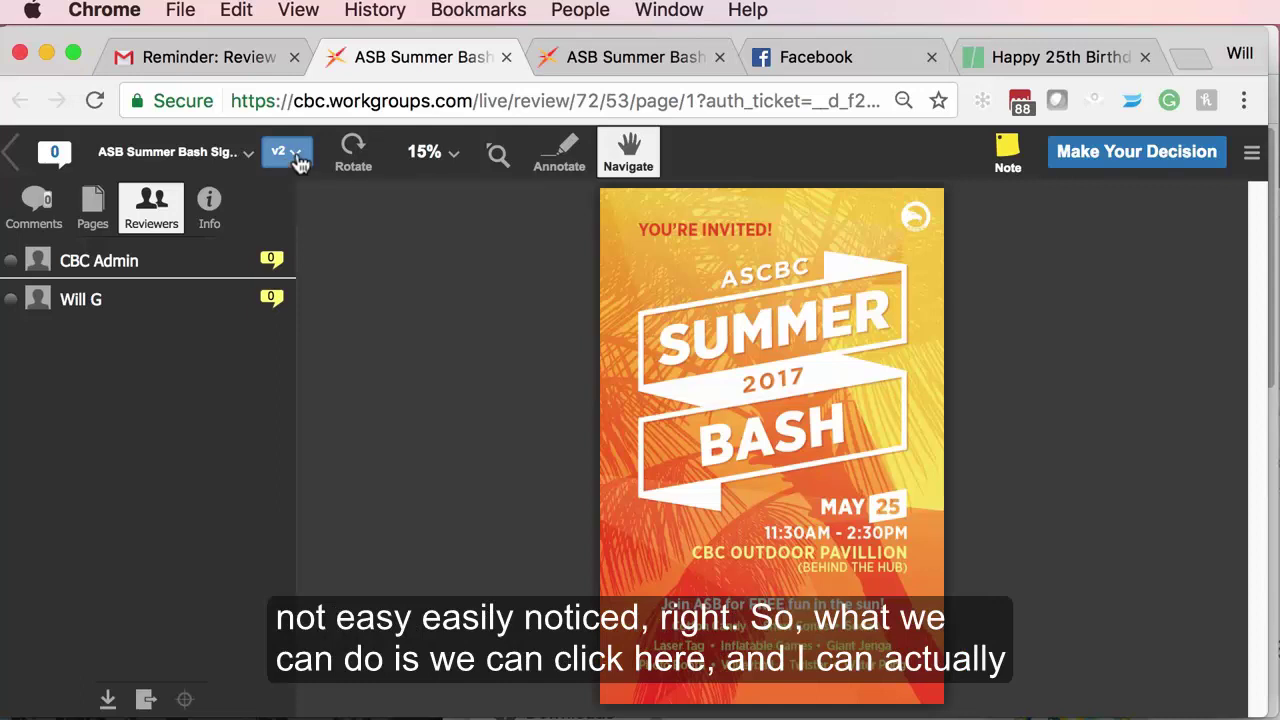
Show Summer Bash v1 and v2 side by side, zooming both posters to 50% and then 25%
{"action": "left_click", "coordinate": [287, 170]}
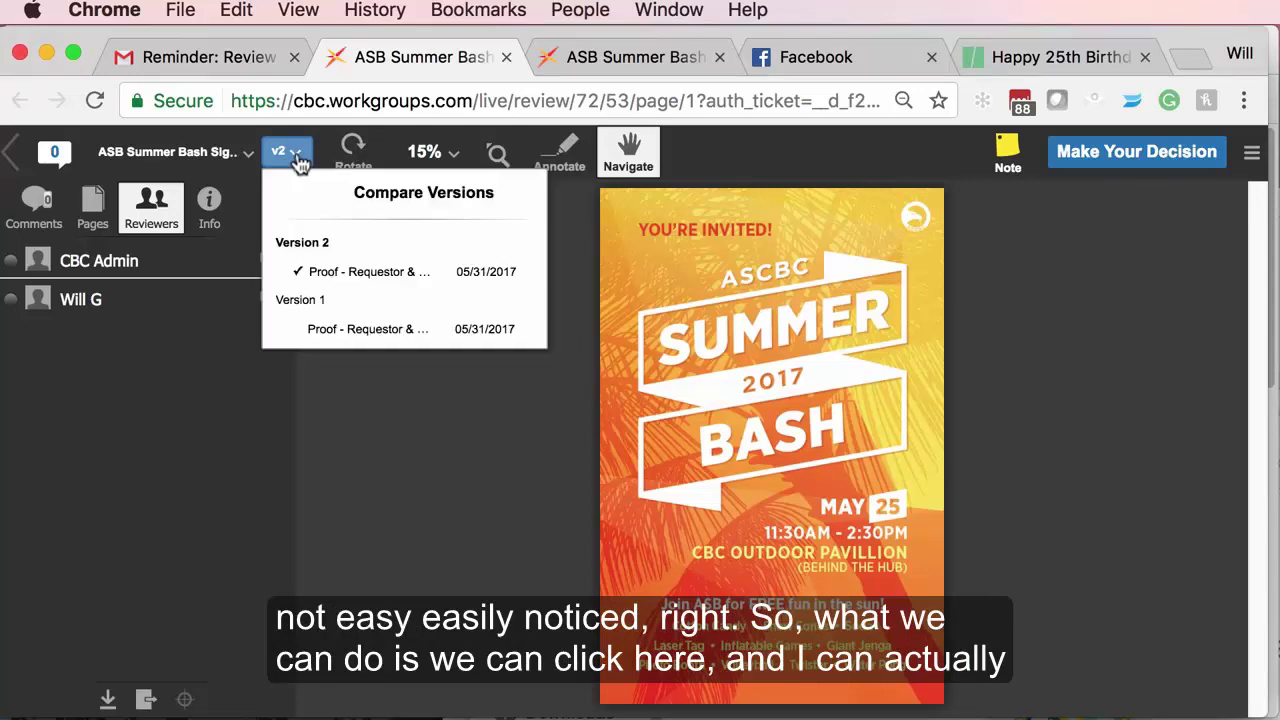
{"action": "left_click", "coordinate": [423, 199]}
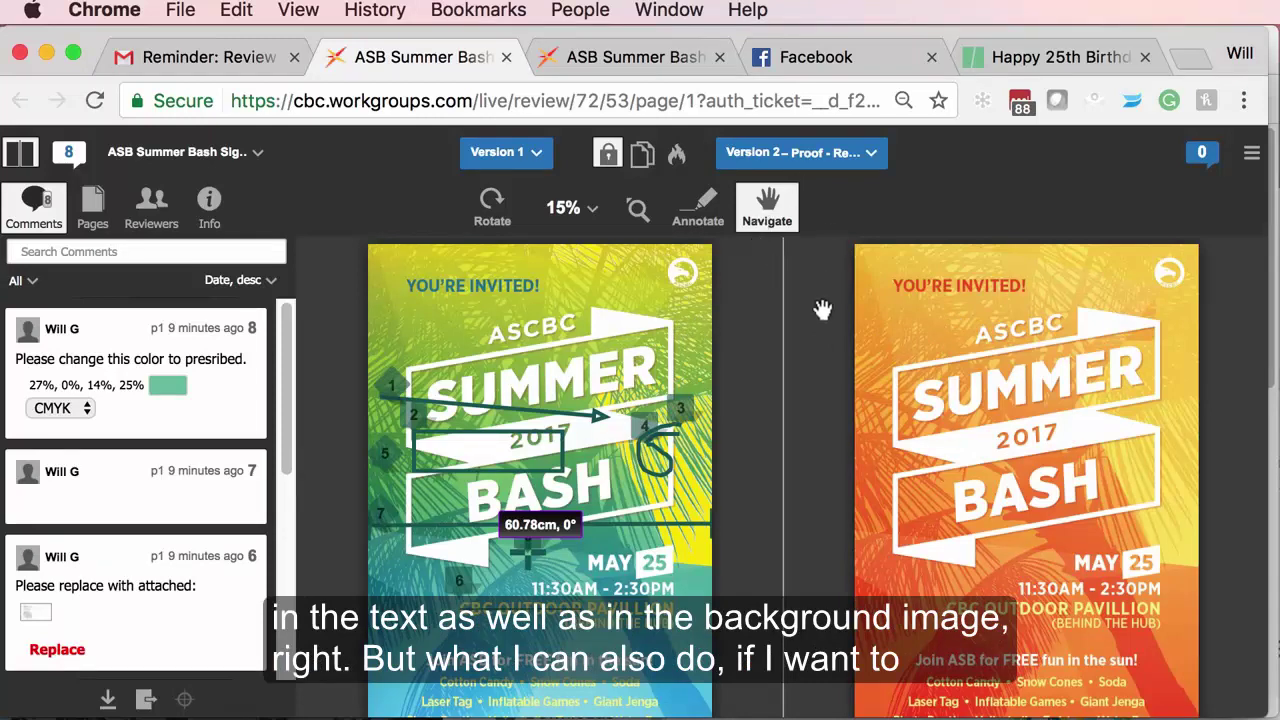
{"action": "left_click", "coordinate": [588, 208]}
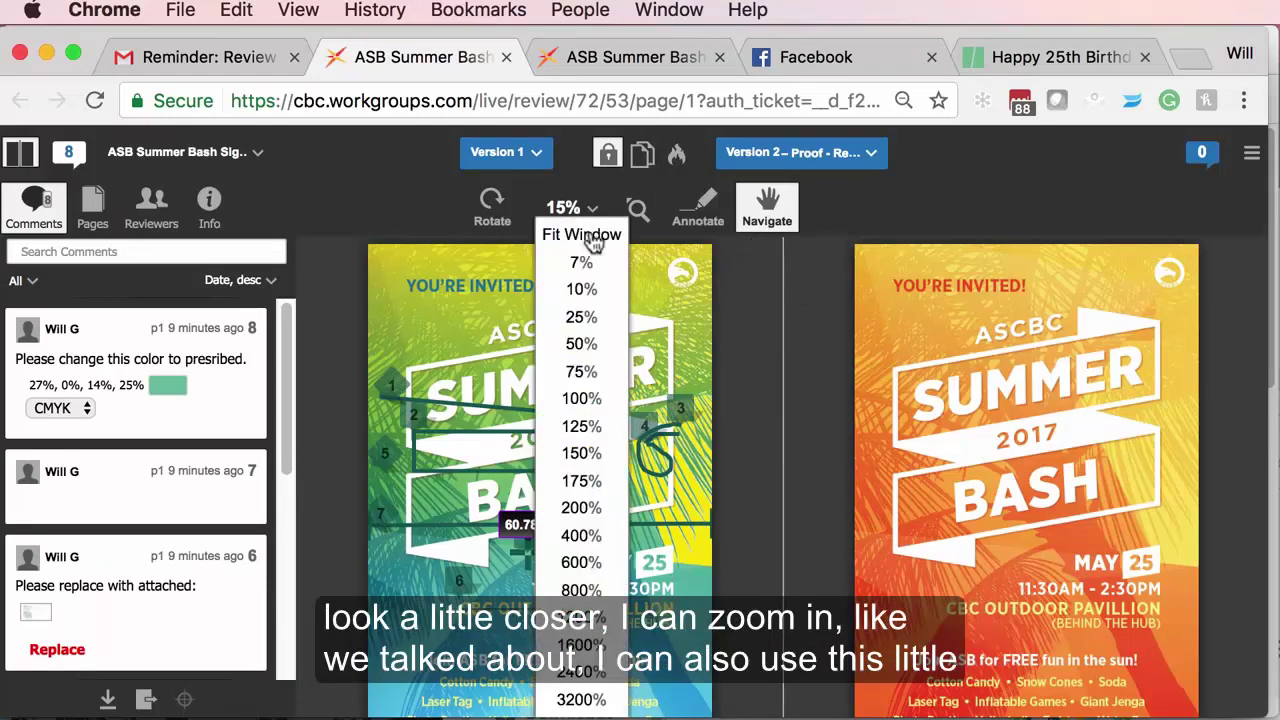
{"action": "left_click", "coordinate": [582, 345]}
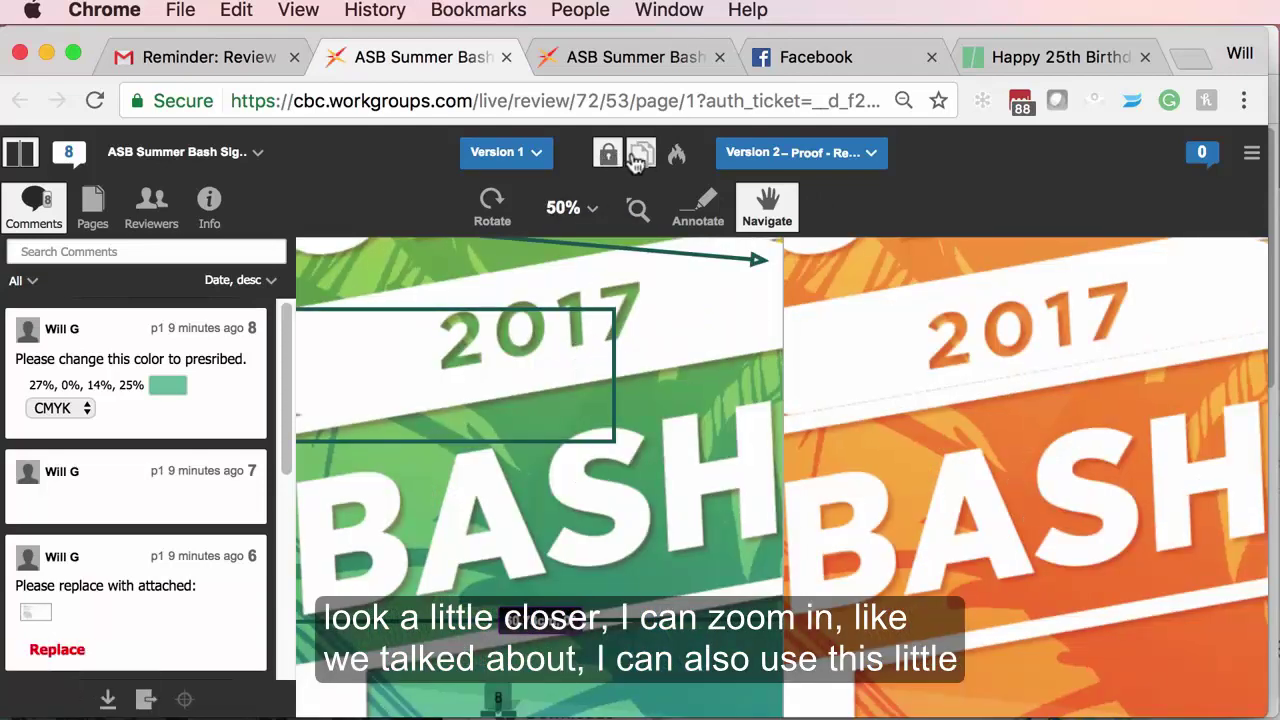
{"action": "left_click", "coordinate": [590, 210]}
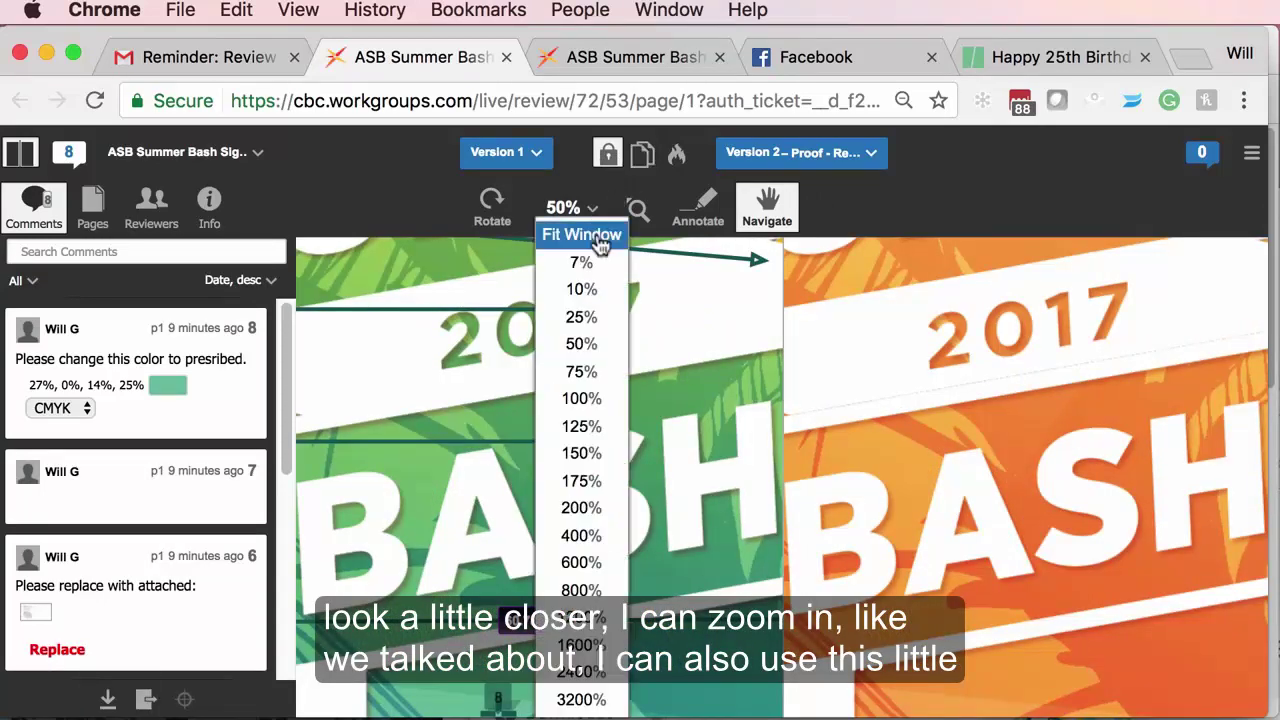
{"action": "left_click", "coordinate": [590, 317]}
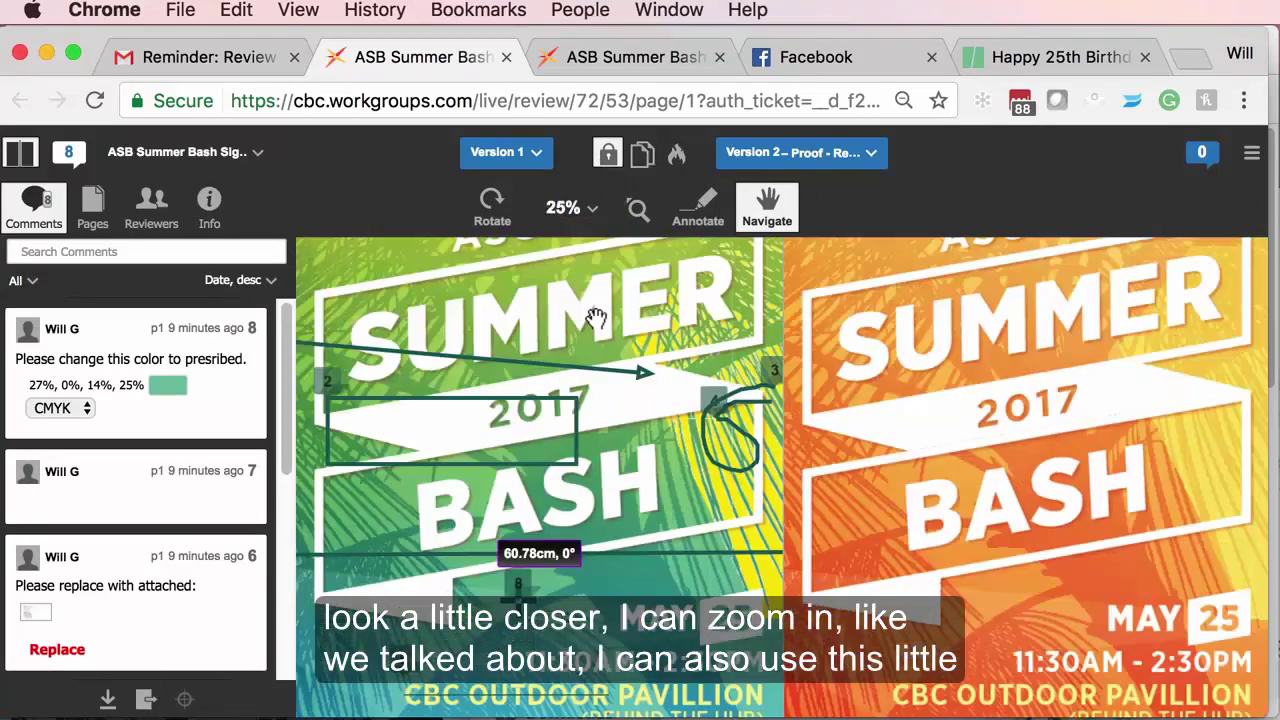
Overlay v1 on v2 at Fit Window, then sweep the before/after divider and adjust the opacity slider
{"action": "left_click", "coordinate": [644, 157]}
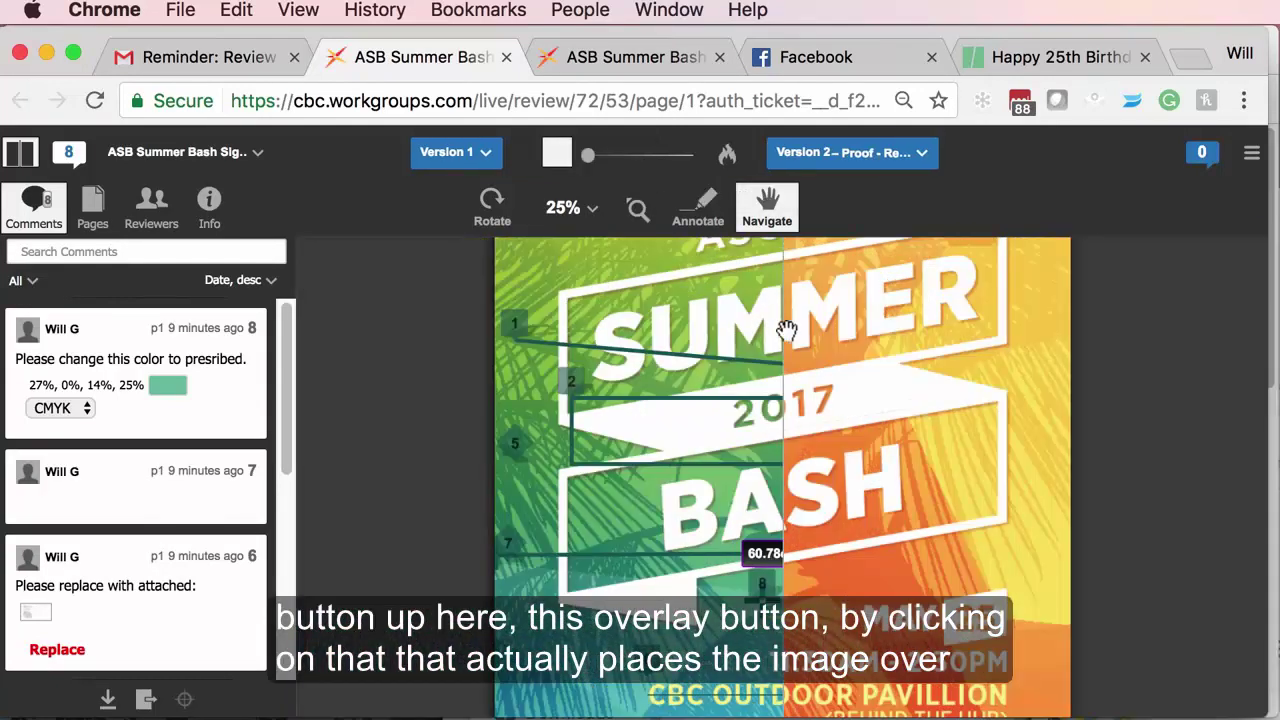
{"action": "left_click", "coordinate": [584, 208]}
{"action": "left_click", "coordinate": [586, 291]}
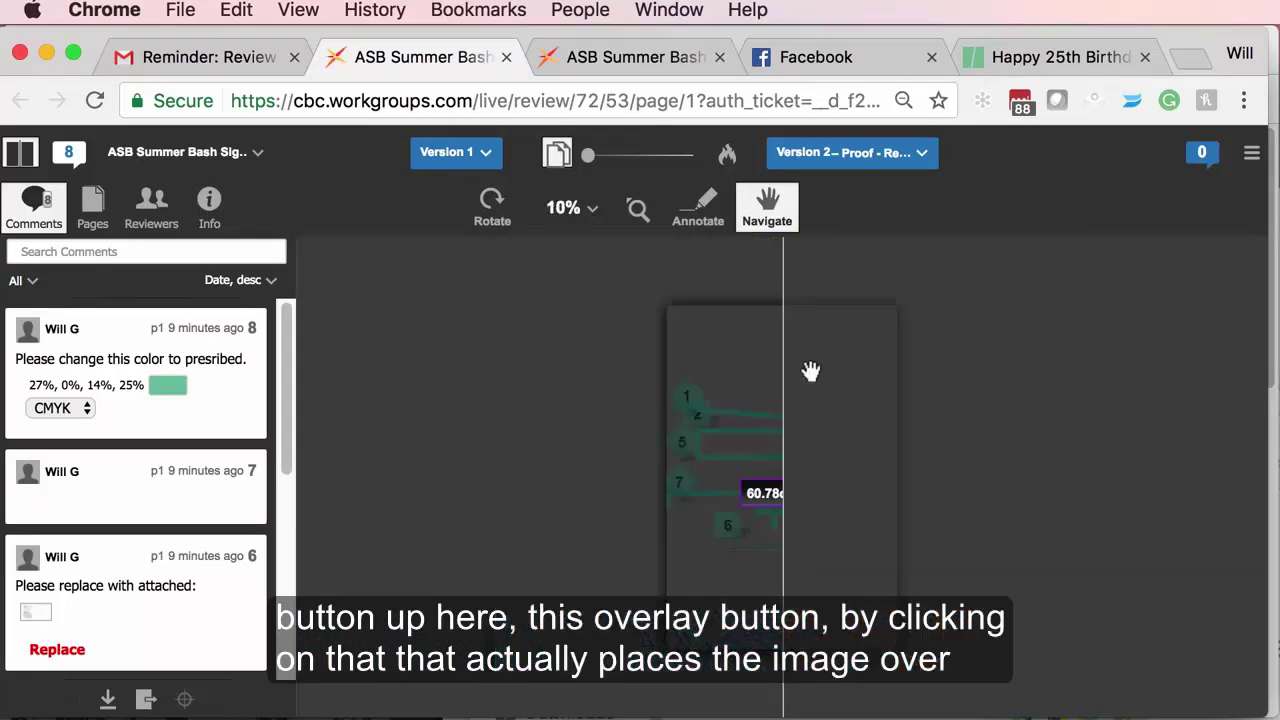
{"action": "left_click", "coordinate": [589, 207]}
{"action": "left_click", "coordinate": [586, 231]}
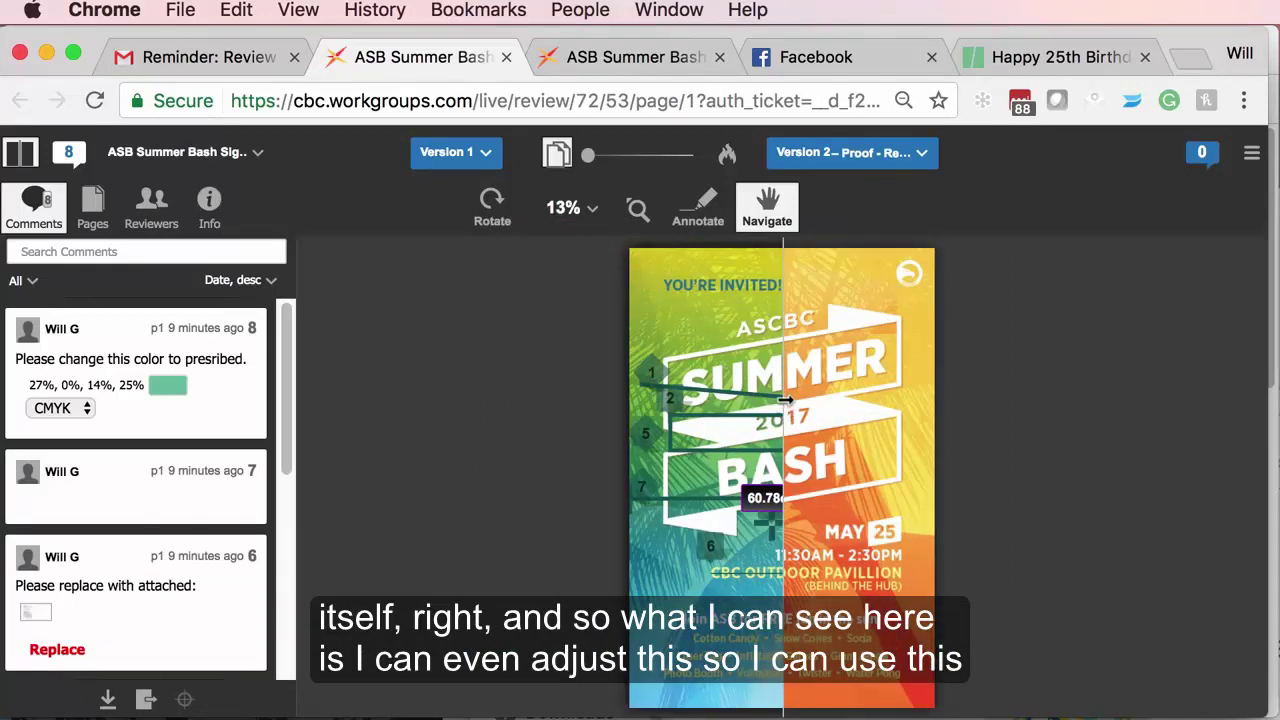
{"action": "left_click_drag", "start_coordinate": [786, 408], "coordinate": [778, 434]}
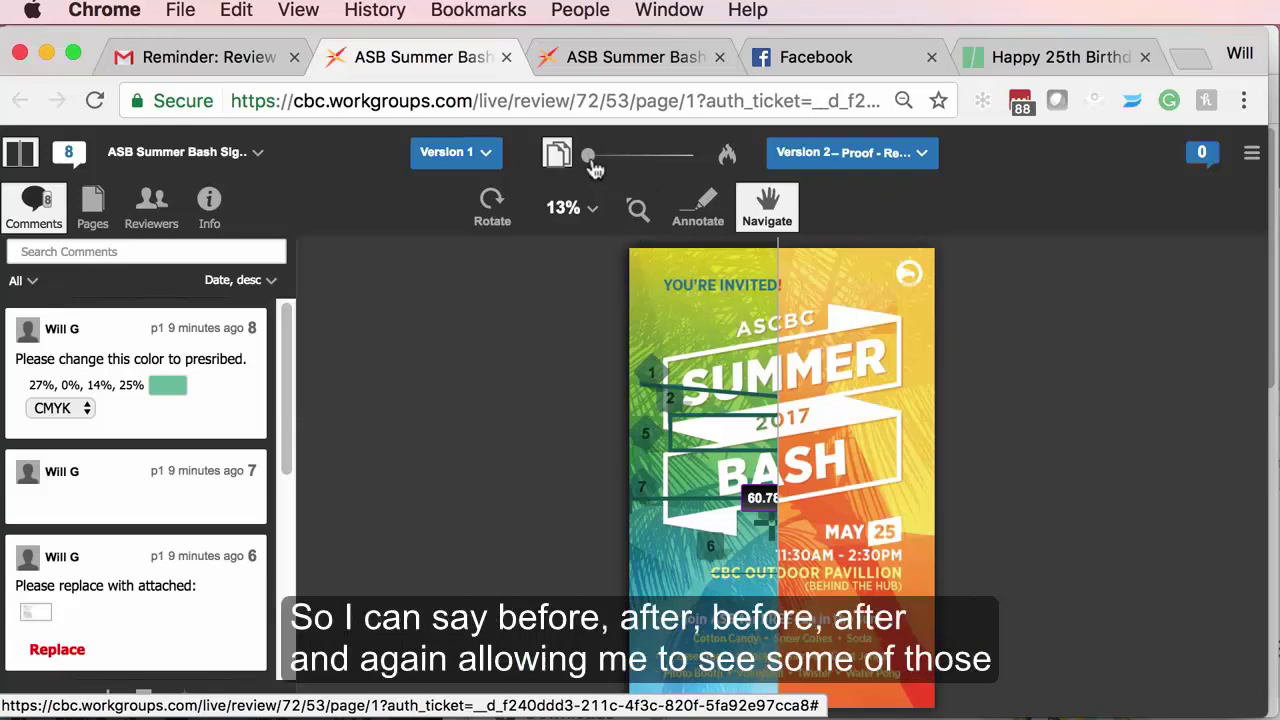
{"action": "mouse_move", "coordinate": [590, 158]}
{"action": "left_mouse_down"}
{"action": "mouse_move", "coordinate": [721, 172]}
{"action": "mouse_move", "coordinate": [588, 160]}
{"action": "mouse_move", "coordinate": [716, 165]}
{"action": "mouse_move", "coordinate": [597, 168]}
{"action": "left_mouse_up"}
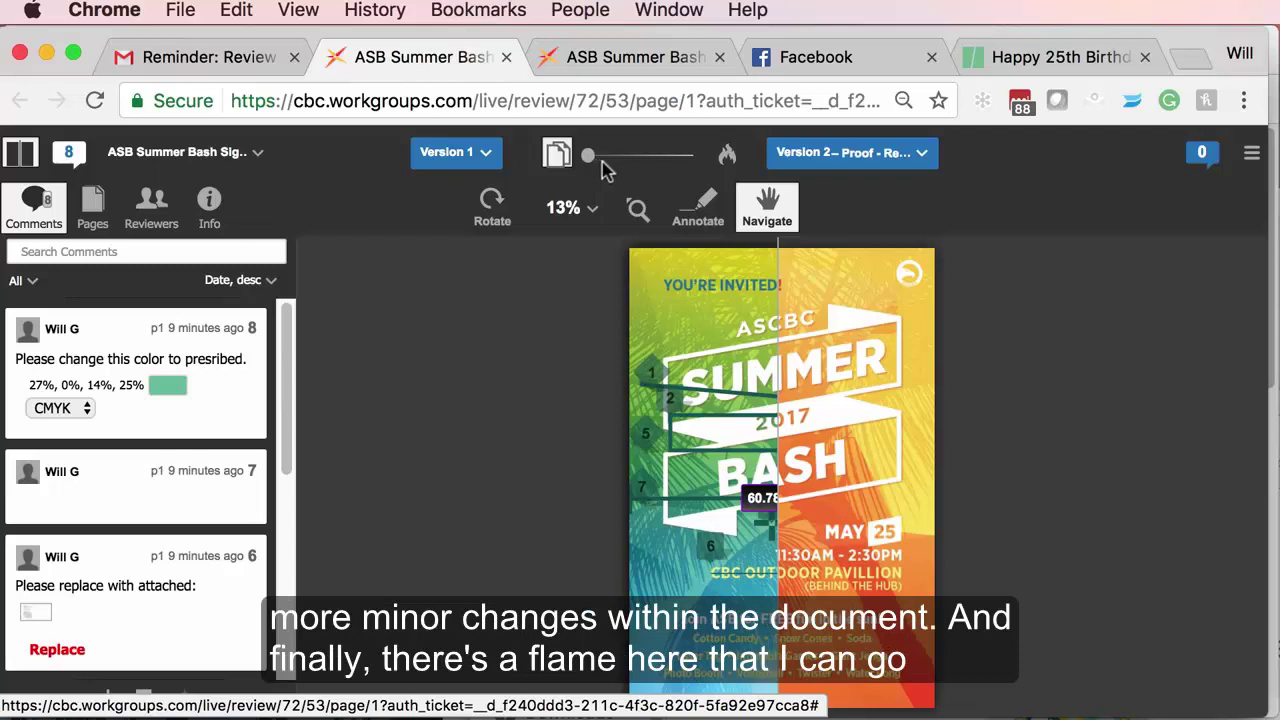
Turn on Highlight Changes to tint the changed areas, then check the Version 1 list without changing it
{"action": "left_click", "coordinate": [728, 158]}
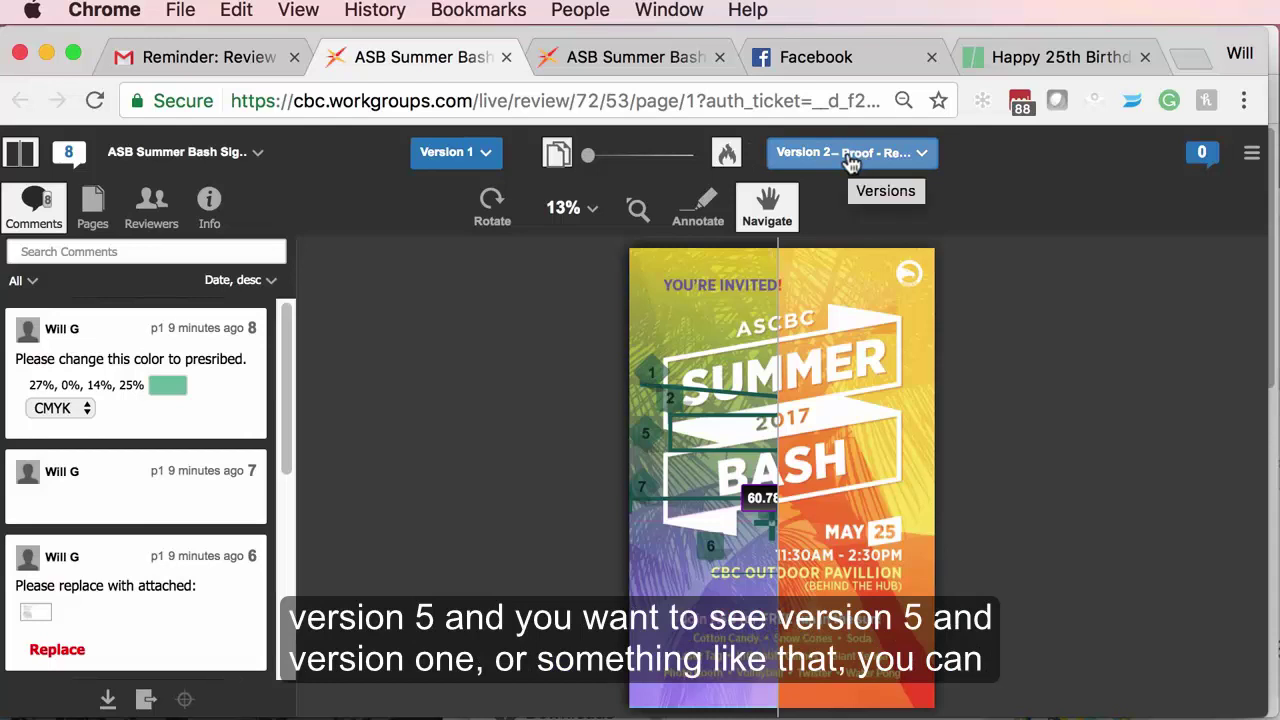
{"action": "left_click", "coordinate": [926, 154]}
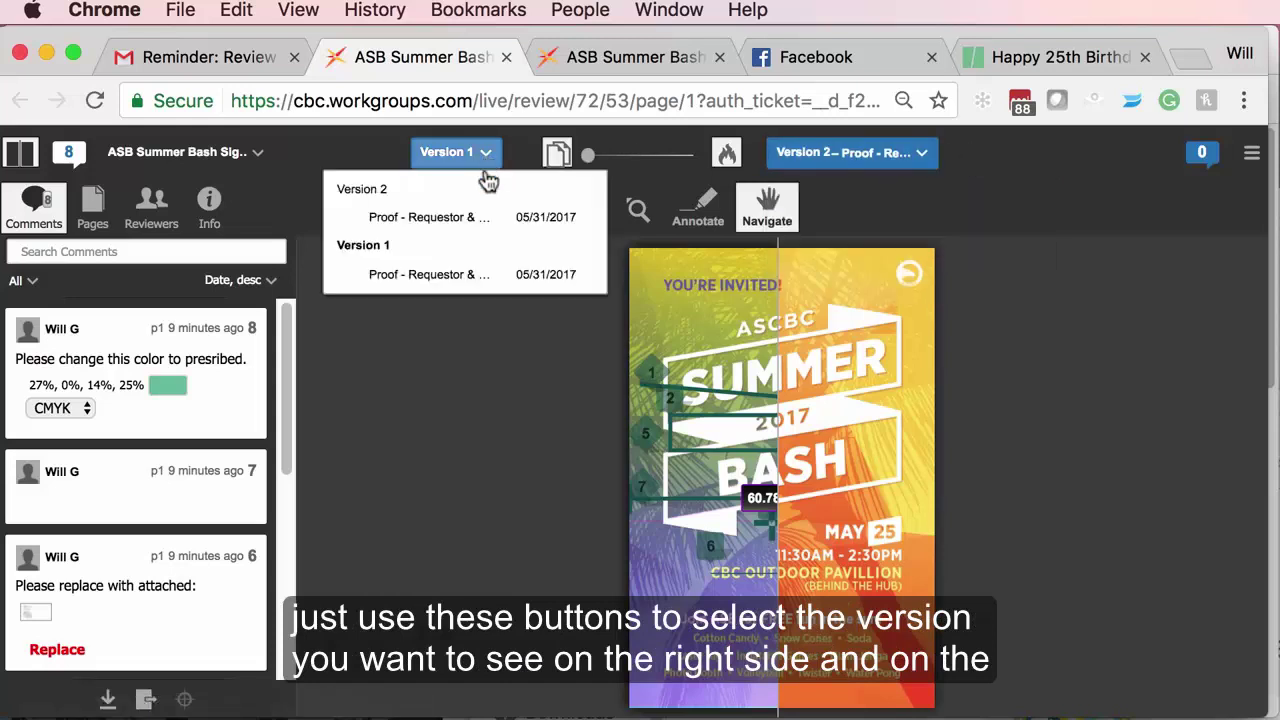
{"action": "left_click", "coordinate": [993, 150]}
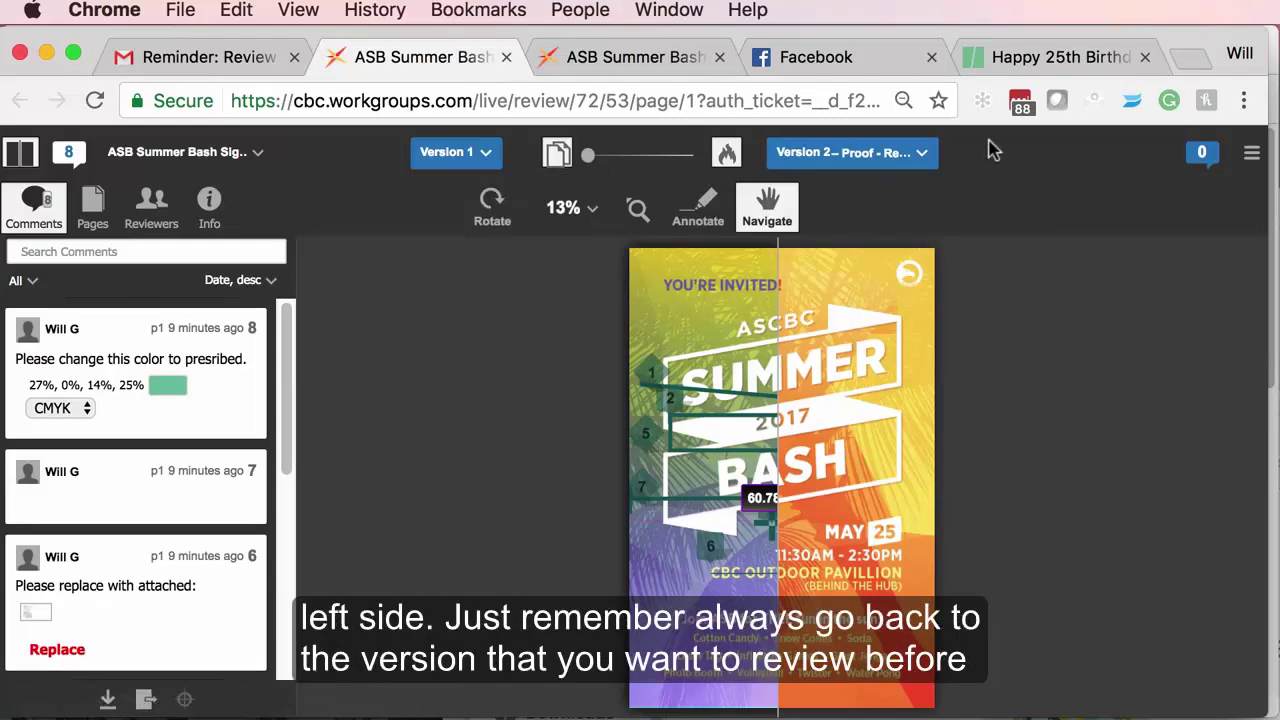
Leave version comparison and approve the version 2 Summer Bash proof
{"action": "left_click", "coordinate": [21, 155]}
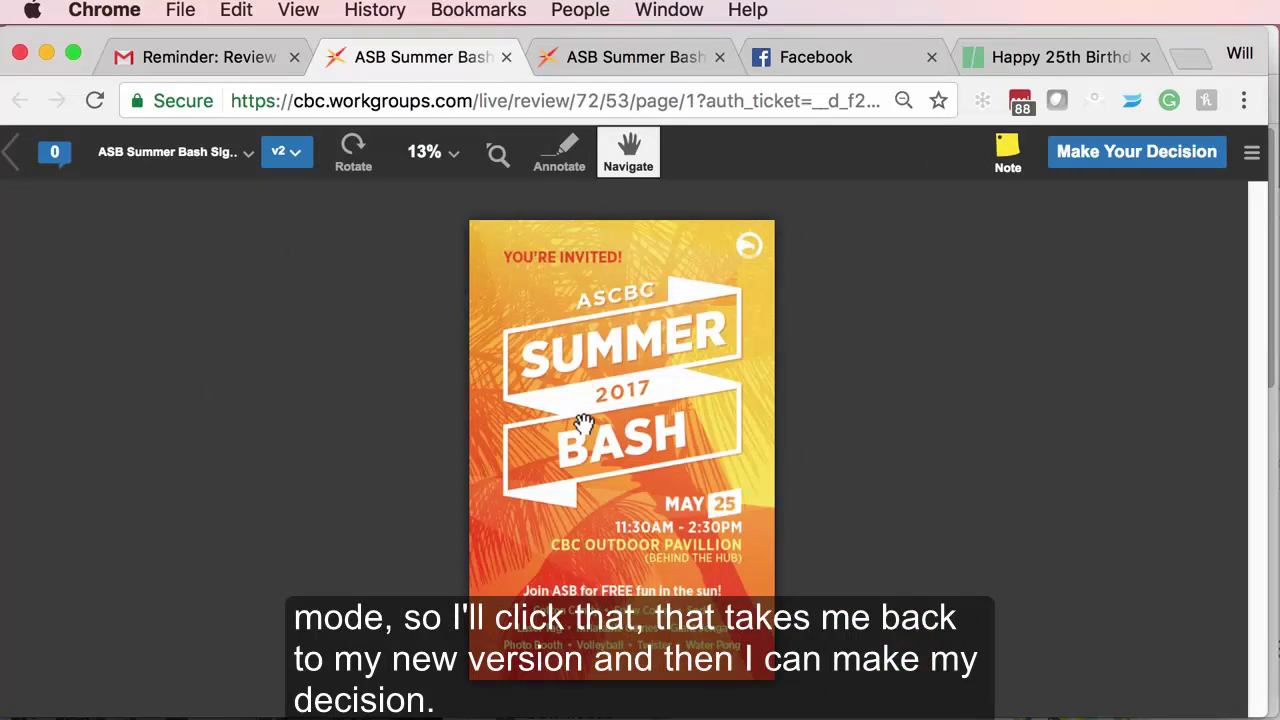
{"action": "left_click", "coordinate": [1110, 155]}
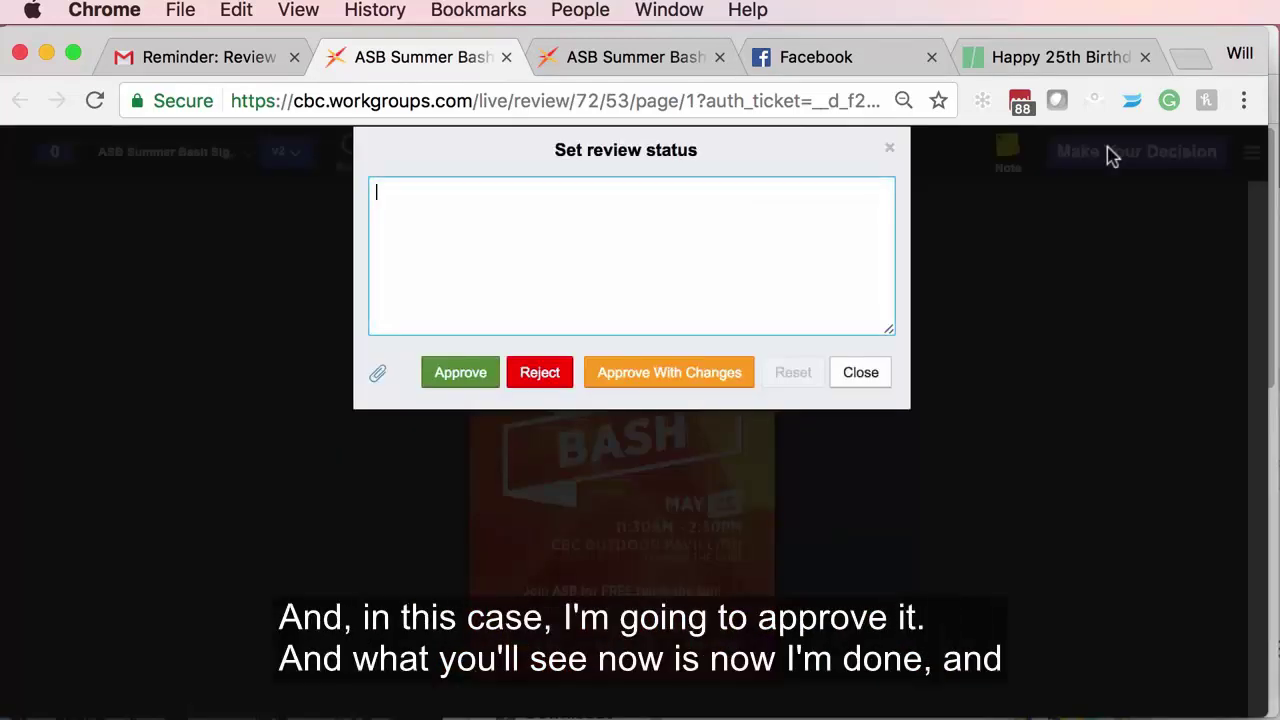
{"action": "left_click", "coordinate": [479, 379]}
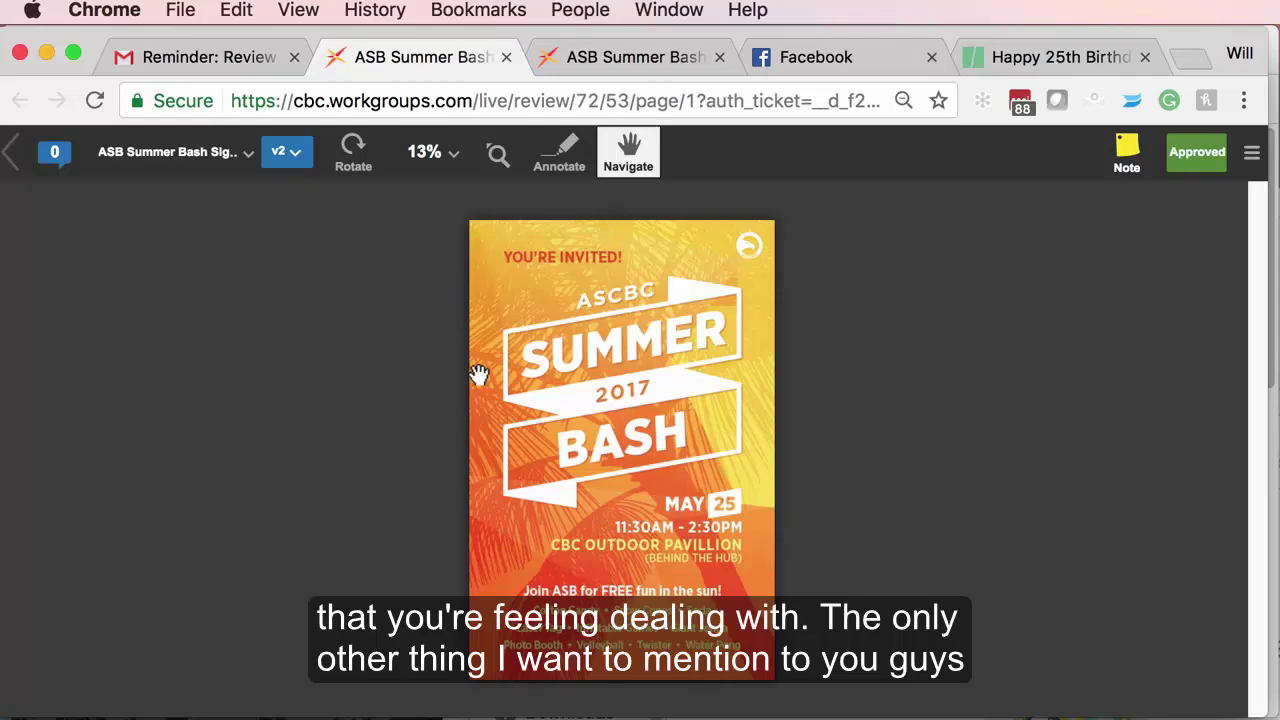
In Gmail, read the designer-assigned notification thread, including its earlier message
{"action": "left_click", "coordinate": [240, 62]}
{"action": "left_click", "coordinate": [55, 458]}
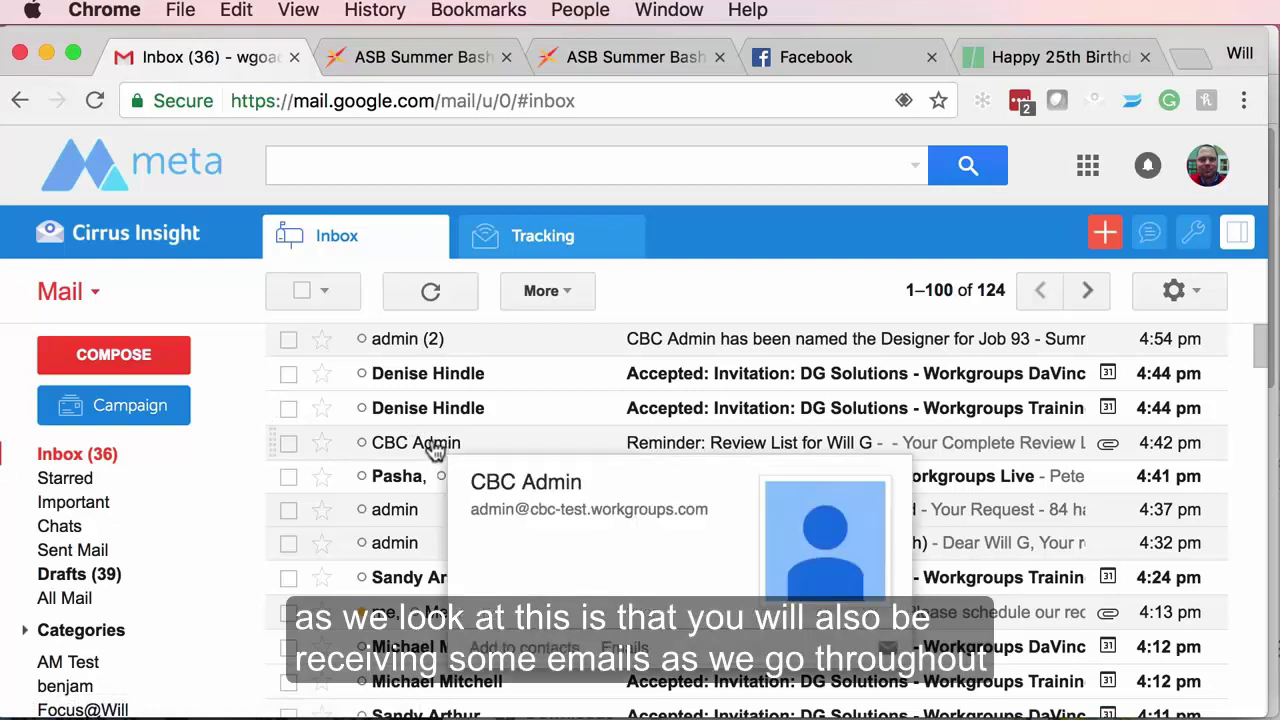
{"action": "left_click", "coordinate": [423, 340]}
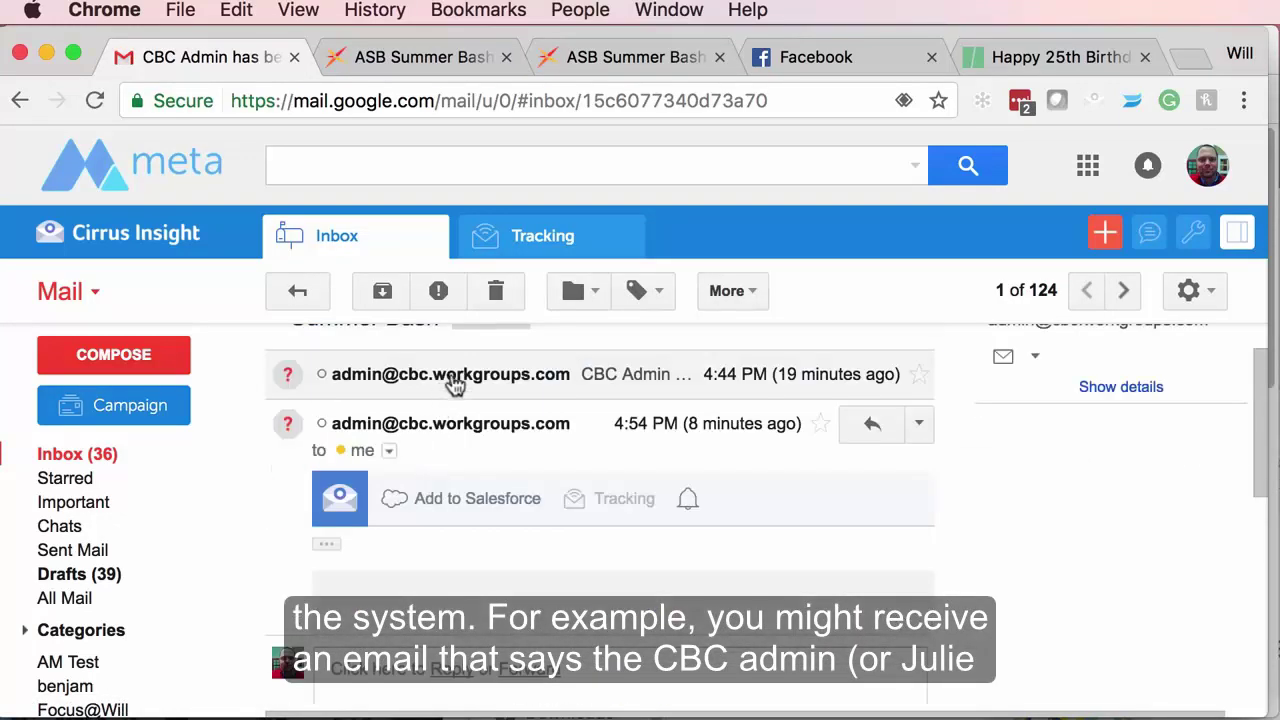
{"action": "left_click", "coordinate": [513, 374]}
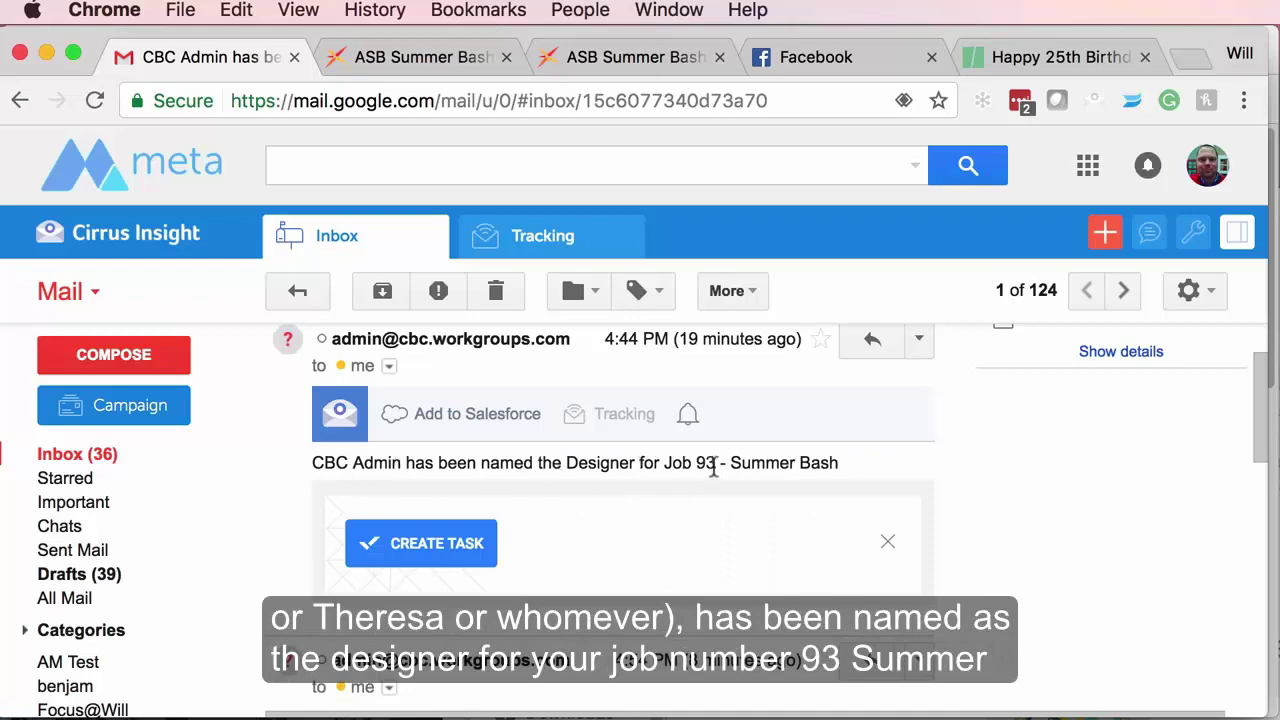
{"action": "left_click", "coordinate": [62, 455]}
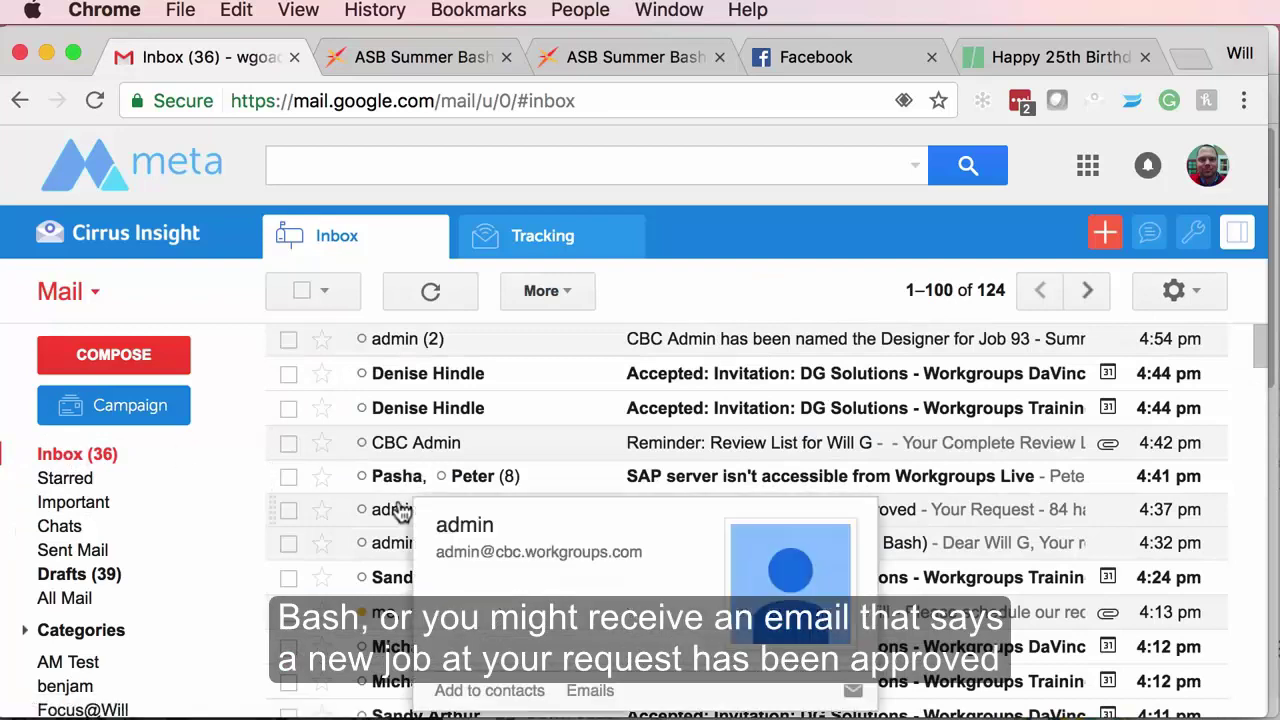
Open the request-approved email announcing the new Summer Bash job
{"action": "left_click", "coordinate": [401, 510]}
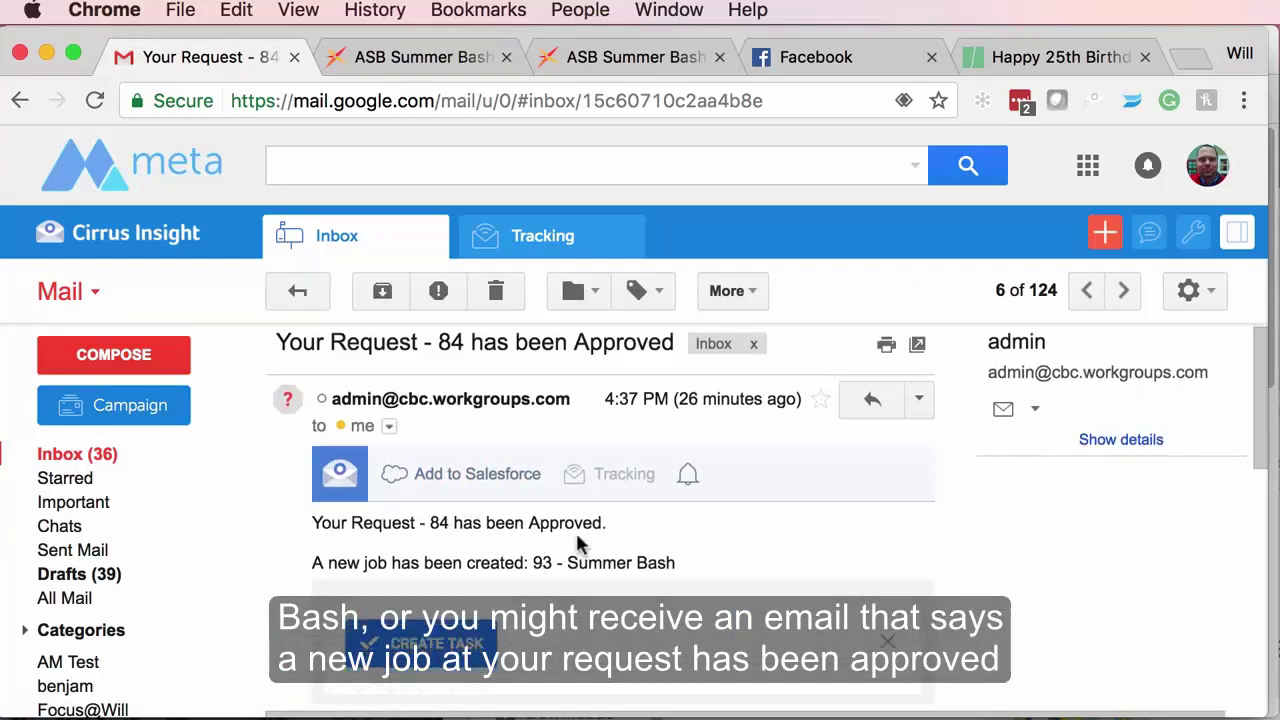
{"action": "scroll", "coordinate": [677, 563], "scroll_direction": "down", "scroll_amount": 1}
{"action": "scroll", "coordinate": [662, 549], "scroll_direction": "up", "scroll_amount": 1}
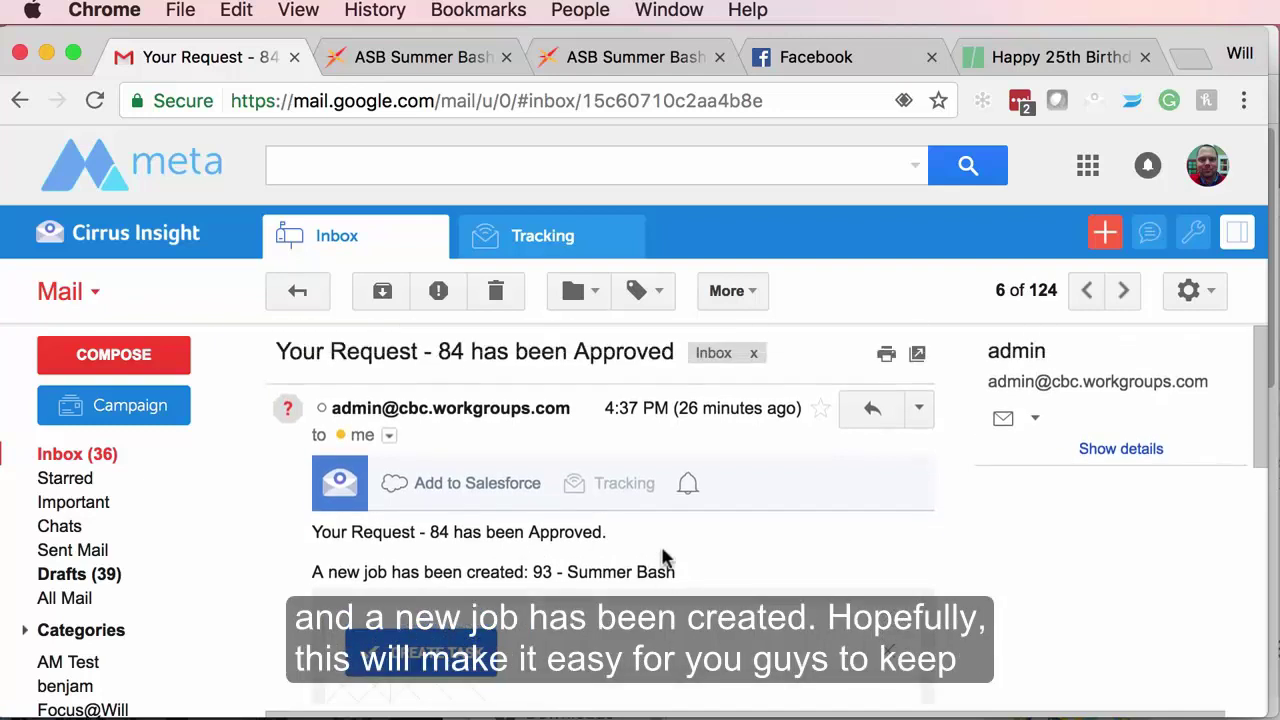